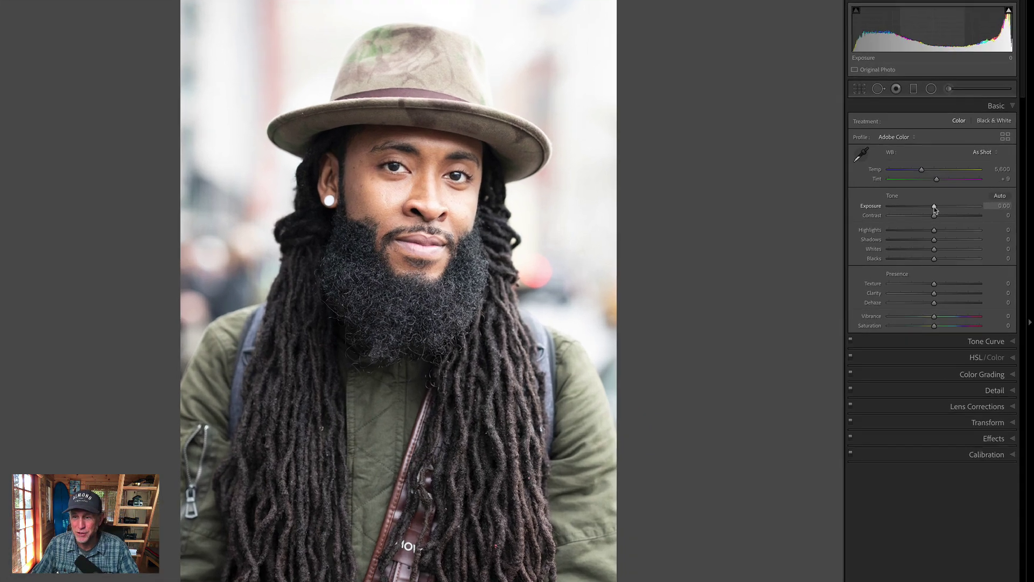
# Set the portrait's Exposure to −0.65, Contrast +20, Highlights −94 and Shadows +63, and compare it with the original, including side by side.
pyautogui.moveTo(953, 210); pyautogui.dragTo(860, 231)
pyautogui.moveTo(920, 244); pyautogui.dragTo(923, 212)
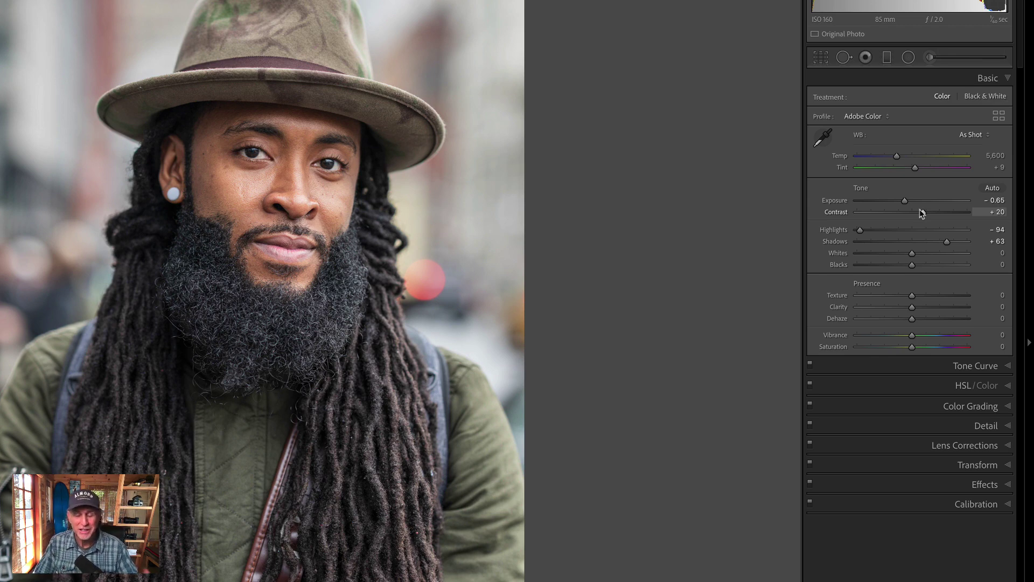
pyautogui.press('\\')
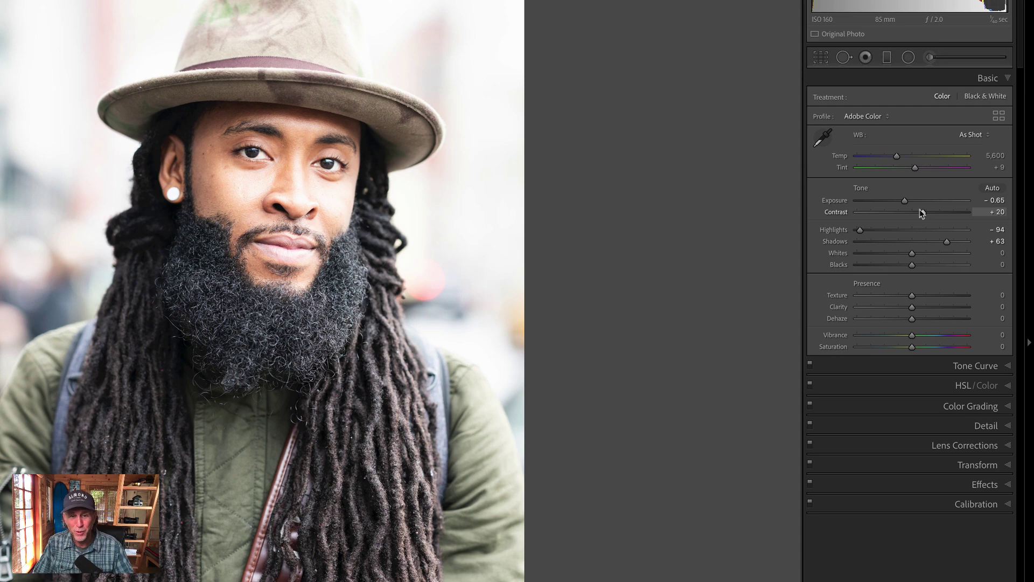
pyautogui.press('\\')
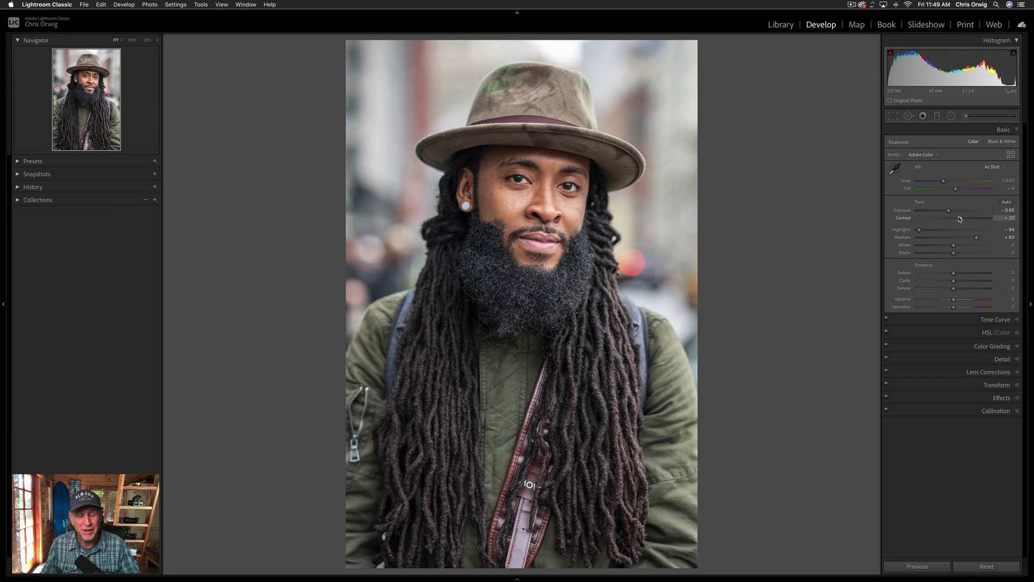
pyautogui.press('y')
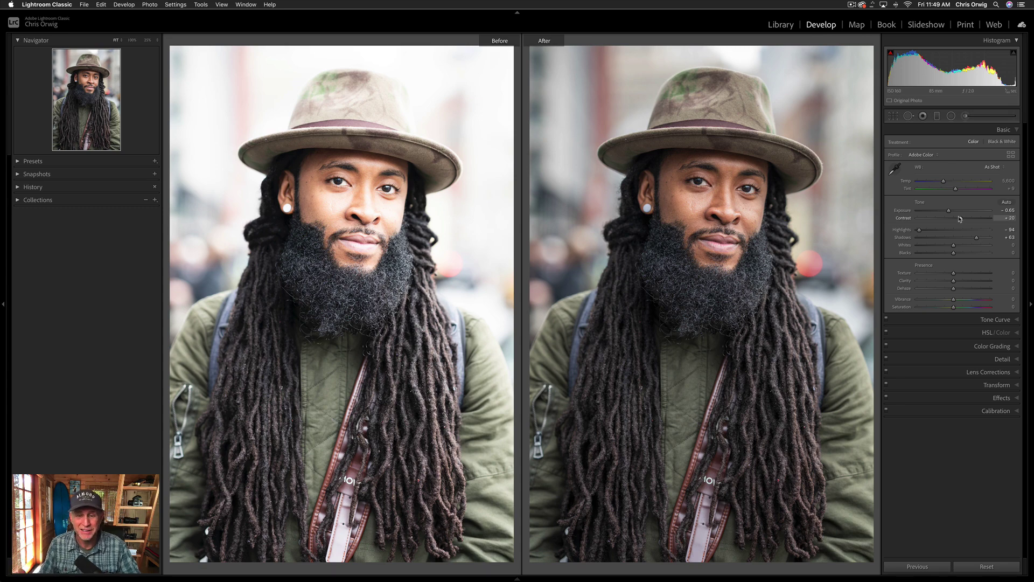
pyautogui.press('y')
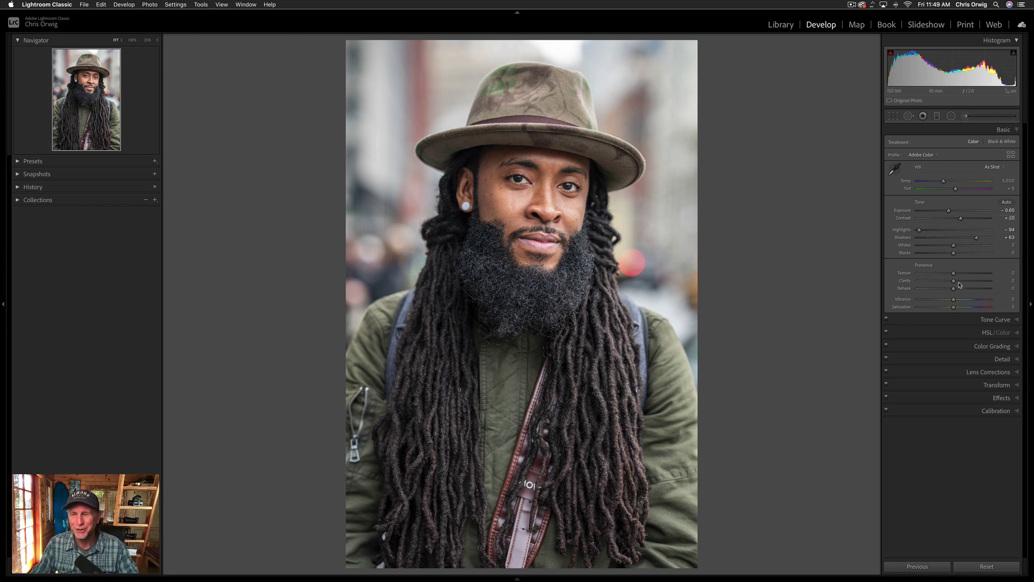
# Raise the portrait's Clarity to +29 and start a new Graduated Filter.
pyautogui.moveTo(954, 281); pyautogui.dragTo(965, 284)
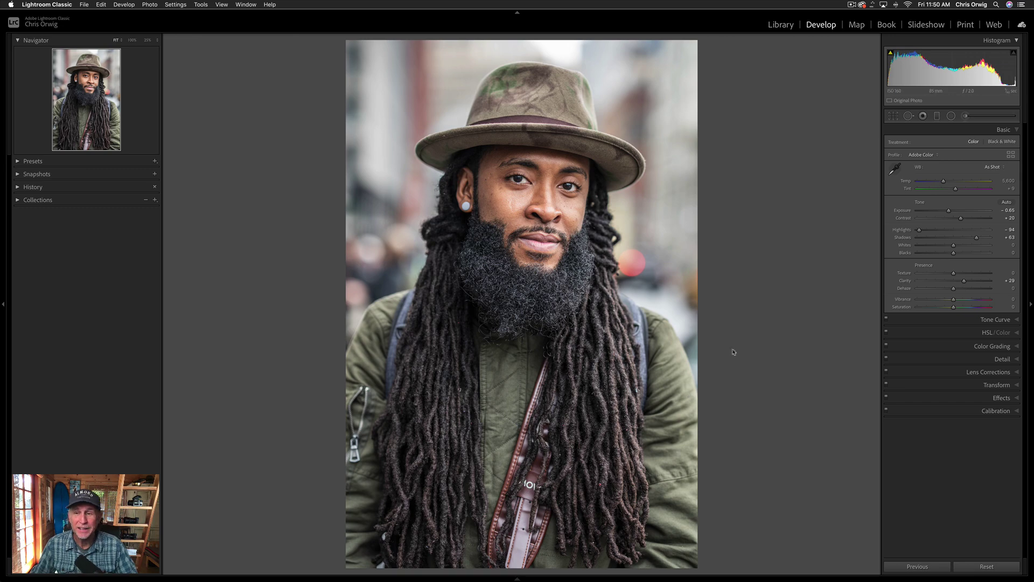
pyautogui.click(938, 117)
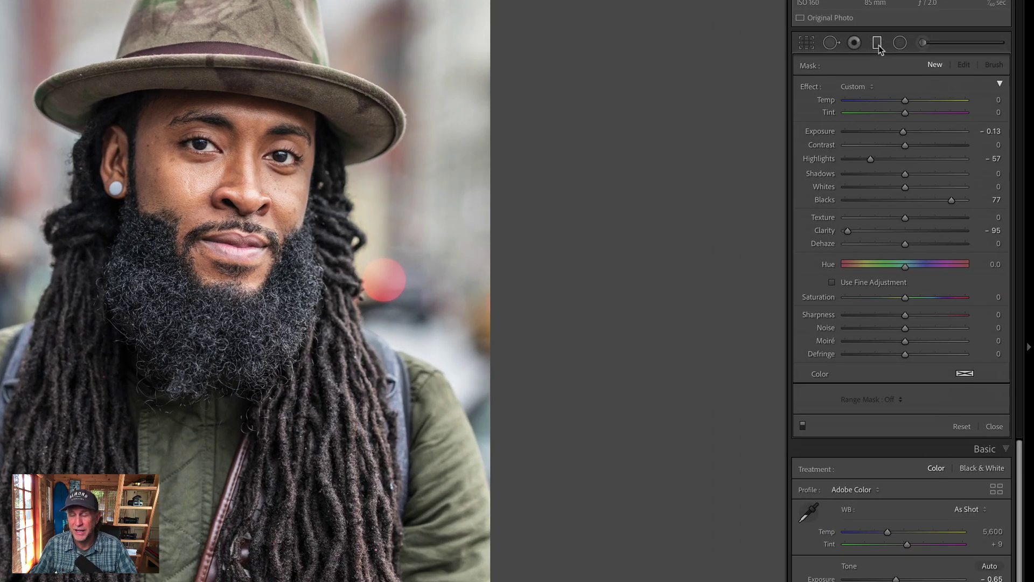
# Try the new filter's settings at Exposure −3.80, Contrast 76 and Texture 61.
pyautogui.moveTo(878, 131); pyautogui.dragTo(846, 132)
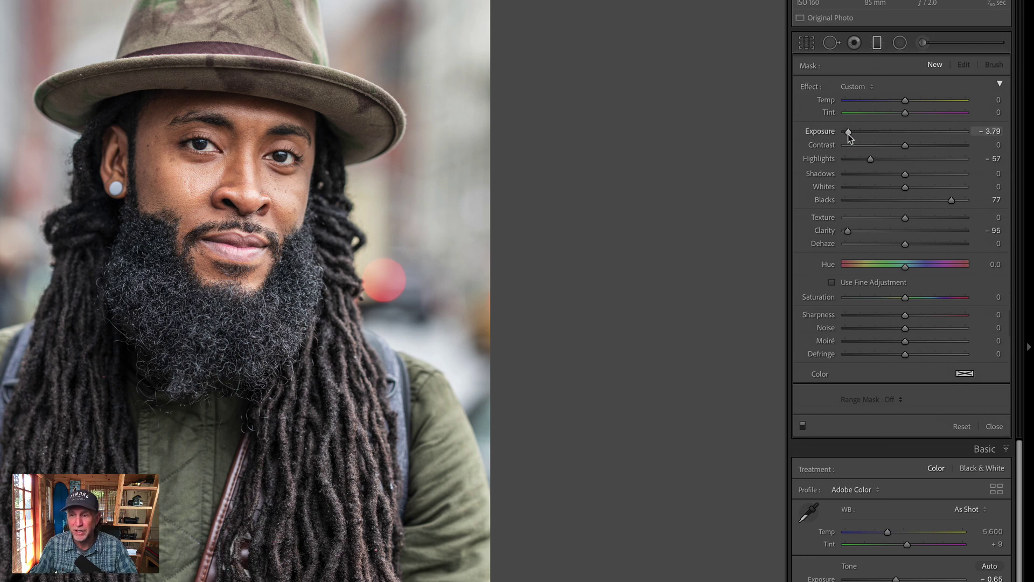
pyautogui.moveTo(906, 145); pyautogui.dragTo(951, 146)
pyautogui.moveTo(905, 218); pyautogui.dragTo(941, 218)
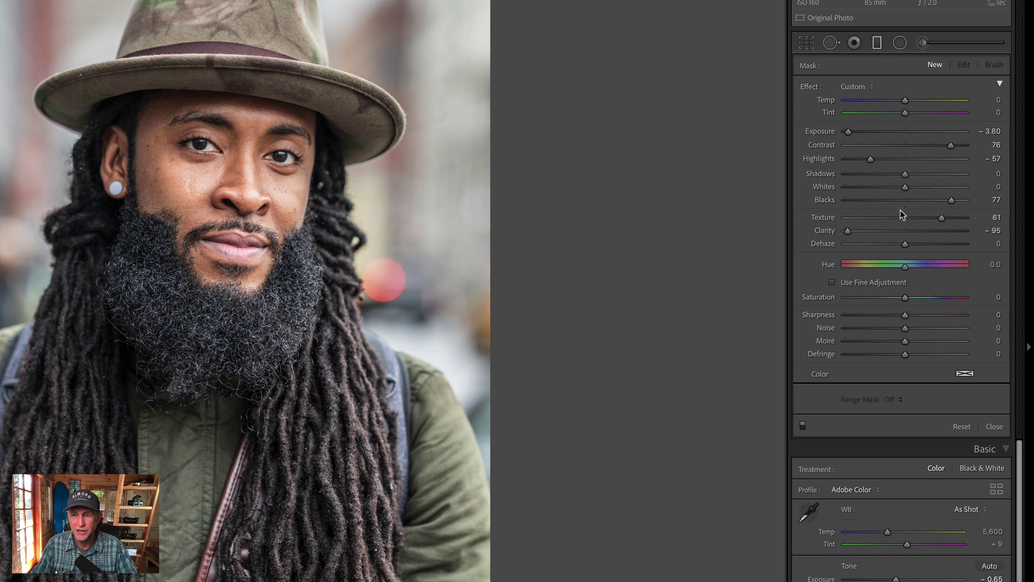
# Zero the leftover filter settings by choosing the Contrast effect, and set Exposure to −0.26 and Highlights to −86.
pyautogui.click(861, 88)
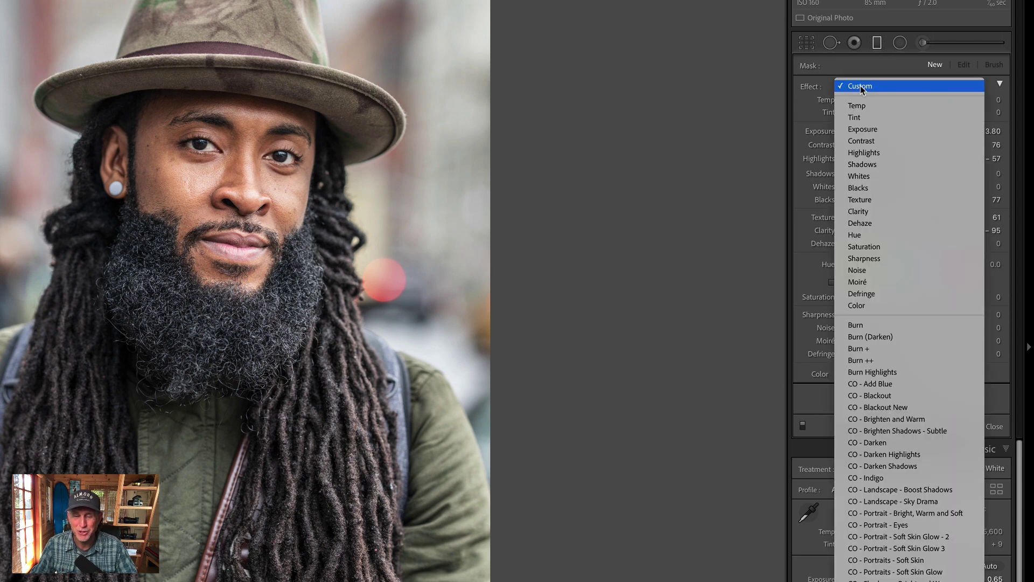
pyautogui.click(872, 141)
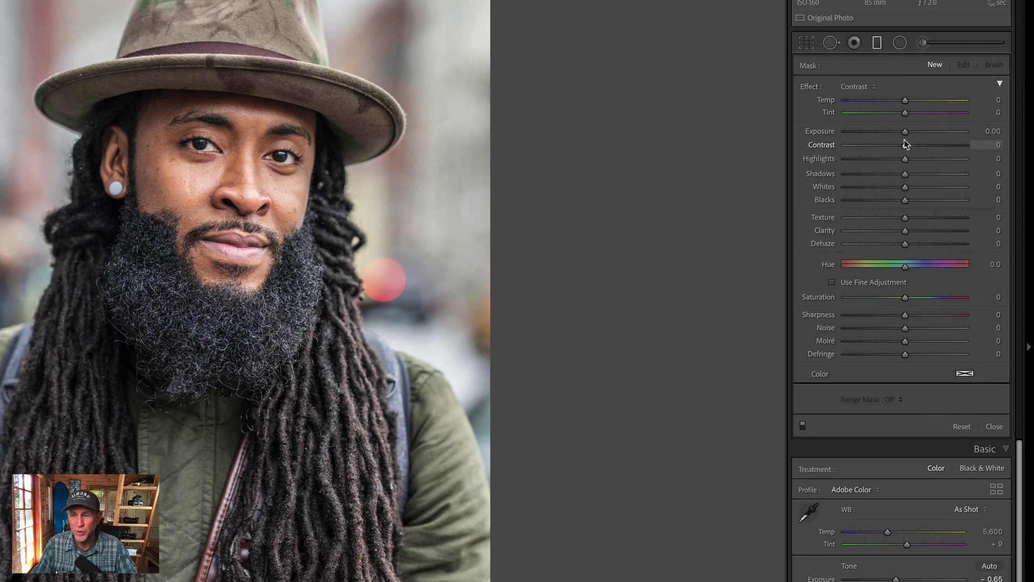
pyautogui.moveTo(904, 132); pyautogui.dragTo(854, 159)
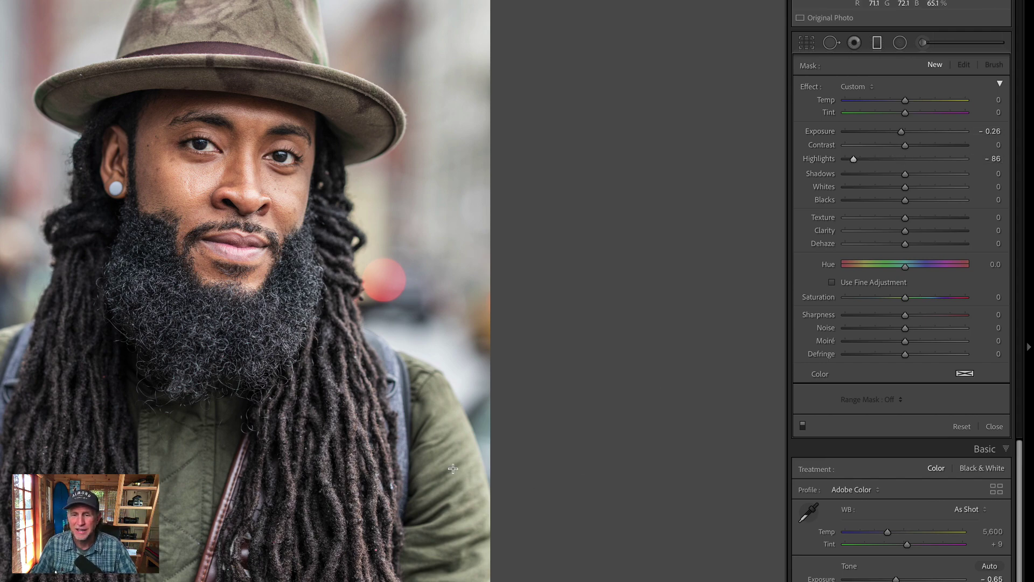
# Draw a slanted graduated filter inward over the photo's right side and lower its Exposure to −3.20.
pyautogui.moveTo(455, 447); pyautogui.dragTo(330, 479)
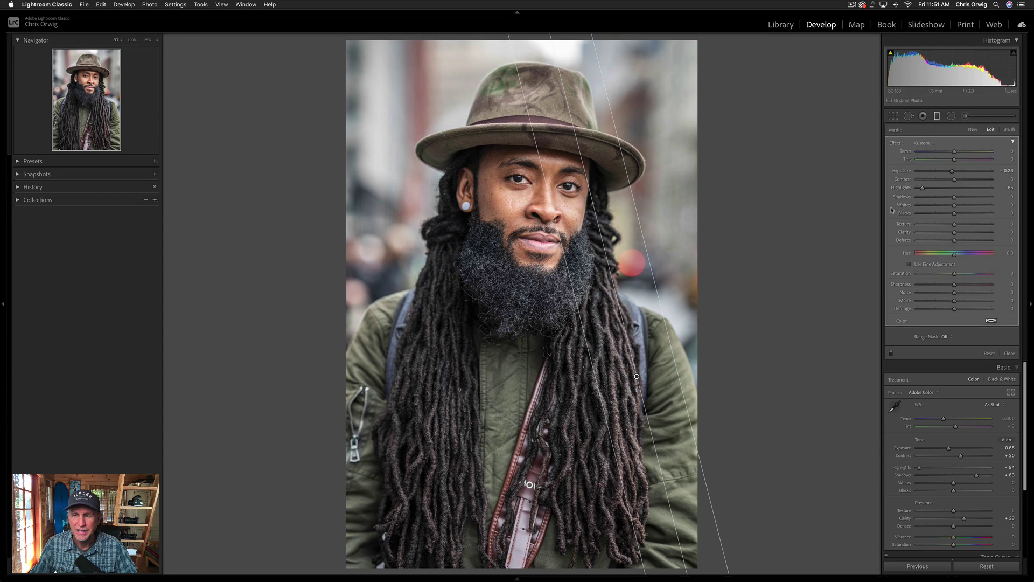
pyautogui.moveTo(953, 172); pyautogui.dragTo(925, 171)
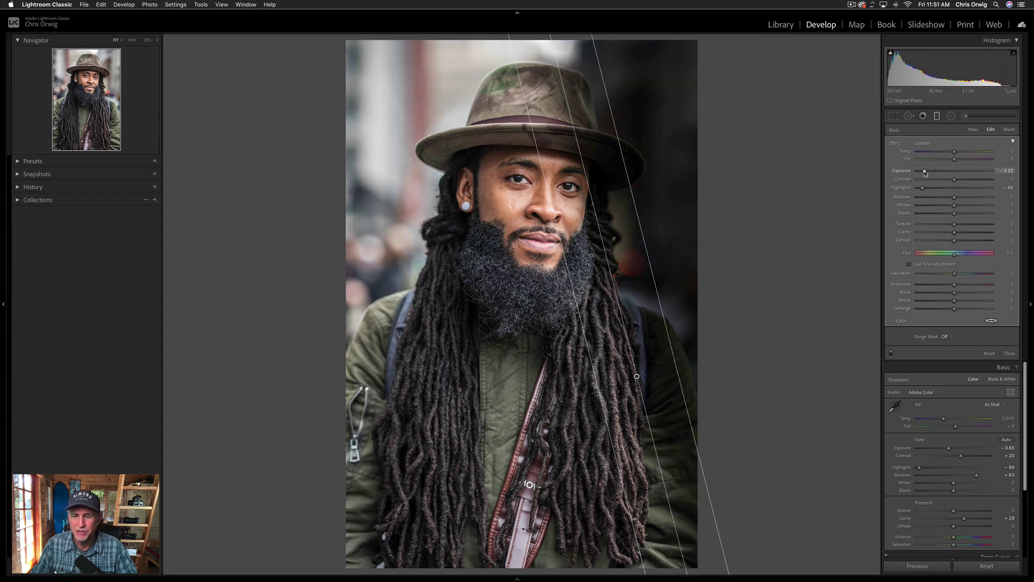
# Try moving the gradient, spreading its transition lines and changing its angle, and delete the filter.
pyautogui.moveTo(636, 377); pyautogui.dragTo(634, 289)
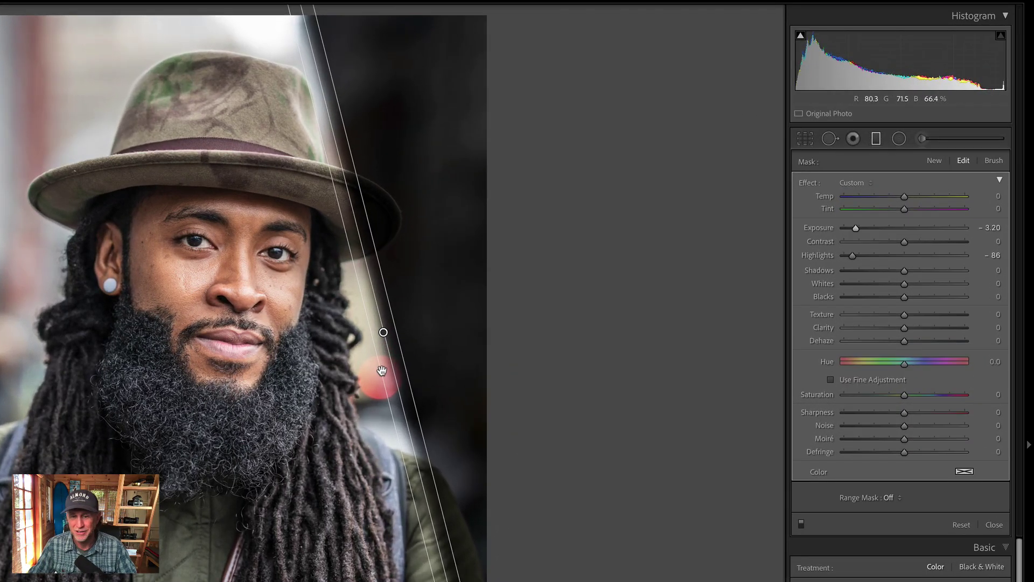
pyautogui.moveTo(382, 370); pyautogui.dragTo(202, 416)
pyautogui.moveTo(27, 491); pyautogui.dragTo(22, 492)
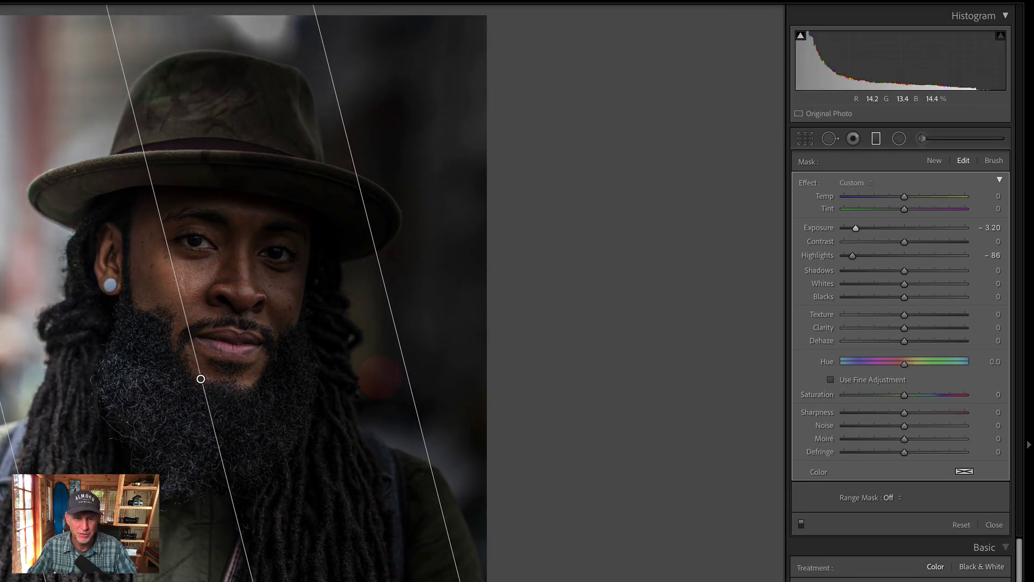
pyautogui.moveTo(200, 378); pyautogui.dragTo(603, 332)
pyautogui.moveTo(685, 322); pyautogui.dragTo(386, 382)
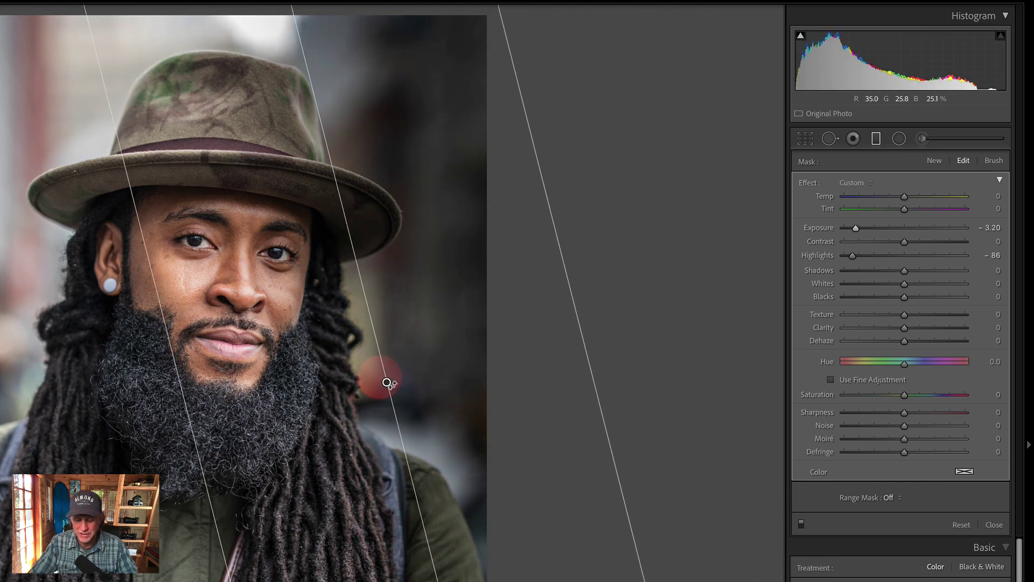
pyautogui.press('Delete')
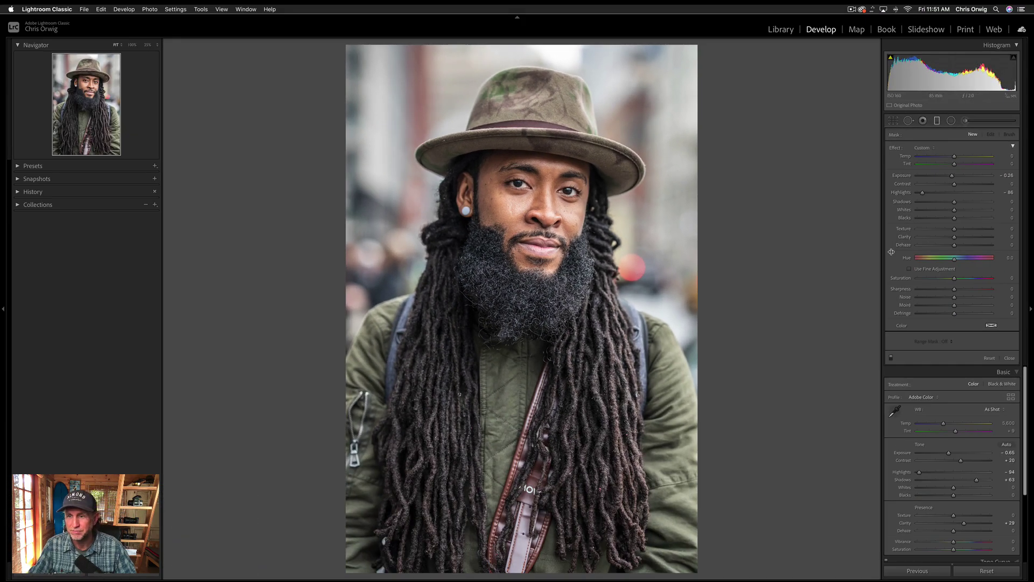
# Draw a graduated filter over the photo's right side with Exposure −0.78 and Highlights −75, and compare the photo with it off.
pyautogui.moveTo(923, 193); pyautogui.dragTo(932, 193)
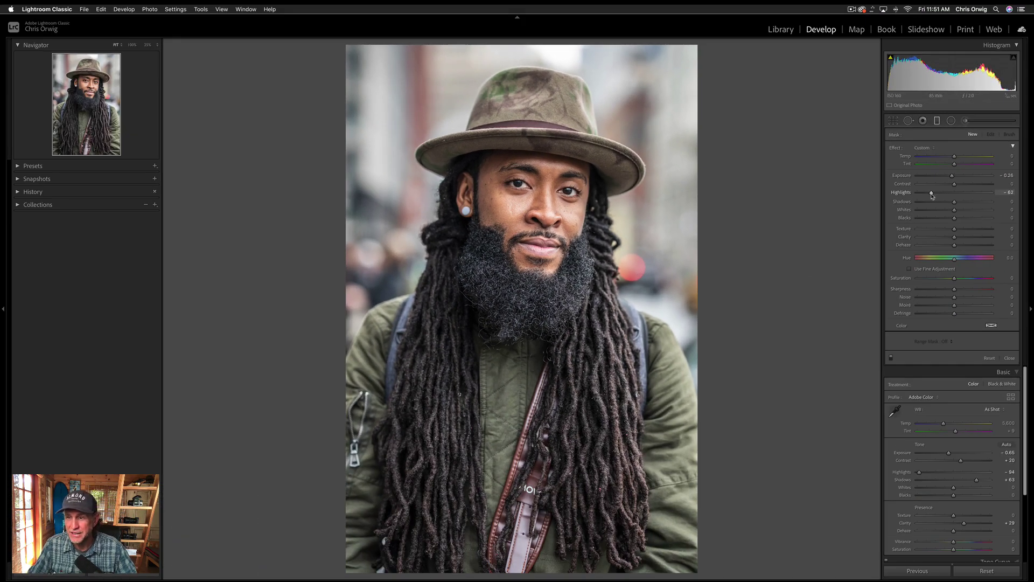
pyautogui.moveTo(680, 387); pyautogui.dragTo(621, 395)
pyautogui.moveTo(931, 193); pyautogui.dragTo(947, 176)
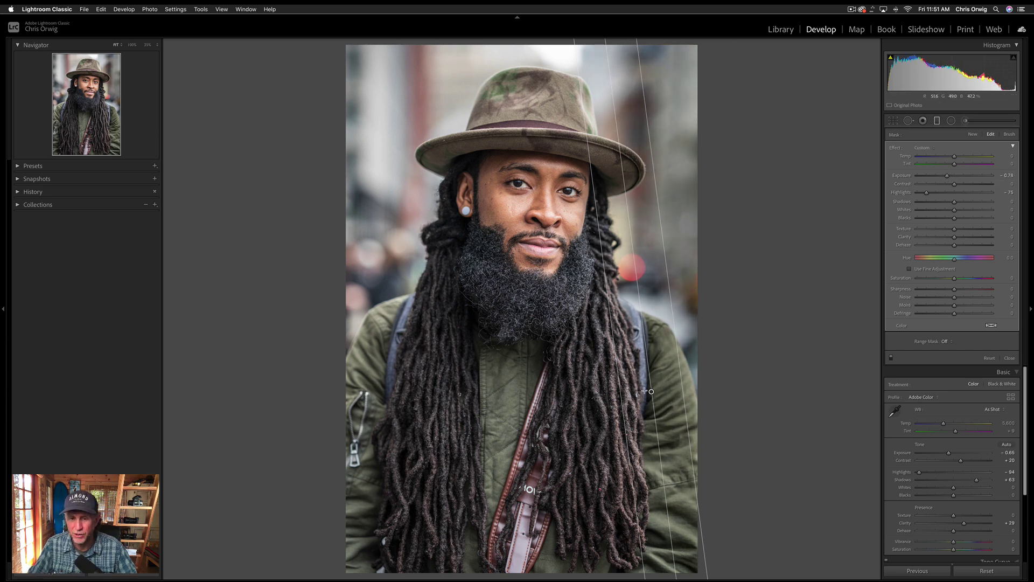
pyautogui.moveTo(651, 391); pyautogui.dragTo(650, 391)
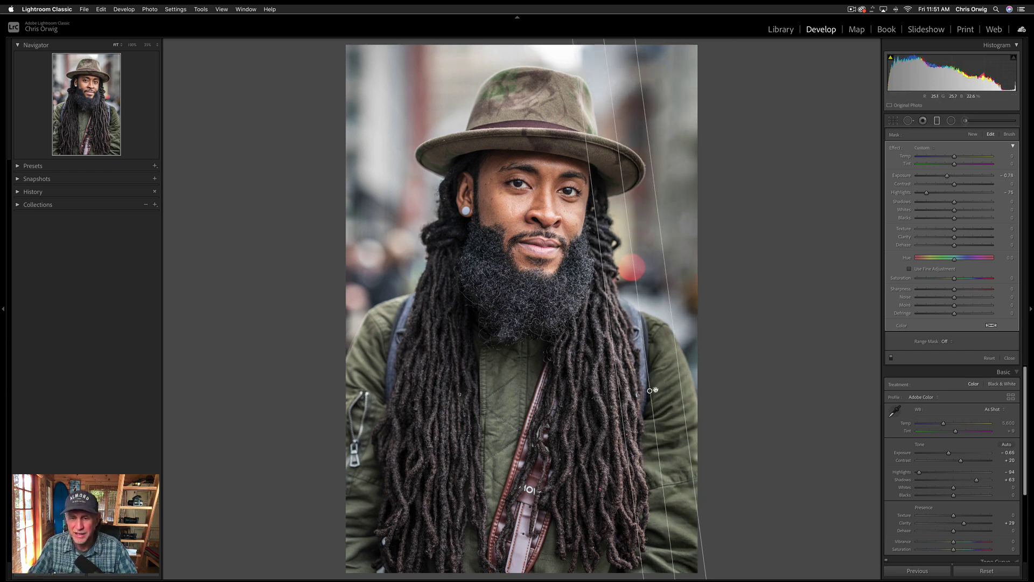
pyautogui.click(891, 359)
pyautogui.click(890, 358)
pyautogui.click(891, 359)
pyautogui.click(891, 359)
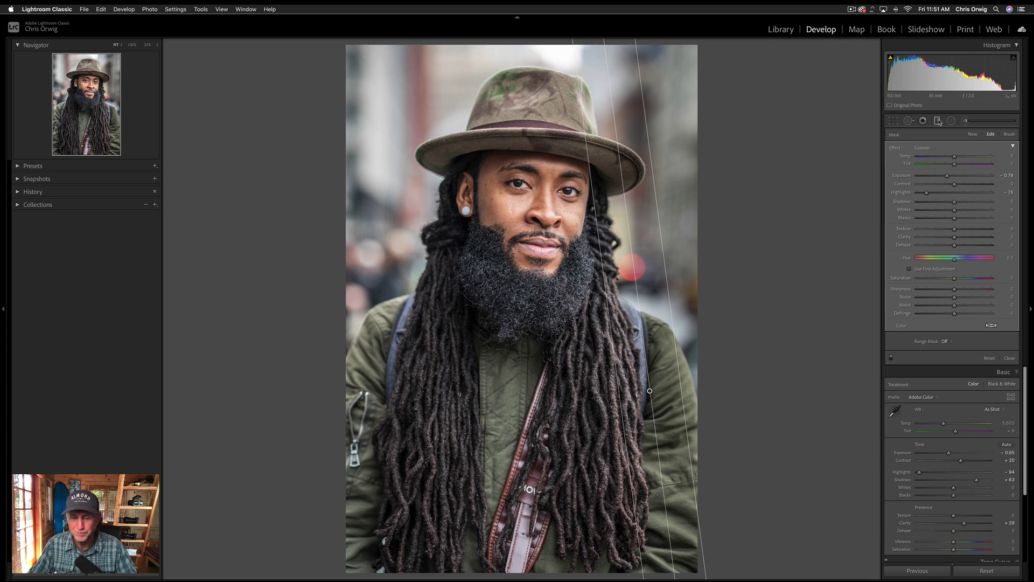
# Draw a second graduated filter inward from the photo's left side, with Exposure −0.54 and Highlights −36.
pyautogui.moveTo(365, 346); pyautogui.dragTo(431, 360)
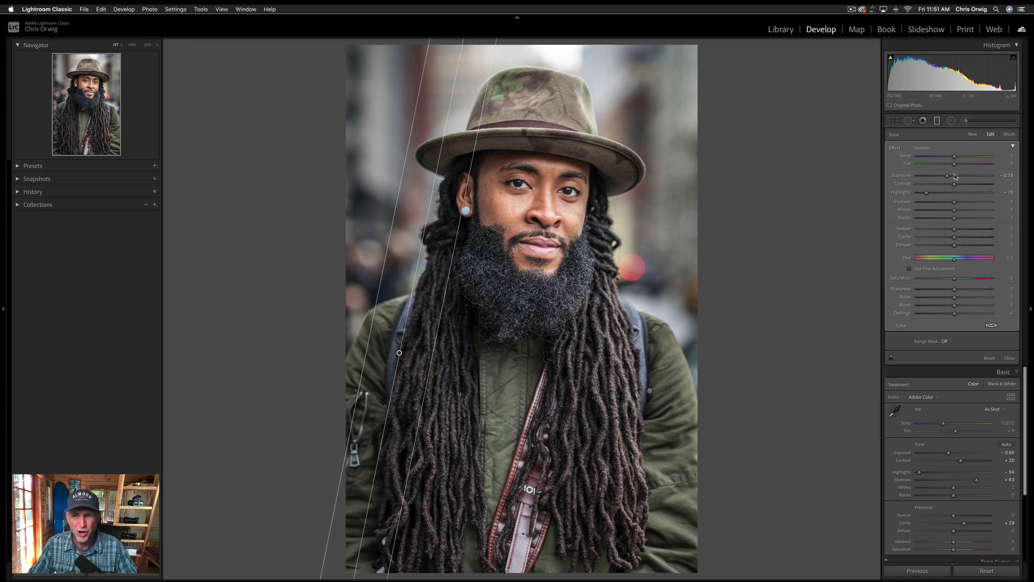
pyautogui.moveTo(946, 176)
pyautogui.mouseDown()
pyautogui.moveTo(935, 193)
pyautogui.moveTo(944, 193)
pyautogui.mouseUp()
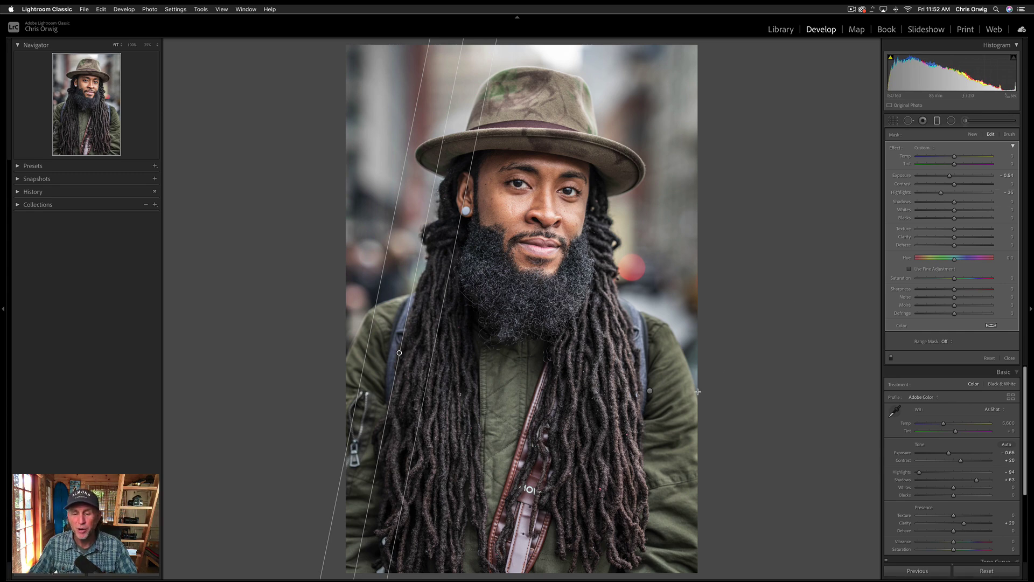
# Select the right-side filter, check its coverage with the mask overlay, and compare the photo with the filters off and on.
pyautogui.press('o')
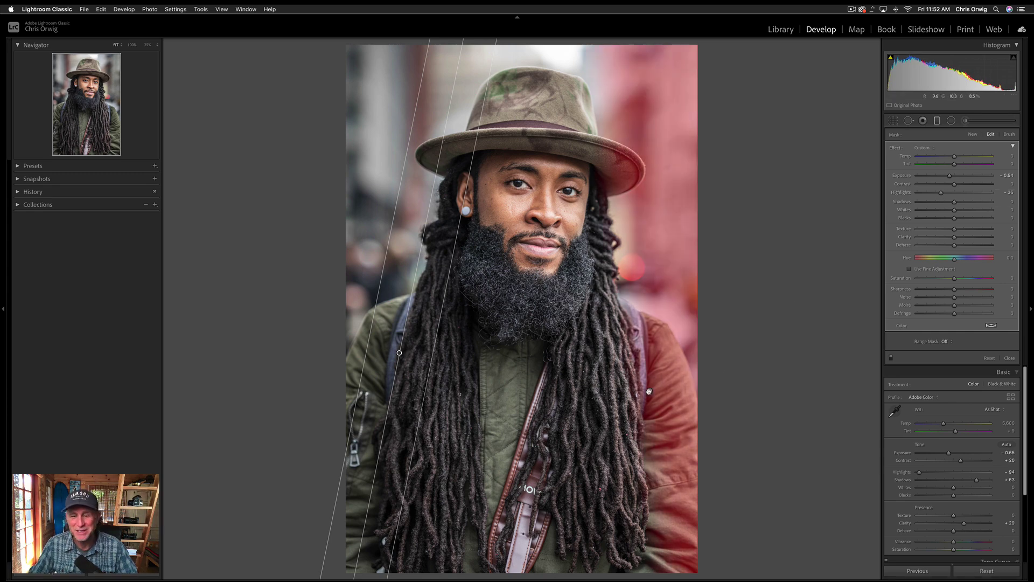
pyautogui.click(649, 391)
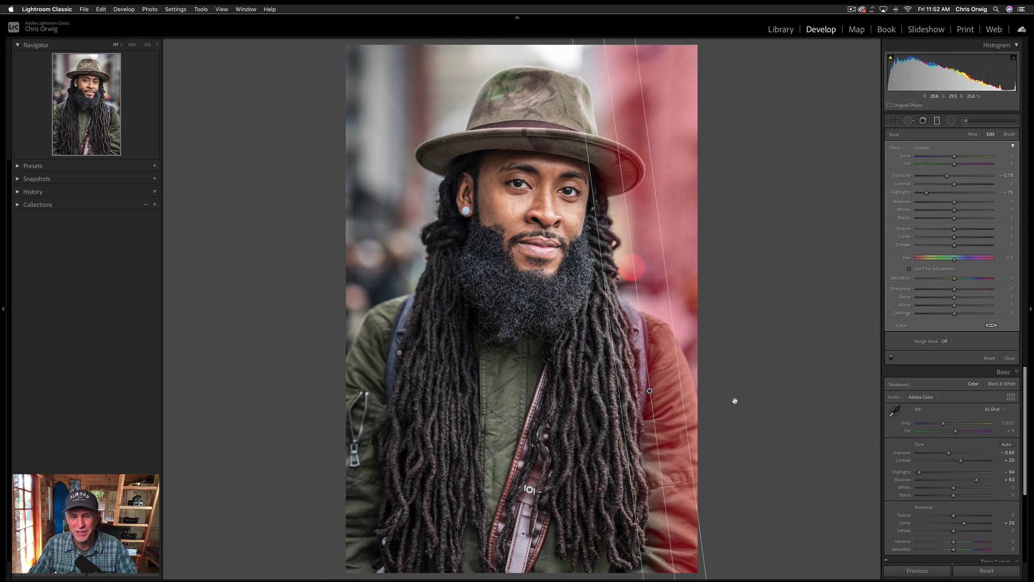
pyautogui.click(890, 358)
pyautogui.click(891, 358)
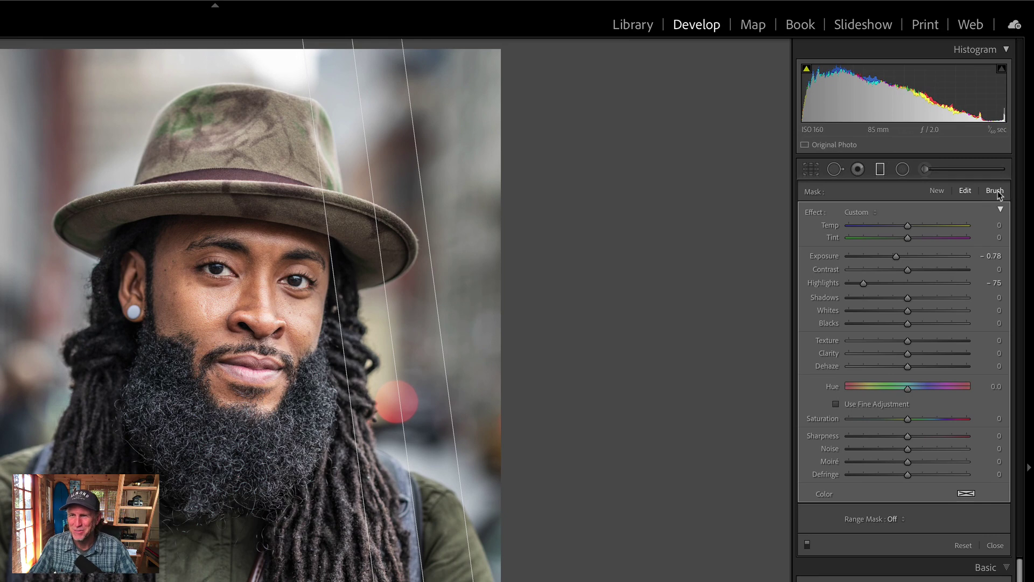
# Erase the right-side filter from the jacket shoulder and sleeve using the Erase brush at Size 20.5, Flow 100, with Auto Mask off.
pyautogui.click(995, 192)
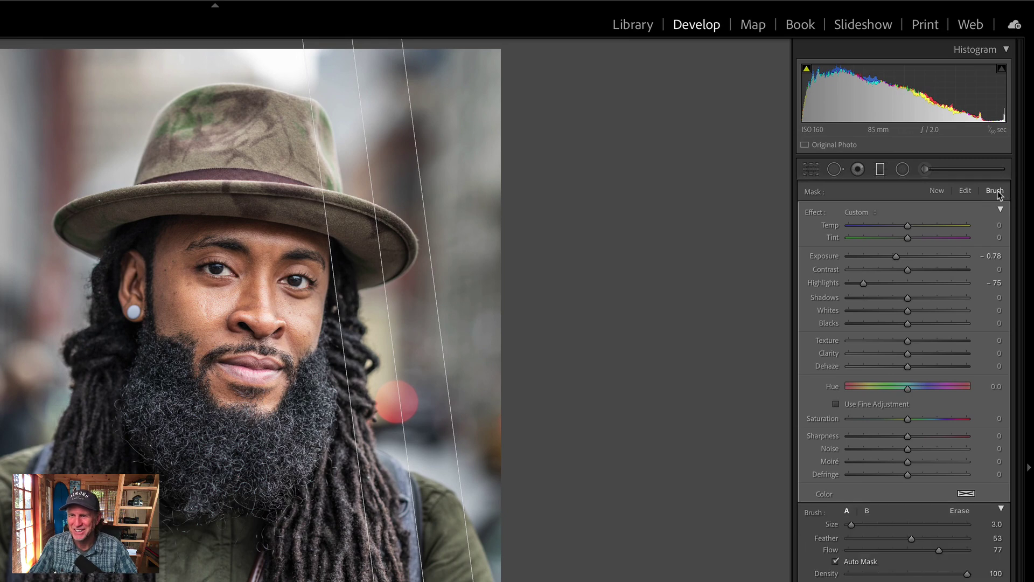
pyautogui.click(962, 512)
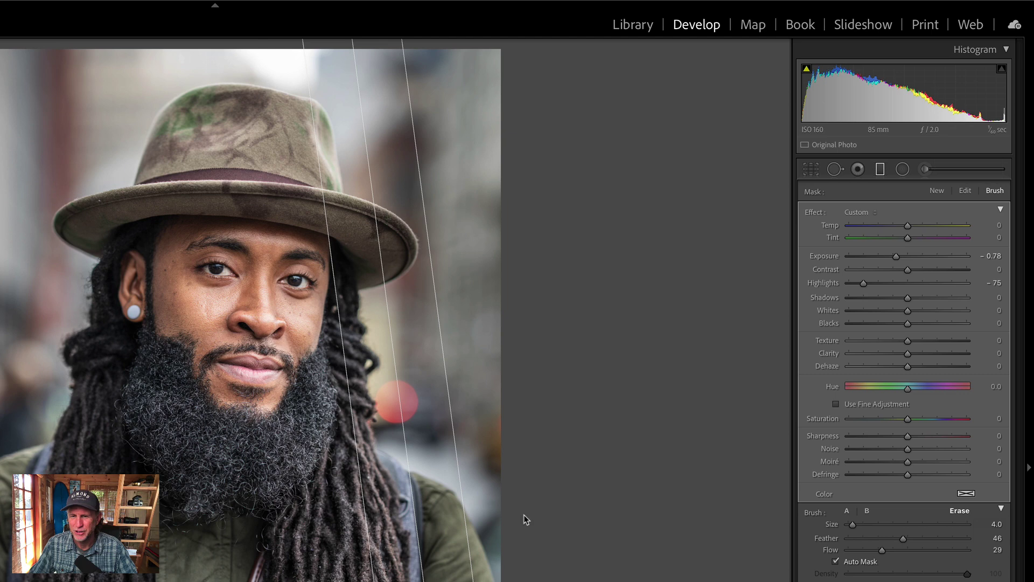
pyautogui.moveTo(853, 526); pyautogui.dragTo(874, 526)
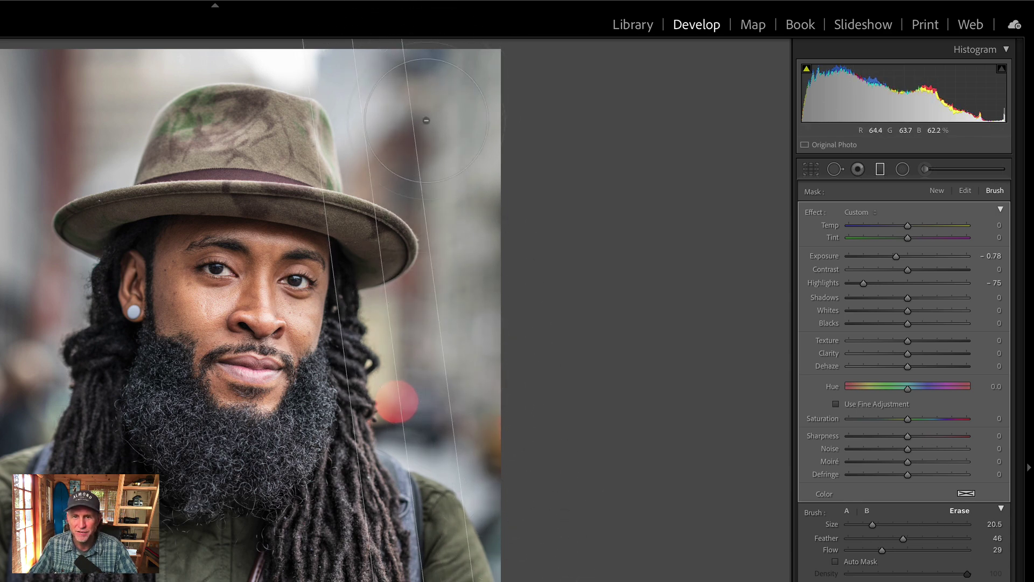
pyautogui.press('\\')
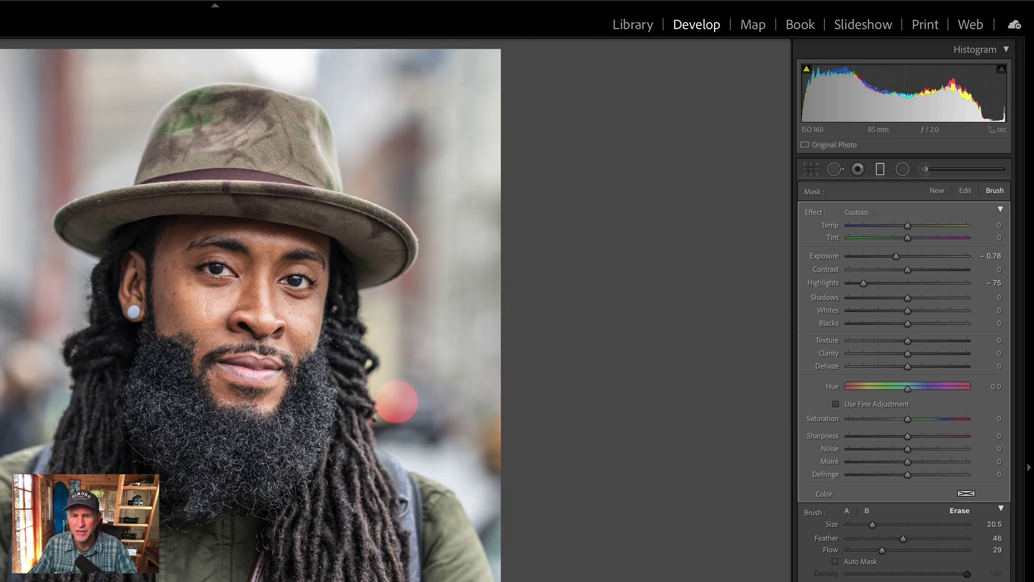
pyautogui.press('\\')
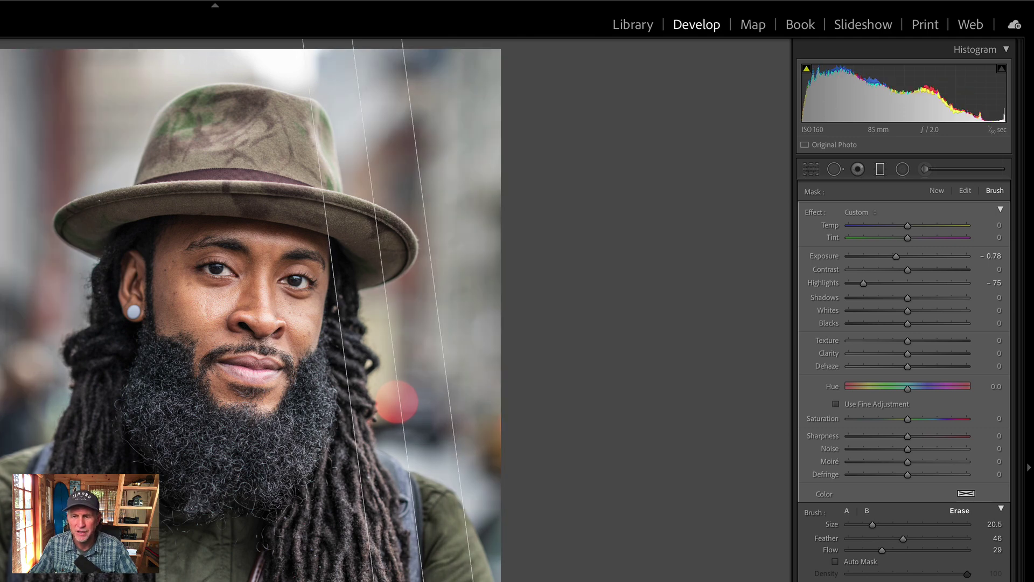
pyautogui.moveTo(892, 550); pyautogui.dragTo(971, 560)
pyautogui.moveTo(574, 348); pyautogui.dragTo(574, 485)
pyautogui.moveTo(594, 433); pyautogui.dragTo(600, 545)
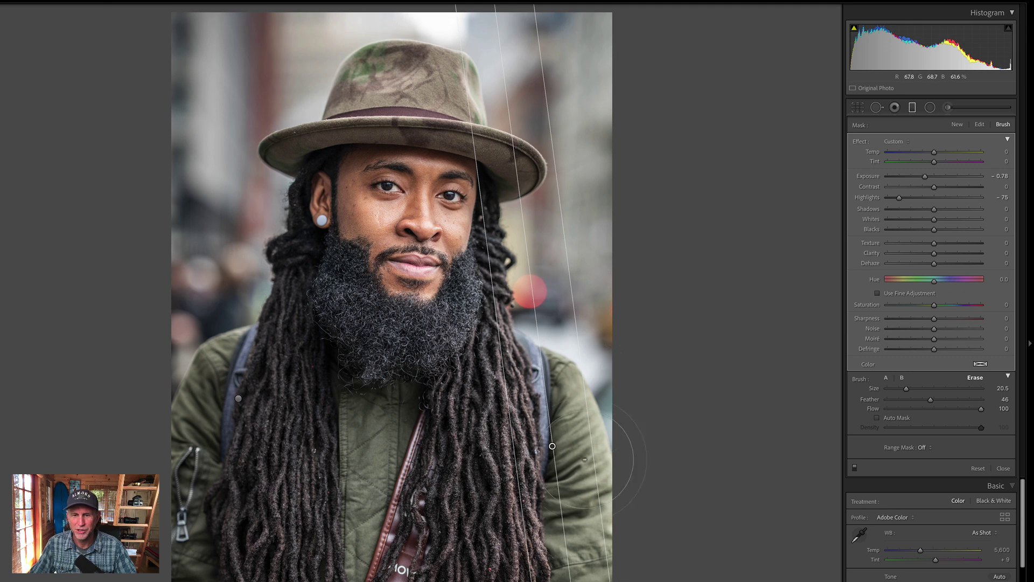
# Paint the right-side filter back along the jacket sleeve's outer edge using brush A at Size 7.7, Flow 48, with Auto Mask off.
pyautogui.click(886, 378)
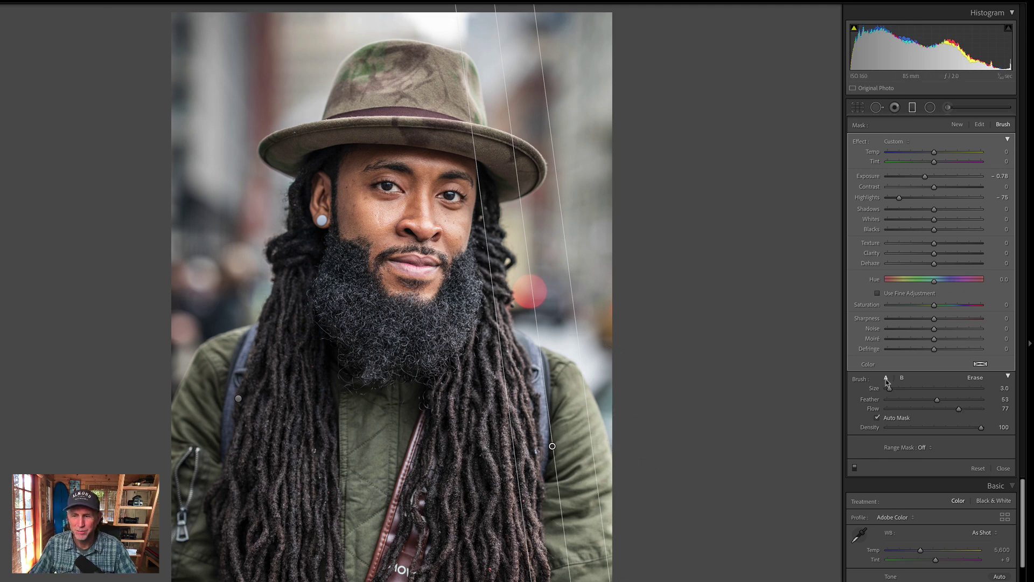
pyautogui.click(877, 417)
pyautogui.click(931, 408)
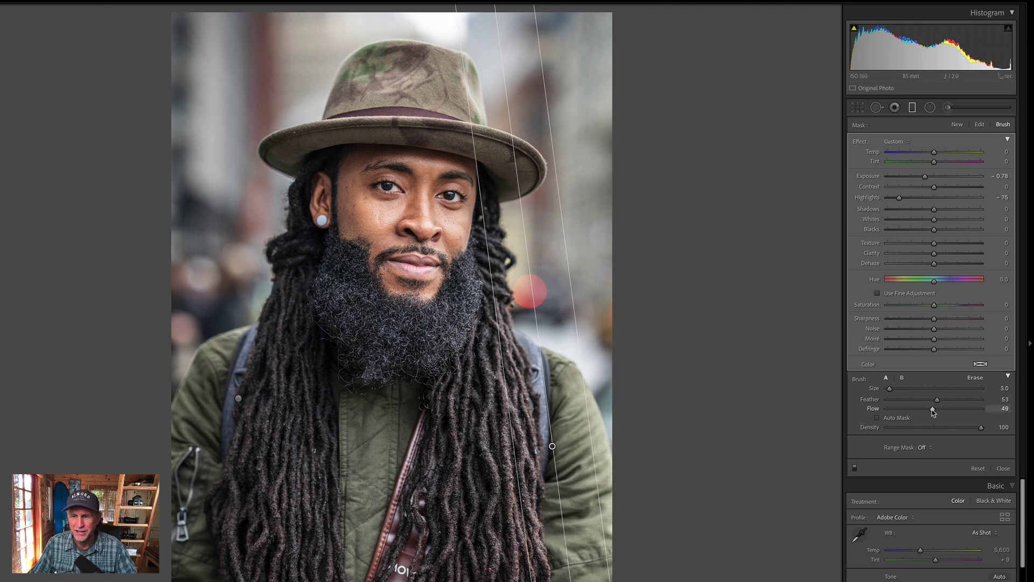
pyautogui.moveTo(892, 388); pyautogui.dragTo(894, 389)
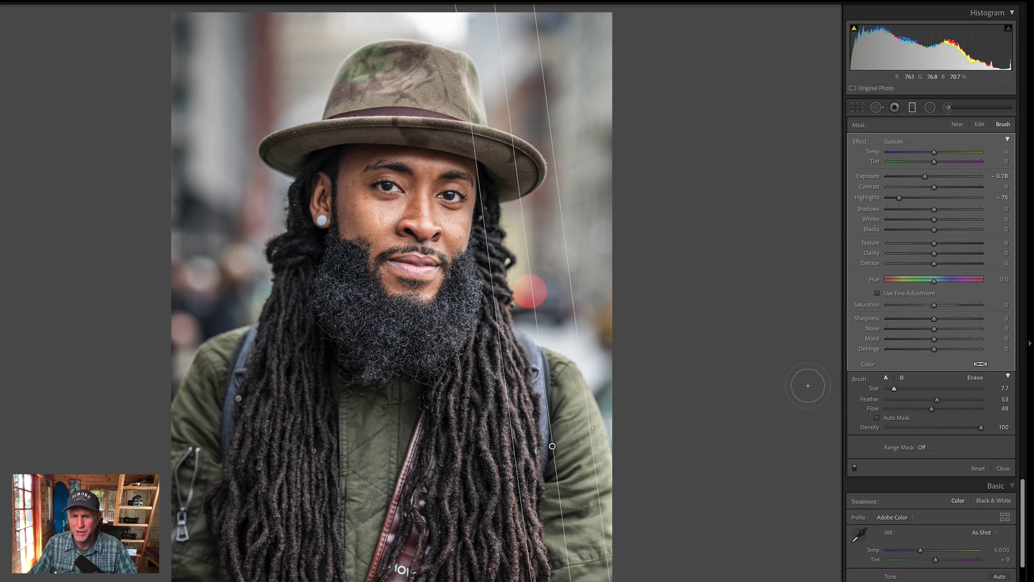
pyautogui.moveTo(605, 488)
pyautogui.mouseDown()
pyautogui.moveTo(582, 404)
pyautogui.moveTo(589, 581)
pyautogui.mouseUp()
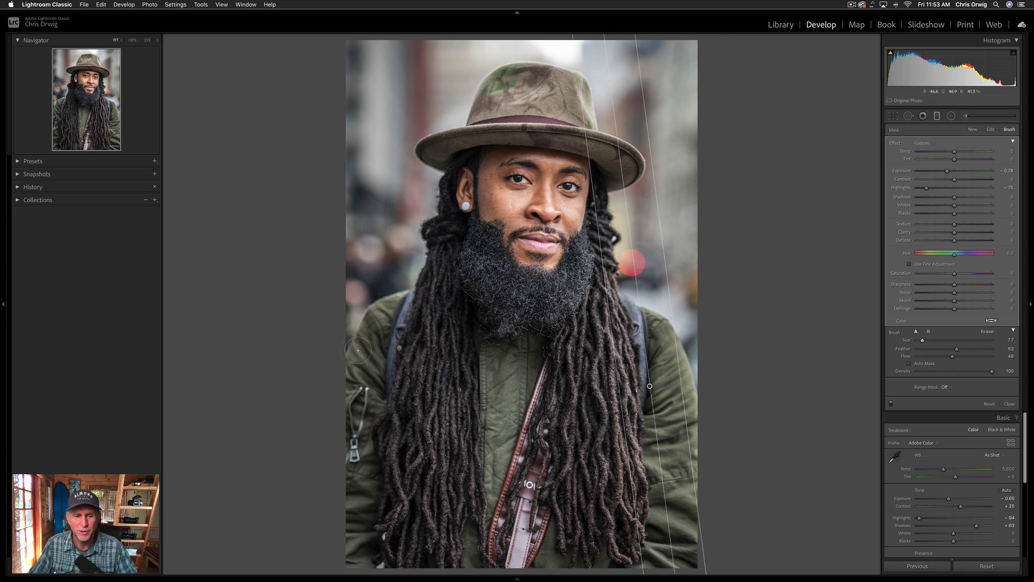
# Close the filter editing, reopen the Graduated Filter tool, and compare the photo with the graduated filters off and on.
pyautogui.press('k')
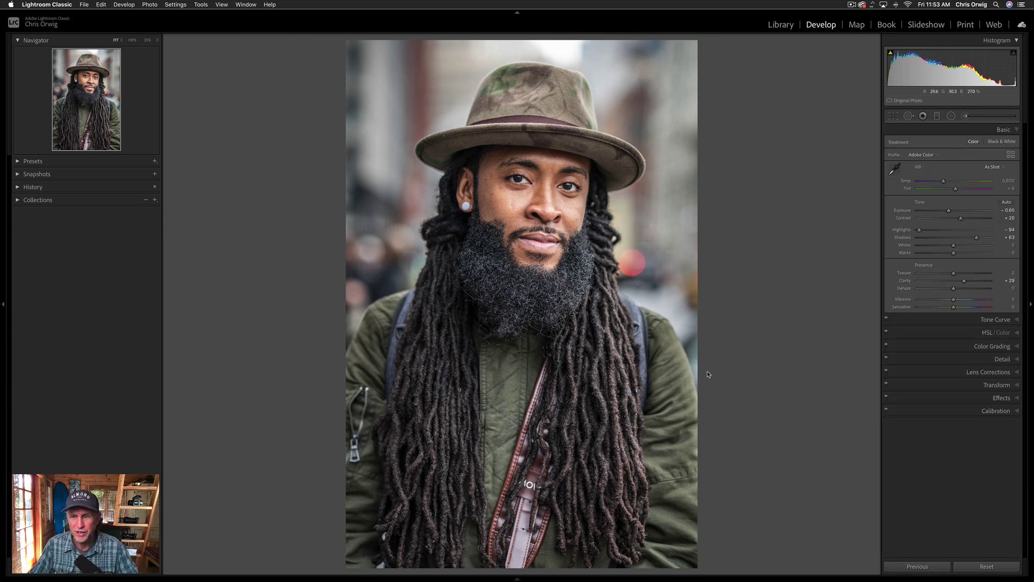
pyautogui.click(938, 117)
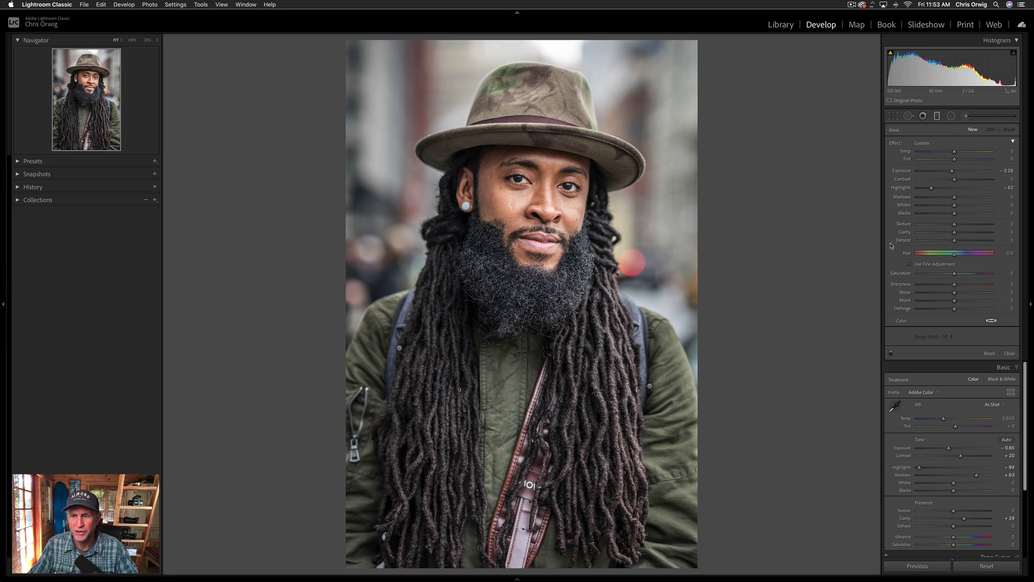
pyautogui.click(891, 353)
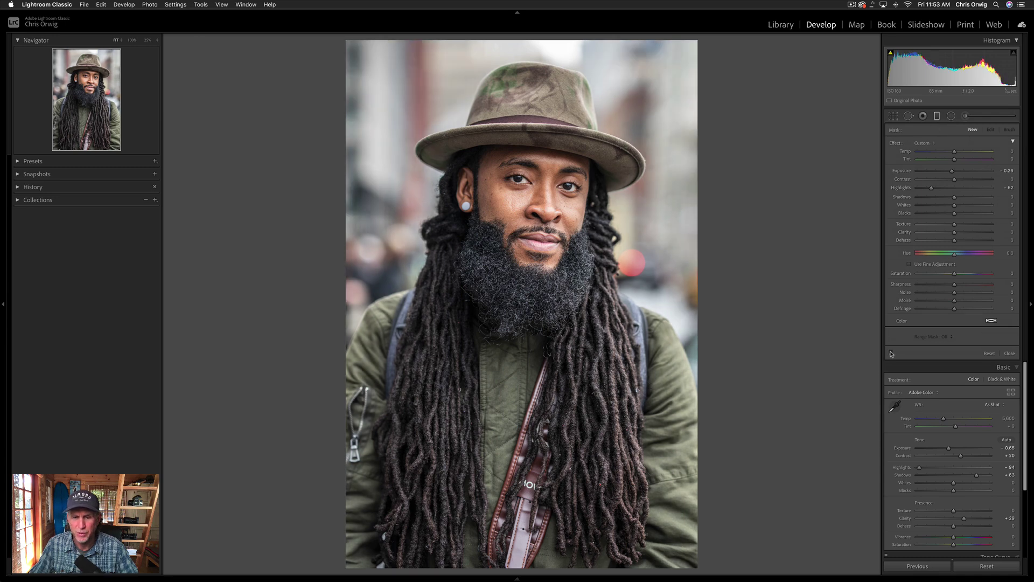
pyautogui.click(891, 353)
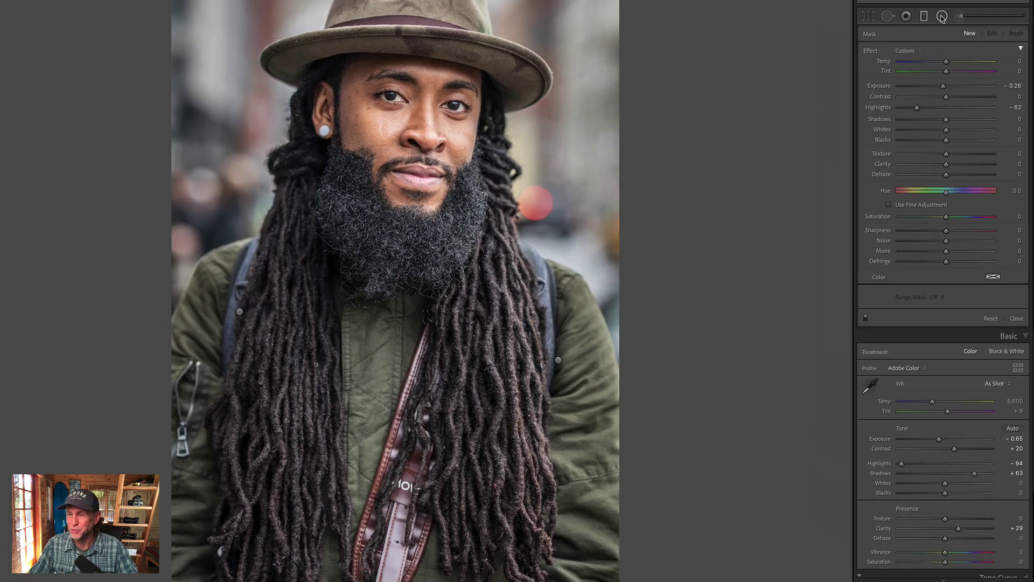
# Draw an inverted radial filter over the chest and bag strap with Exposure −0.47 and Highlights −77.
pyautogui.click(942, 17)
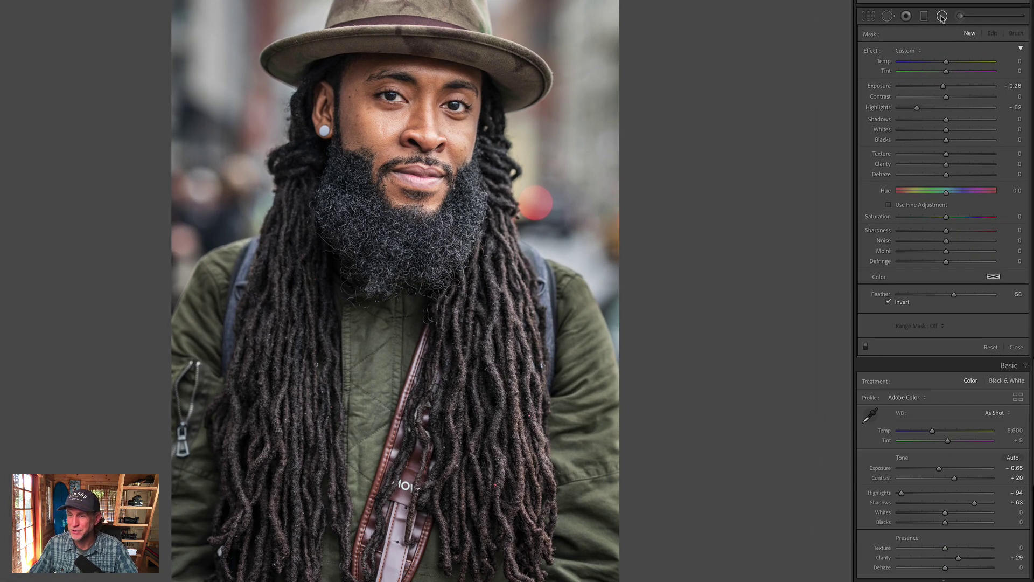
pyautogui.moveTo(943, 86); pyautogui.dragTo(910, 108)
pyautogui.moveTo(382, 418); pyautogui.dragTo(515, 579)
pyautogui.moveTo(385, 425); pyautogui.dragTo(398, 419)
# Set the chest radial filter's Feather to 90, Exposure to −0.81 and Highlights to −100.
pyautogui.moveTo(939, 86); pyautogui.dragTo(1001, 92)
pyautogui.moveTo(954, 294); pyautogui.dragTo(886, 300)
pyautogui.click(921, 86)
pyautogui.moveTo(934, 294); pyautogui.dragTo(984, 294)
pyautogui.moveTo(922, 86); pyautogui.dragTo(943, 86)
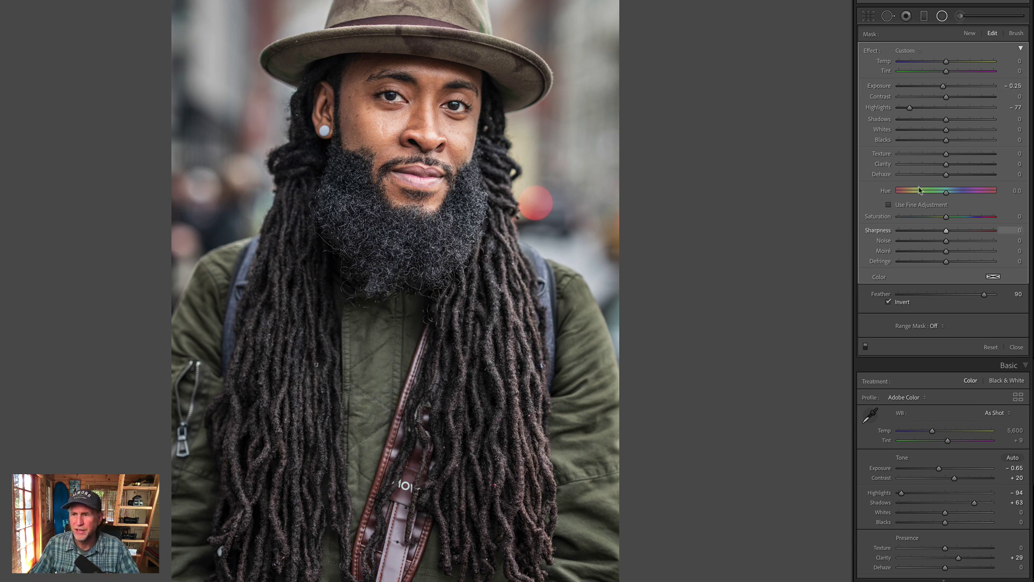
pyautogui.moveTo(909, 107); pyautogui.dragTo(936, 87)
# Compare the photo with the chest radial filter switched off and on.
pyautogui.click(865, 347)
pyautogui.click(866, 347)
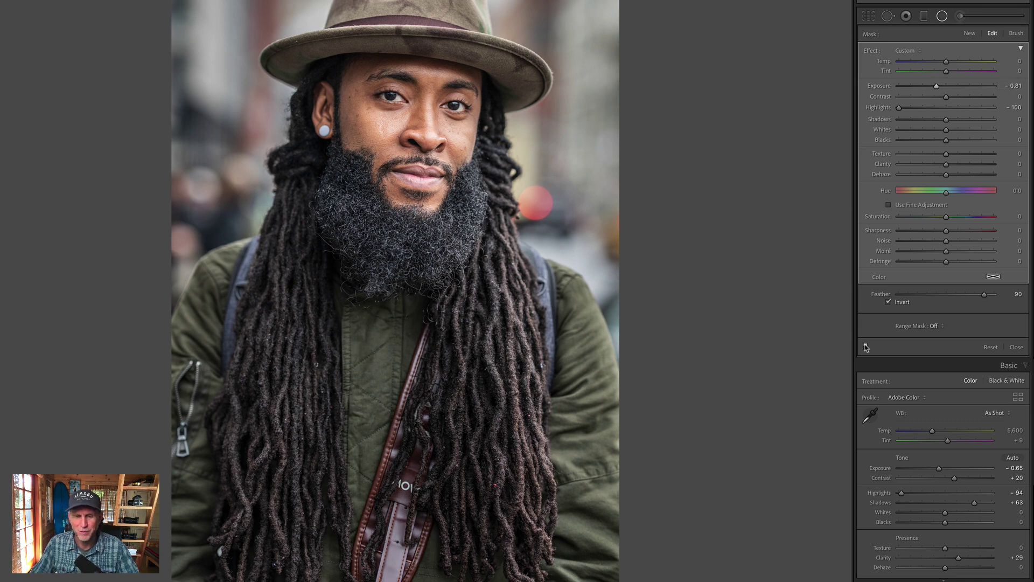
pyautogui.click(866, 347)
pyautogui.click(865, 347)
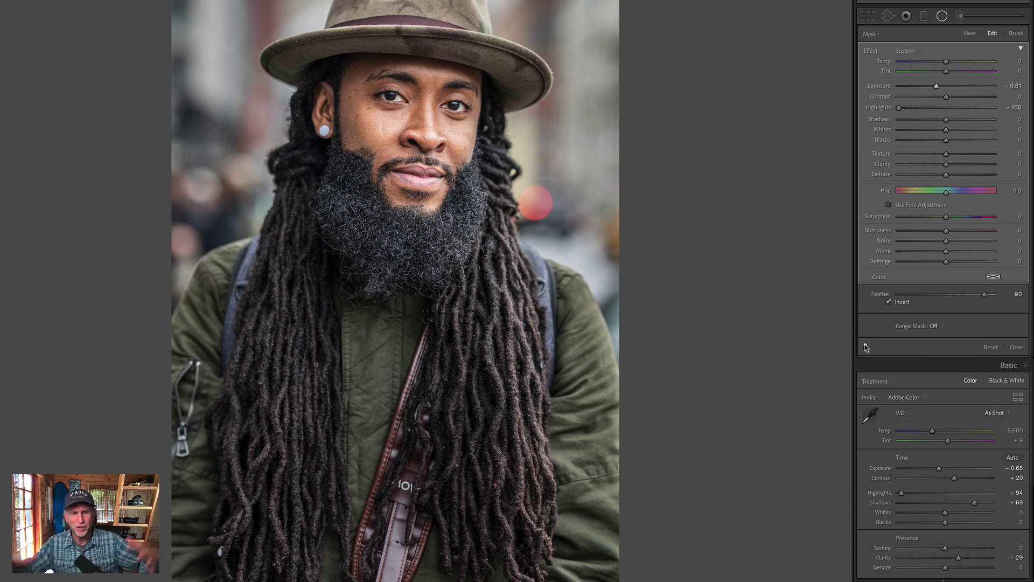
# Add a smaller radial filter over the lower bag strap with Temp 14, Exposure −0.67, Contrast −16 and Highlights −77.
pyautogui.moveTo(421, 557)
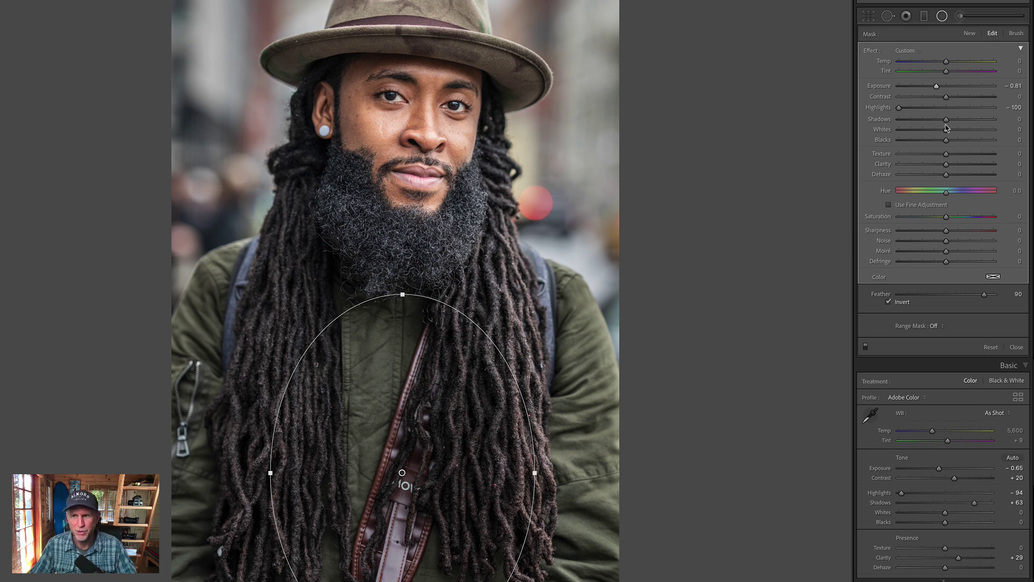
pyautogui.click(974, 33)
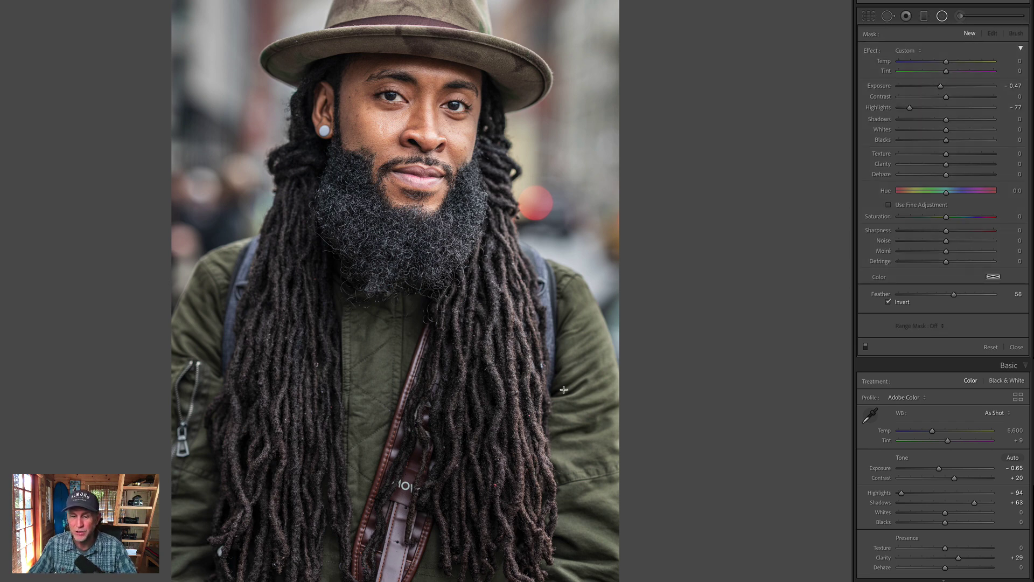
pyautogui.moveTo(393, 533)
pyautogui.mouseDown()
pyautogui.moveTo(439, 581)
pyautogui.moveTo(398, 552)
pyautogui.moveTo(395, 563)
pyautogui.mouseUp()
pyautogui.moveTo(941, 86); pyautogui.dragTo(938, 85)
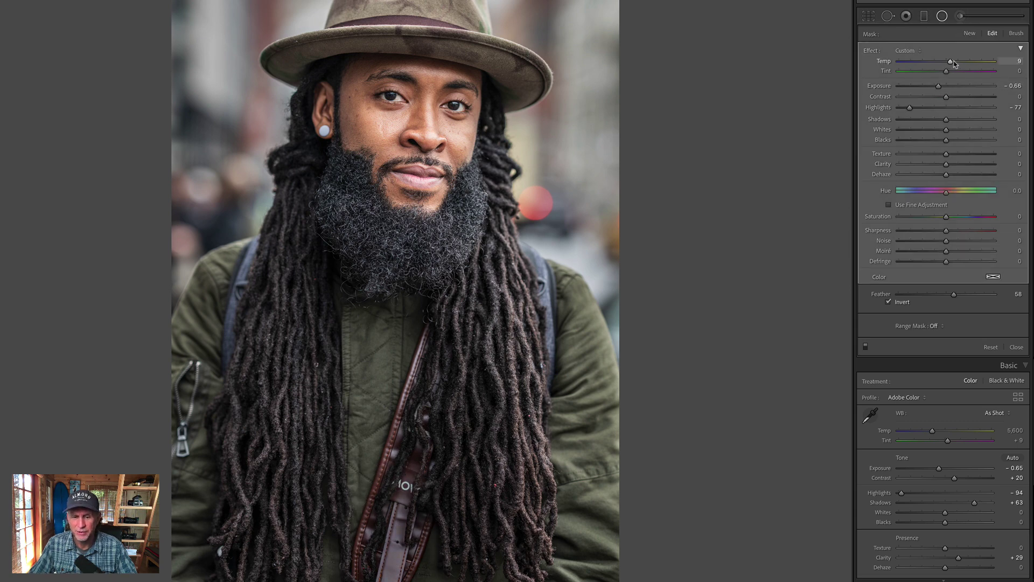
pyautogui.moveTo(946, 97); pyautogui.dragTo(938, 89)
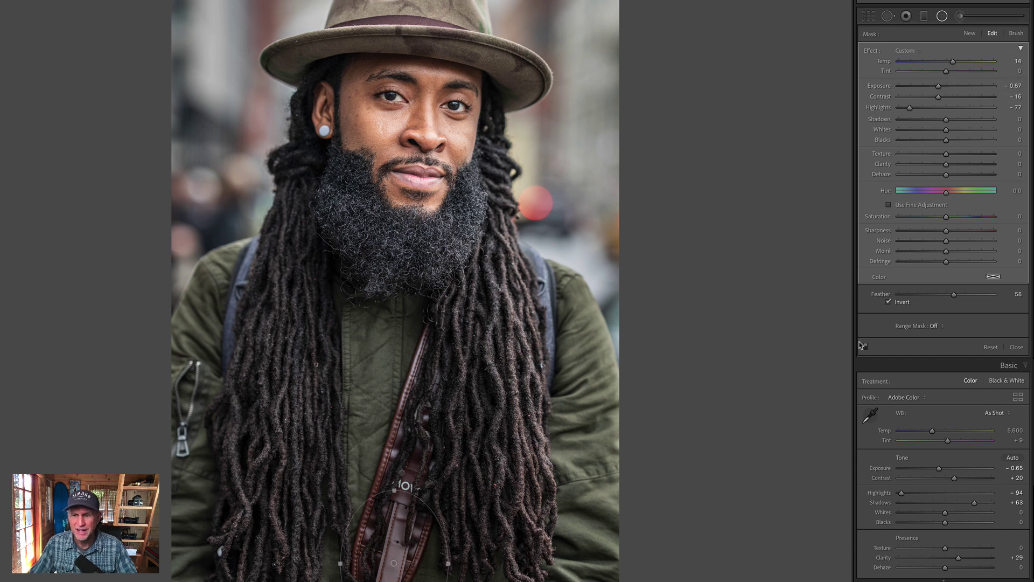
# Compare the photo with both bag strap radial filters switched off and on.
pyautogui.click(865, 346)
pyautogui.click(866, 346)
pyautogui.click(866, 346)
pyautogui.click(865, 345)
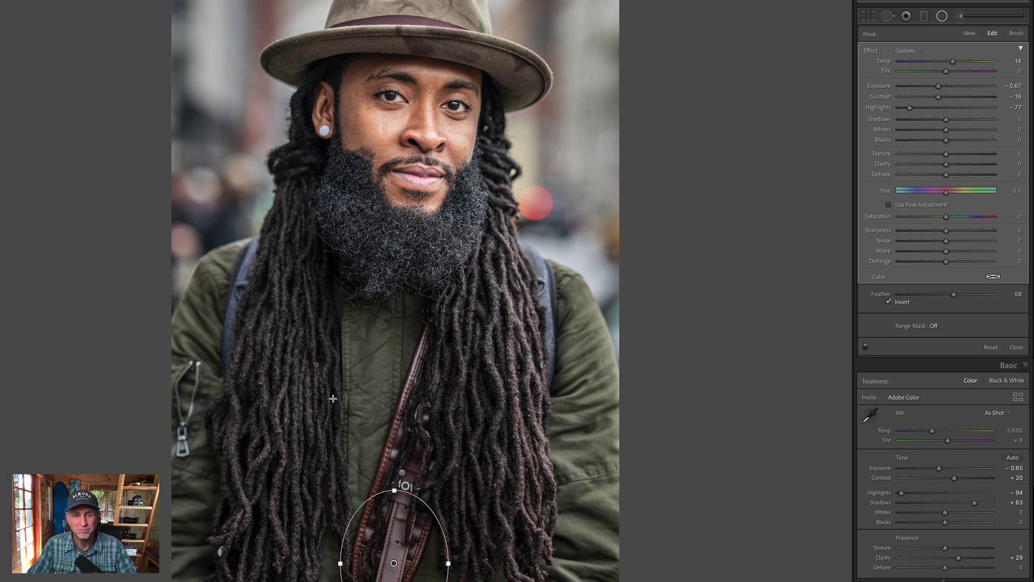
# Prepare a new radial filter from the Exposure effect preset with Exposure 0.29, Highlights −24 and Shadows 34.
pyautogui.click(970, 33)
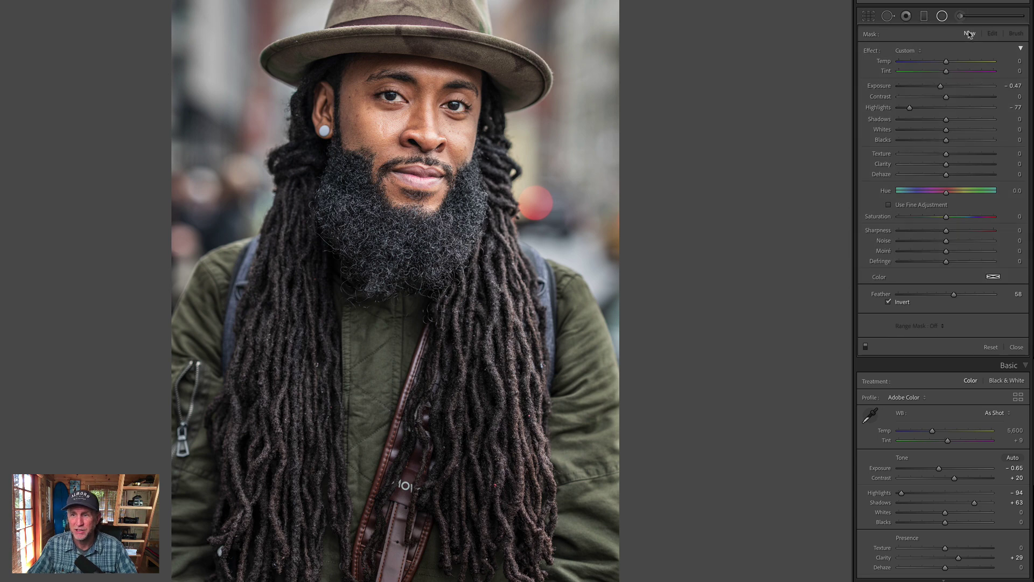
pyautogui.click(918, 52)
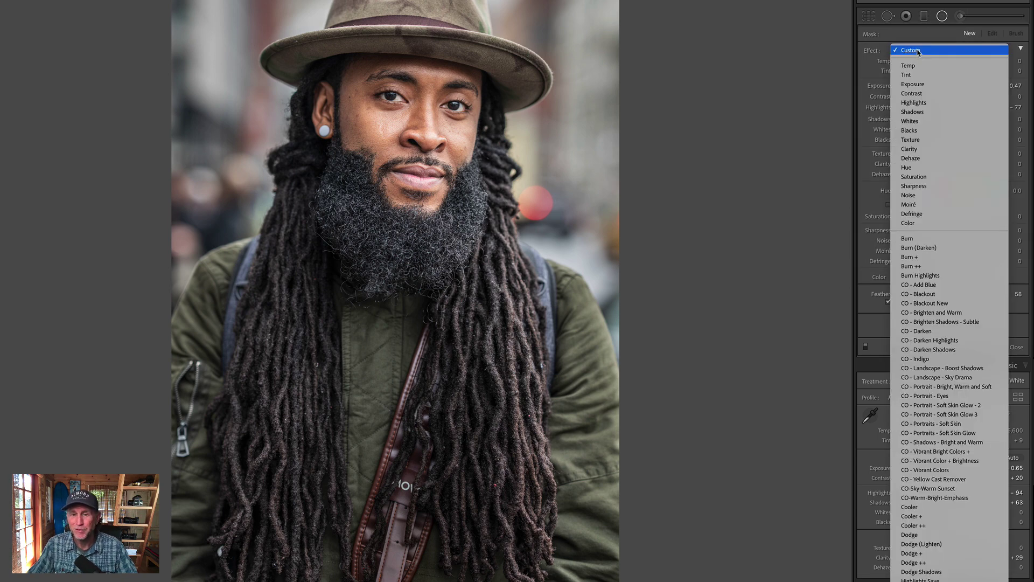
pyautogui.click(923, 85)
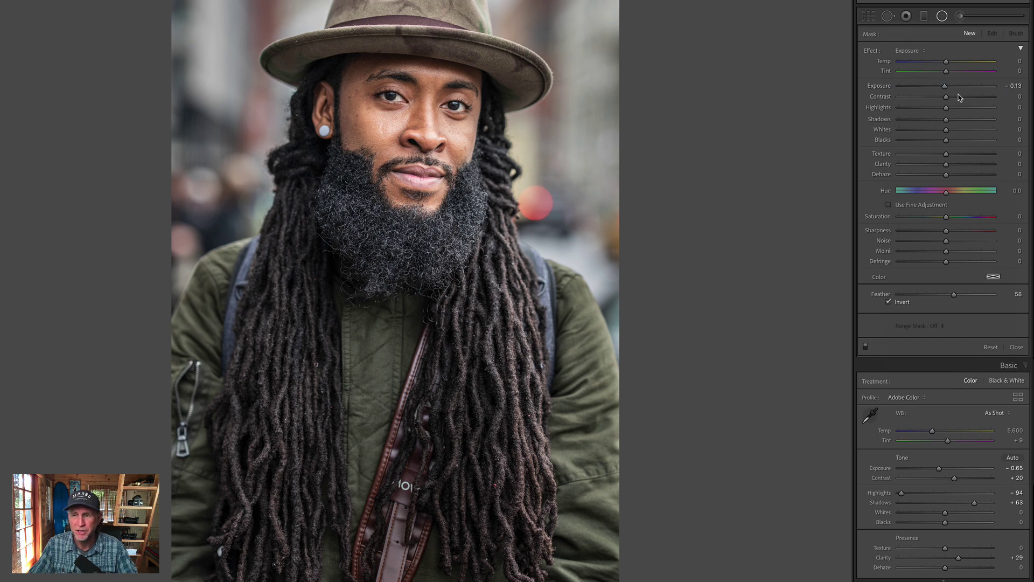
pyautogui.moveTo(949, 89); pyautogui.dragTo(950, 87)
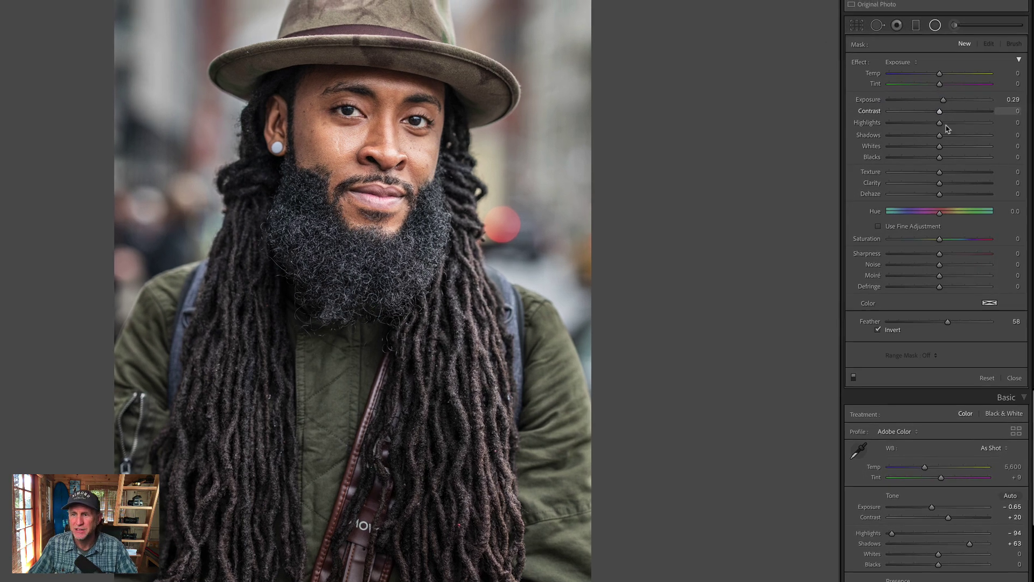
pyautogui.moveTo(933, 168); pyautogui.dragTo(914, 157)
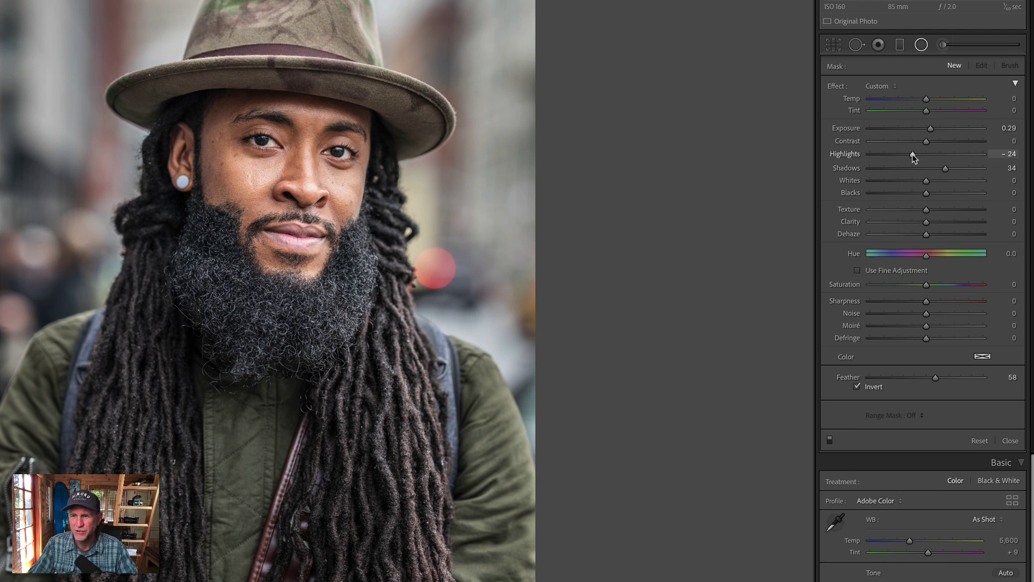
# Draw the brightening radial filter over the shaded side of the forehead and eye, then tilt, widen and position its ellipse.
pyautogui.moveTo(221, 127); pyautogui.dragTo(320, 189)
pyautogui.moveTo(226, 182); pyautogui.dragTo(239, 178)
pyautogui.moveTo(222, 121); pyautogui.dragTo(253, 109)
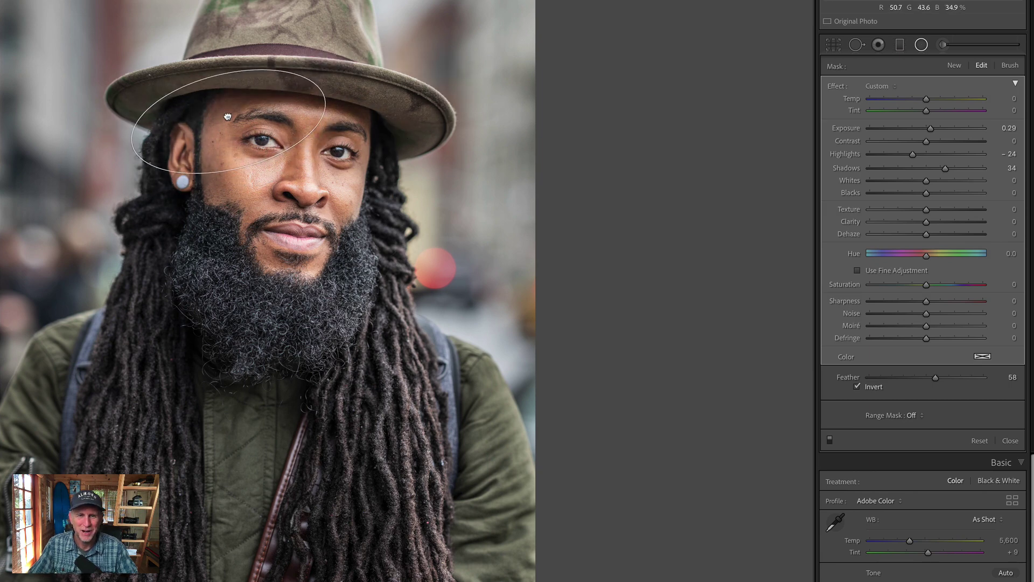
pyautogui.moveTo(325, 99); pyautogui.dragTo(328, 97)
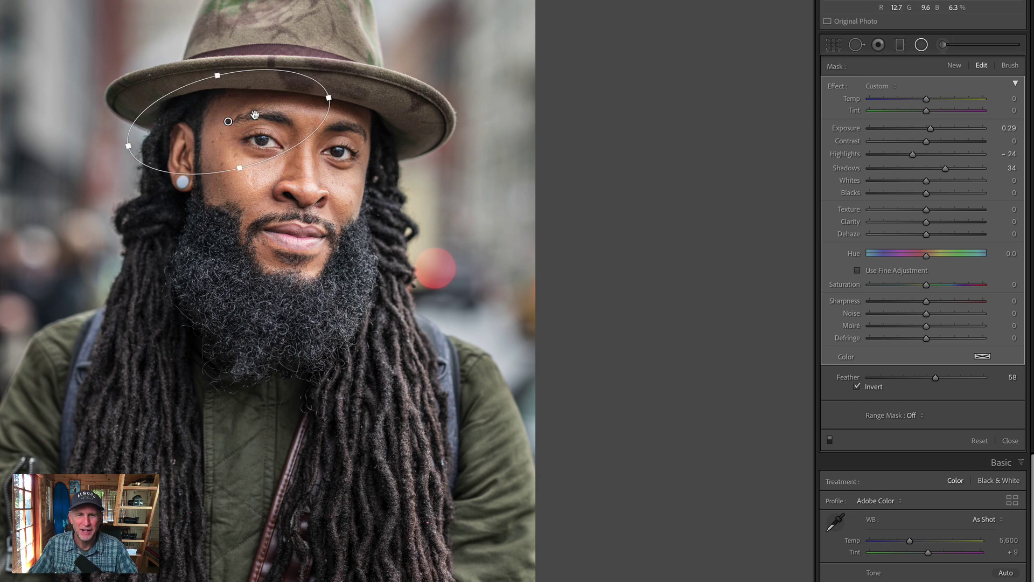
pyautogui.moveTo(229, 117); pyautogui.dragTo(238, 122)
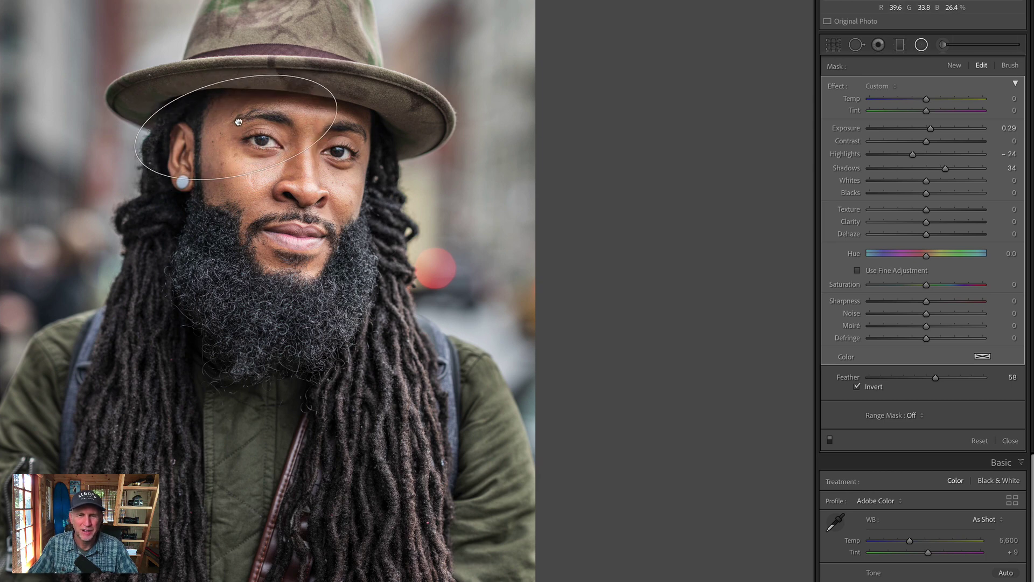
# Compare the face with the radial filters switched off and on.
pyautogui.click(829, 440)
pyautogui.click(829, 440)
pyautogui.click(830, 440)
pyautogui.click(829, 440)
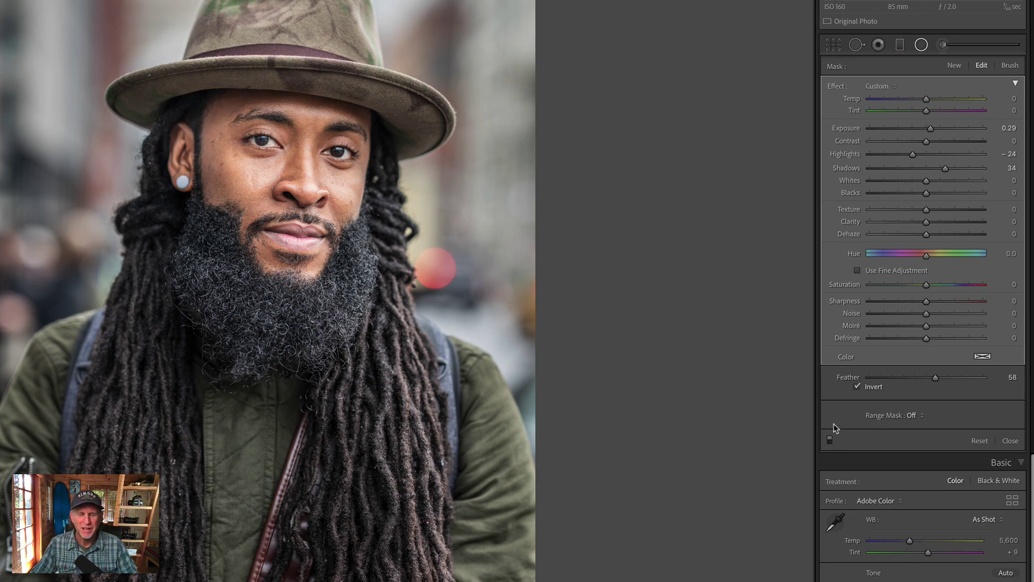
# Set the face radial filter to Exposure 0.76, Contrast 5, Highlights −55 and Shadows 46, and compare it off and on.
pyautogui.moveTo(931, 130); pyautogui.dragTo(953, 168)
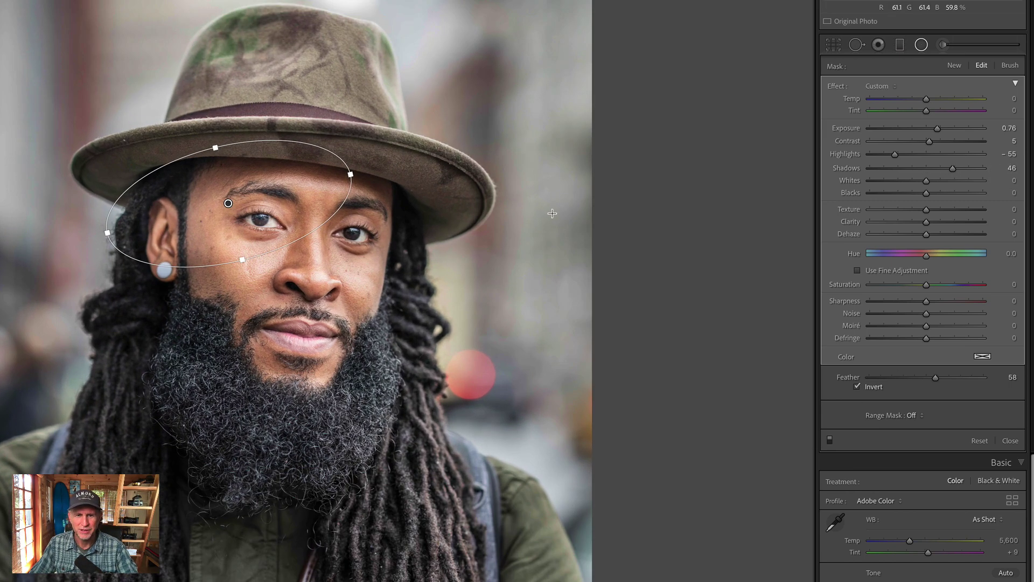
pyautogui.click(829, 439)
pyautogui.click(830, 439)
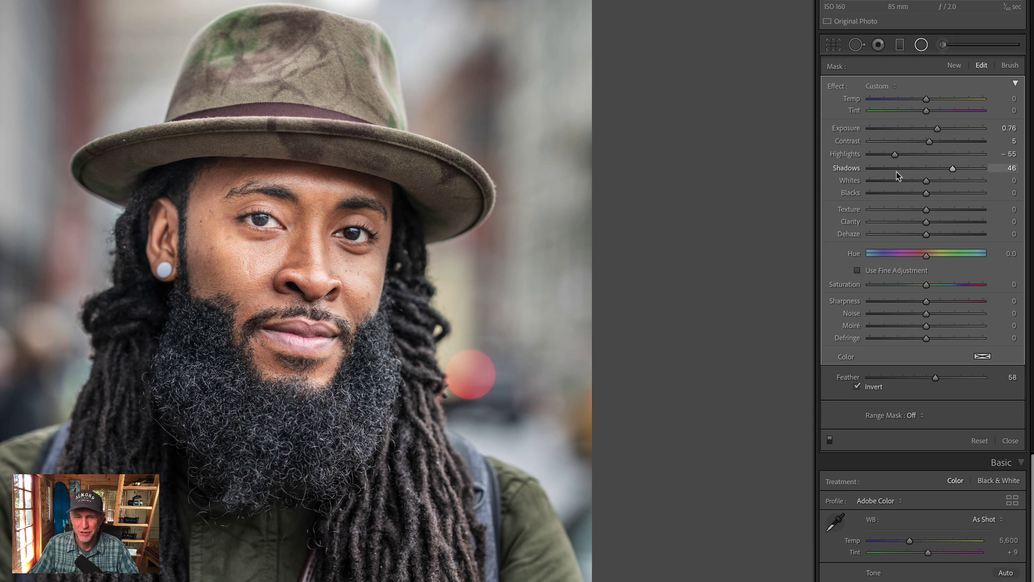
# Collapse the face filter's effect settings, reduce its overall Amount to 26, and compare the photo with the filters off and on.
pyautogui.click(1016, 85)
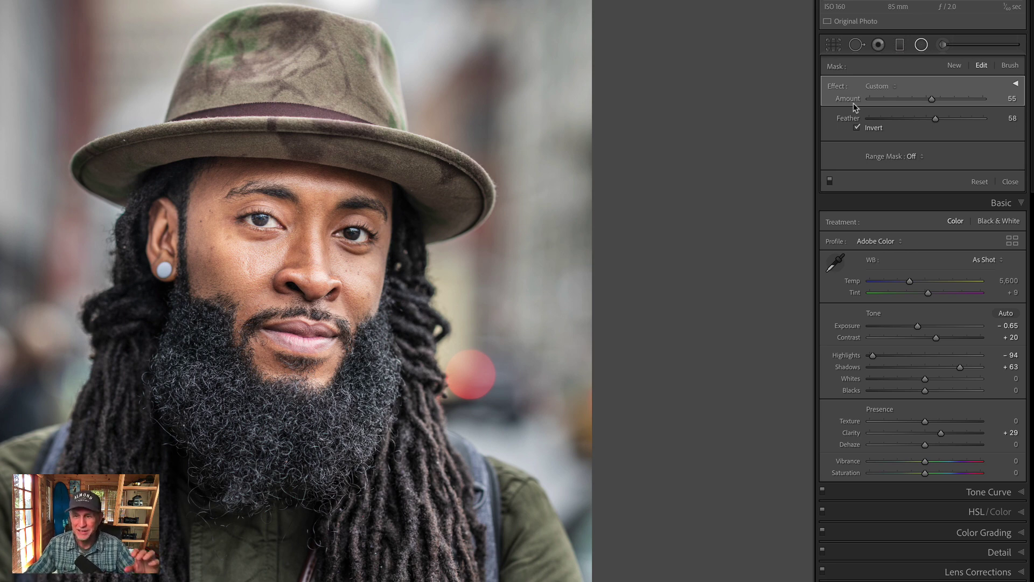
pyautogui.moveTo(932, 100); pyautogui.dragTo(898, 102)
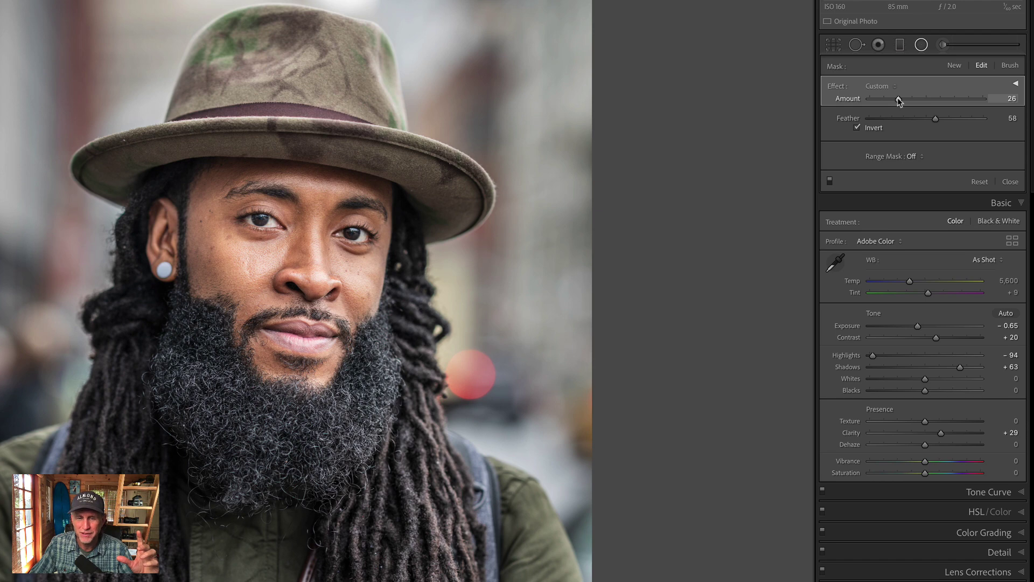
pyautogui.click(830, 182)
pyautogui.click(830, 182)
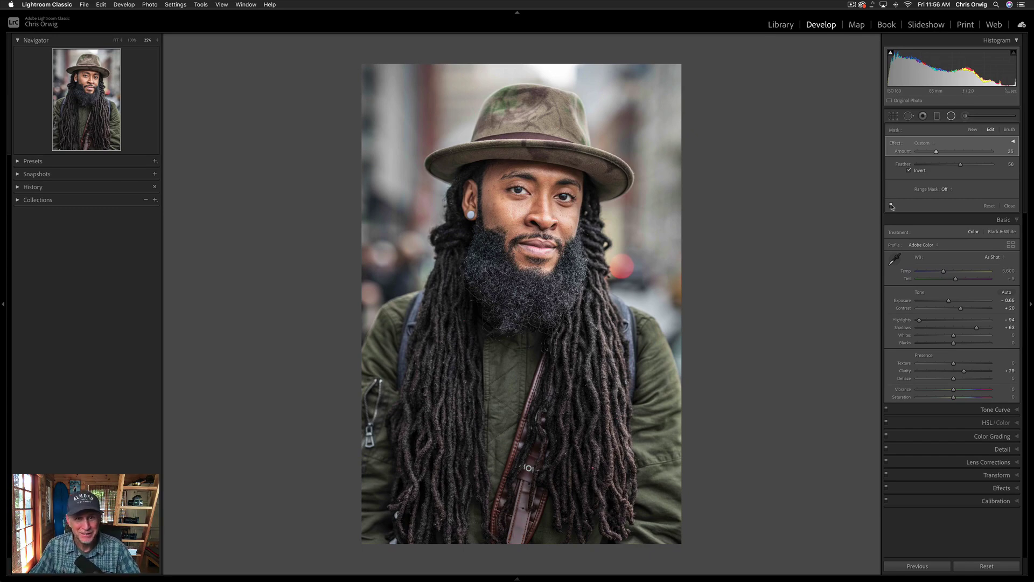
# Compare the original and edited portrait in side-by-side and split before/after views, then return to the single view.
pyautogui.press('y')
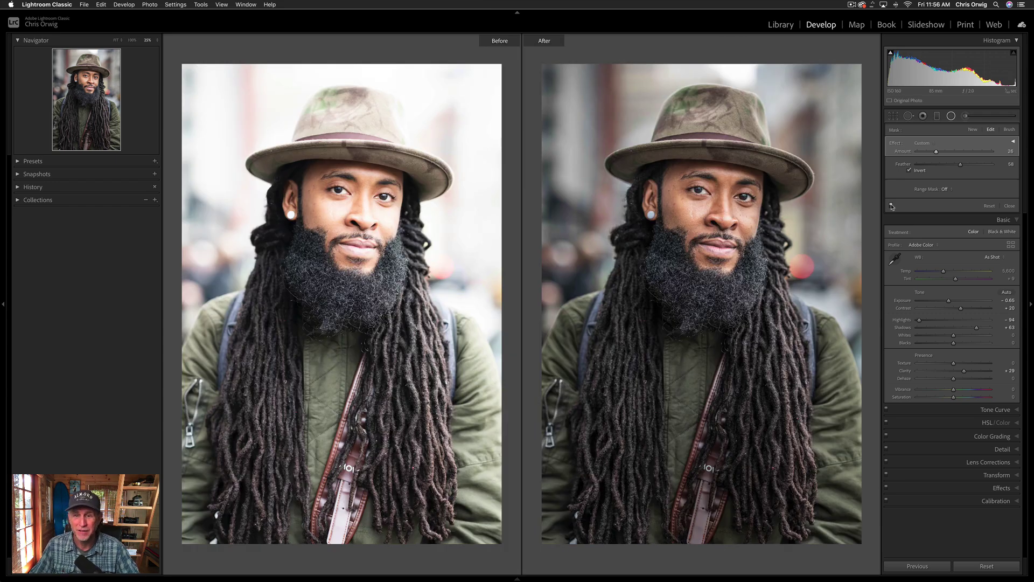
pyautogui.hotkey('shift', 'y')
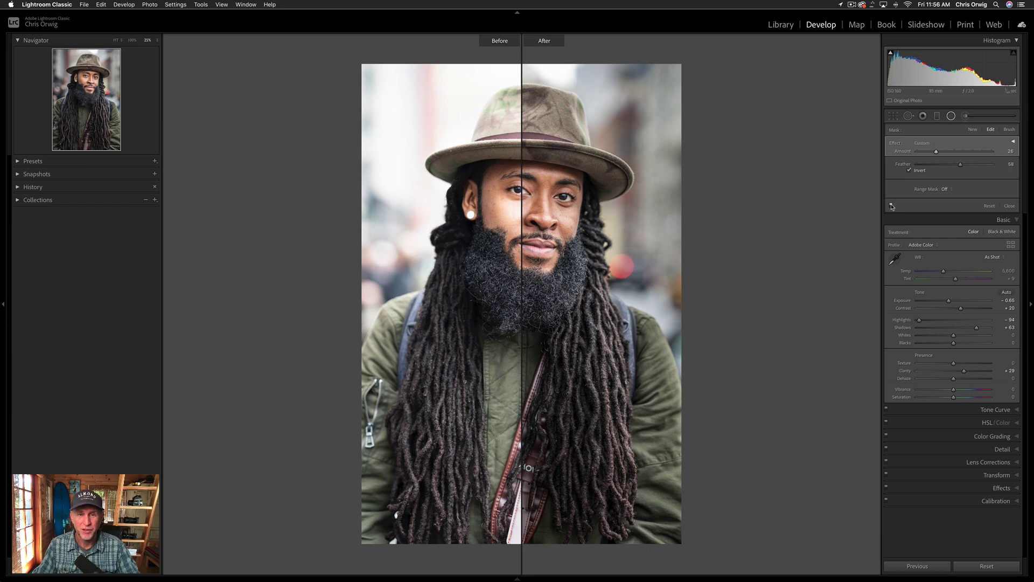
pyautogui.press('y')
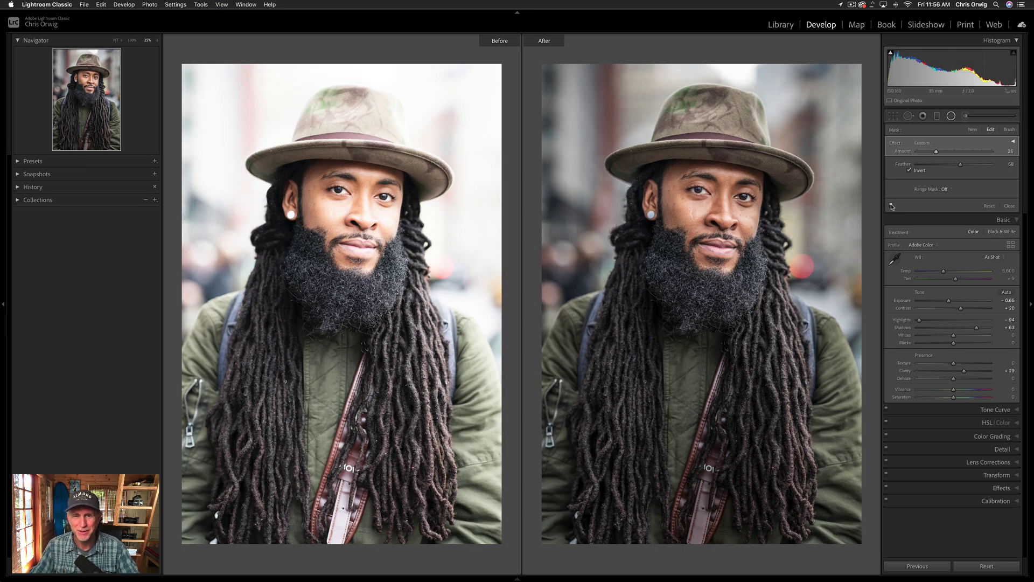
pyautogui.press('y')
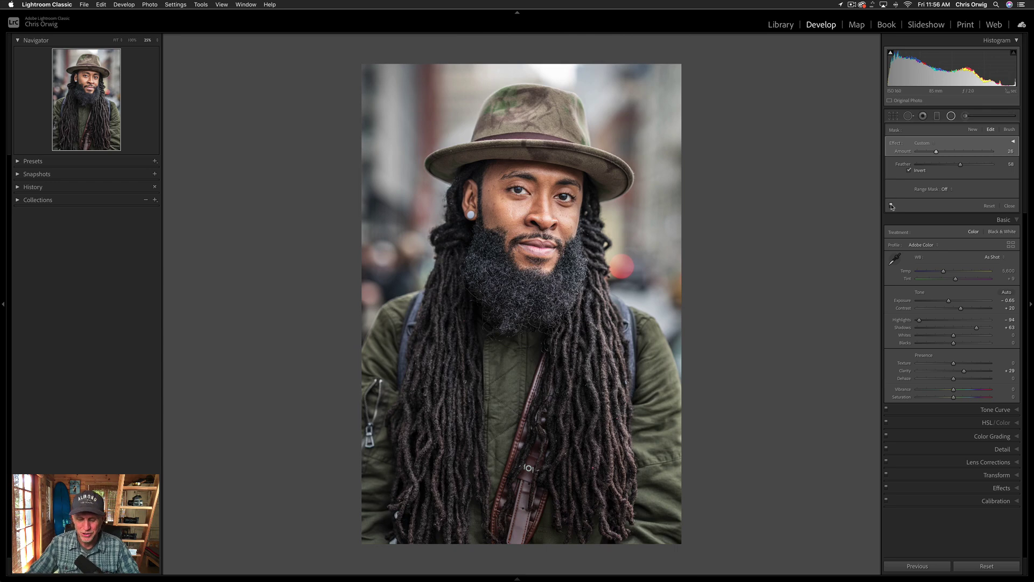
# Compare the edited portrait with its original state, then close the Radial Filter.
pyautogui.press('\\')
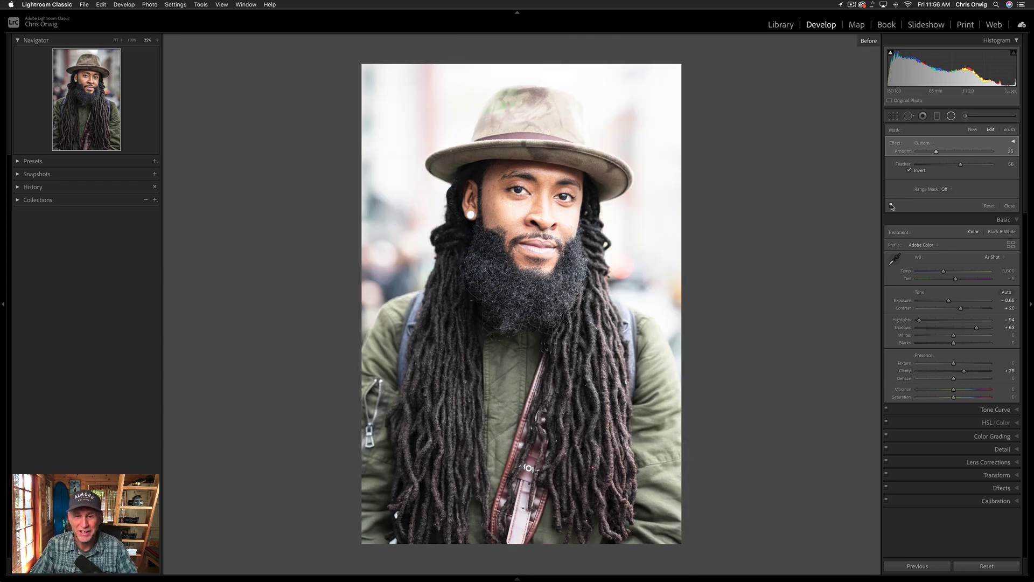
pyautogui.press('\\')
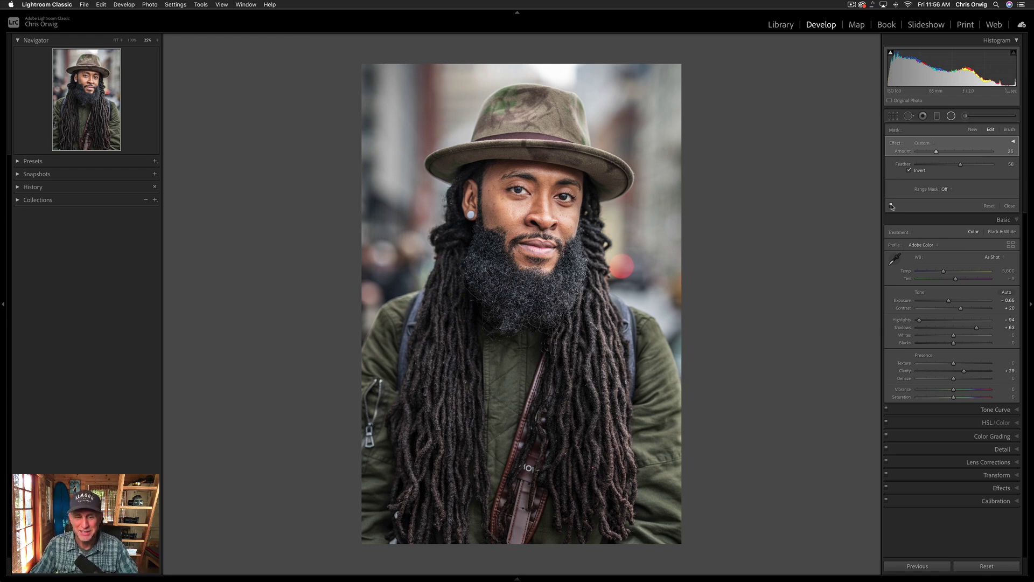
pyautogui.click(951, 117)
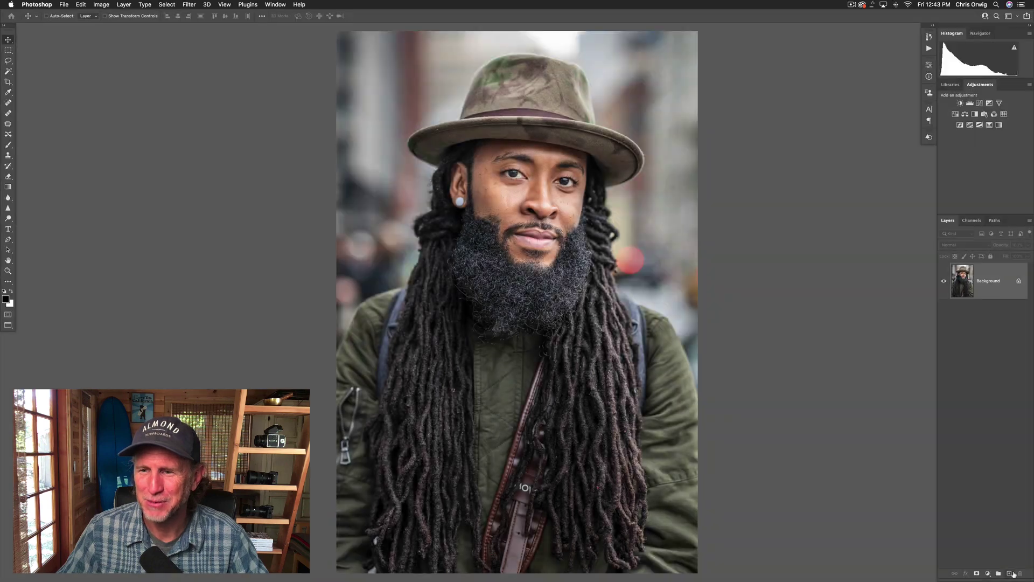
# In Photoshop, add an empty layer above the Background and set the foreground colour to bright cyan.
pyautogui.click(1010, 574)
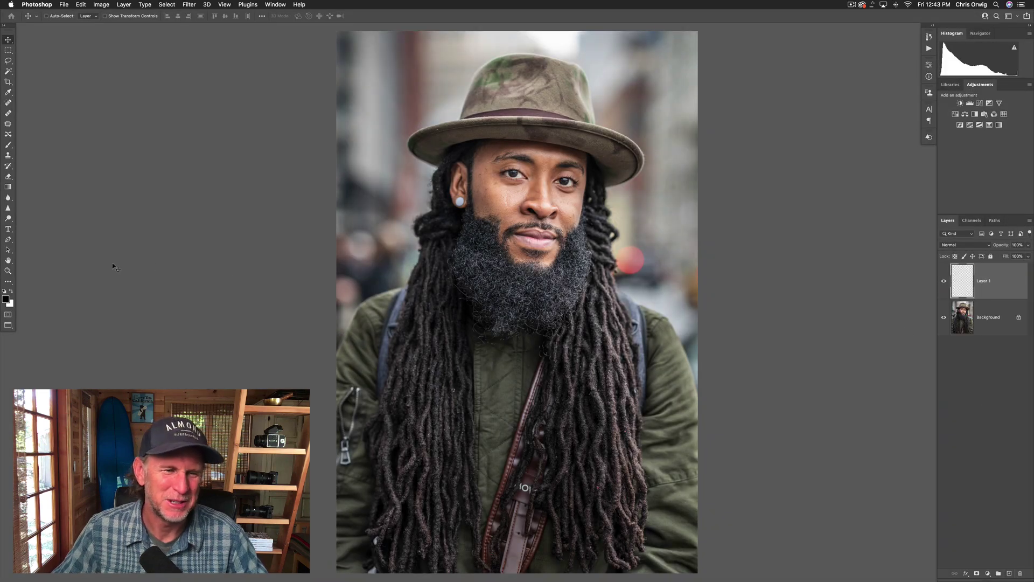
pyautogui.click(6, 299)
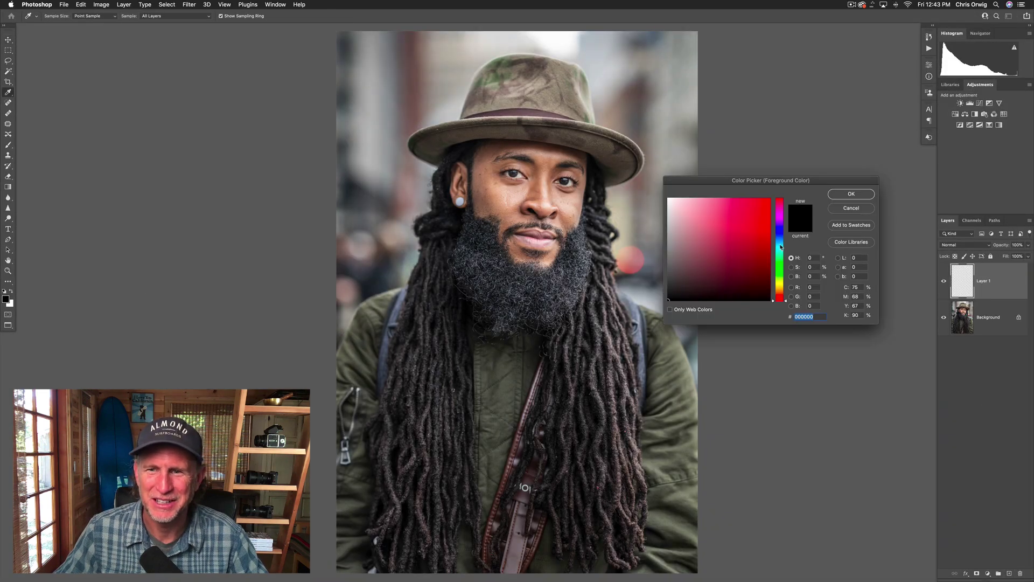
pyautogui.click(779, 245)
pyautogui.click(761, 204)
pyautogui.click(851, 194)
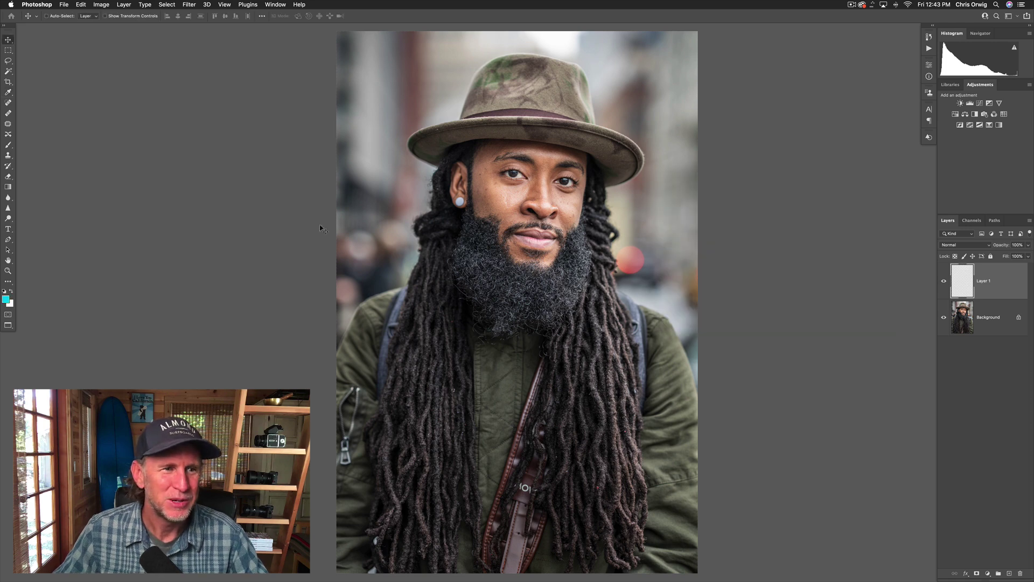
# Brush cyan marks around the zipper sleeve, across the central jacket area with an X, and along the opposite sleeve.
pyautogui.click(8, 145)
pyautogui.moveTo(339, 86)
pyautogui.mouseDown()
pyautogui.moveTo(332, 513)
pyautogui.moveTo(710, 513)
pyautogui.moveTo(696, 61)
pyautogui.moveTo(334, 61)
pyautogui.moveTo(335, 85)
pyautogui.mouseUp()
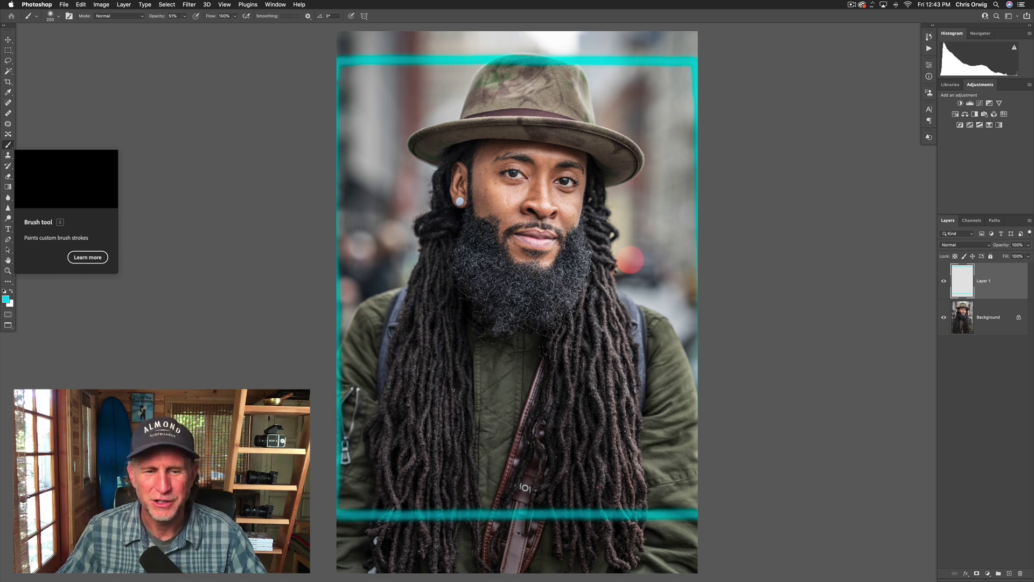
pyautogui.moveTo(342, 388)
pyautogui.mouseDown()
pyautogui.moveTo(345, 377)
pyautogui.moveTo(363, 397)
pyautogui.moveTo(360, 462)
pyautogui.moveTo(337, 472)
pyautogui.moveTo(344, 384)
pyautogui.moveTo(346, 458)
pyautogui.moveTo(355, 388)
pyautogui.moveTo(353, 441)
pyautogui.mouseUp()
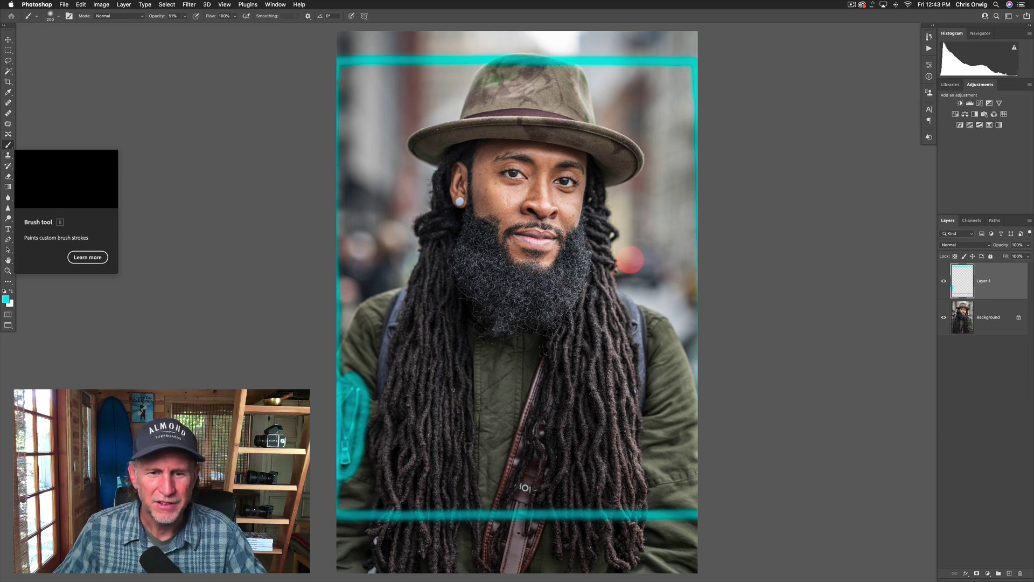
pyautogui.moveTo(519, 367); pyautogui.dragTo(488, 443)
pyautogui.moveTo(487, 367); pyautogui.dragTo(504, 442)
pyautogui.moveTo(658, 343); pyautogui.dragTo(682, 480)
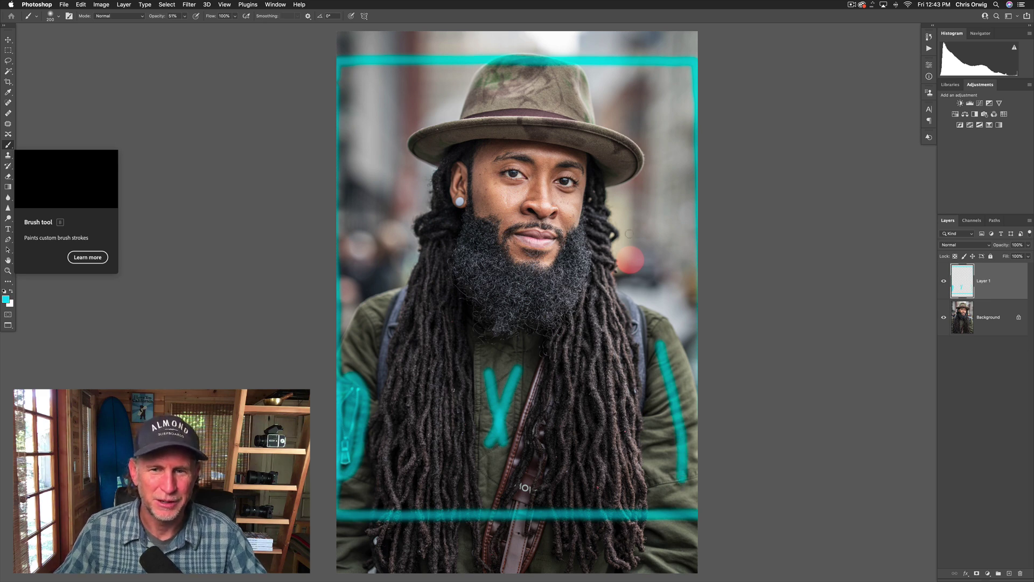
# Brush the letters ACR beside the face, then delete the markup layer.
pyautogui.moveTo(629, 258); pyautogui.dragTo(630, 203)
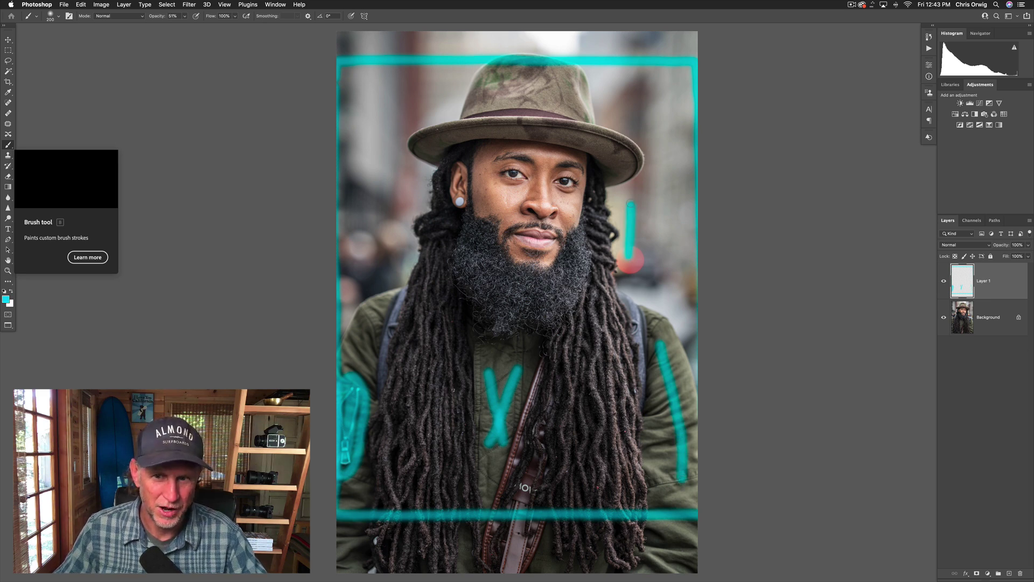
pyautogui.moveTo(644, 241)
pyautogui.mouseDown()
pyautogui.moveTo(647, 253)
pyautogui.moveTo(647, 237)
pyautogui.moveTo(659, 249)
pyautogui.mouseUp()
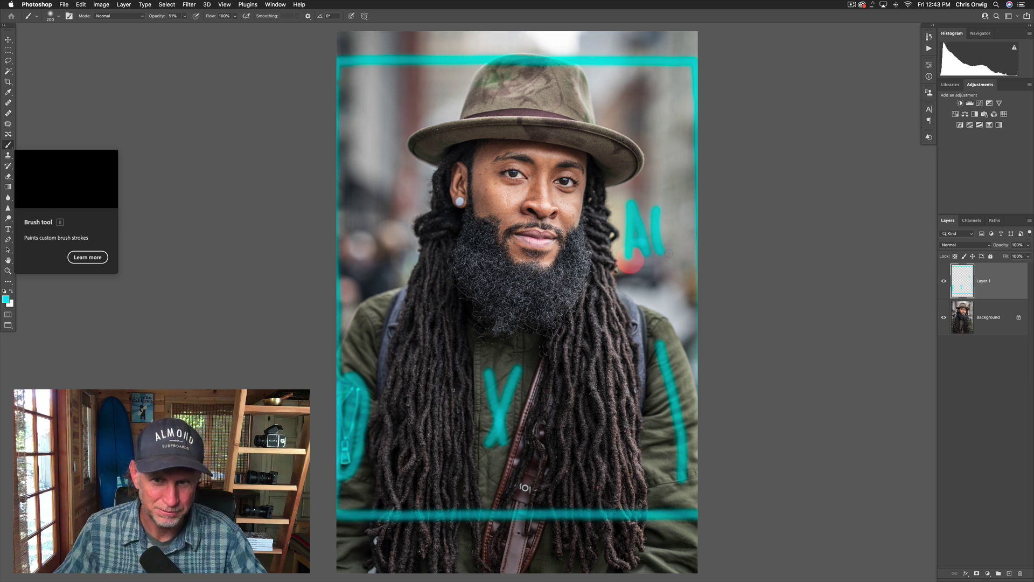
pyautogui.moveTo(664, 201)
pyautogui.mouseDown()
pyautogui.moveTo(683, 251)
pyautogui.moveTo(681, 223)
pyautogui.mouseUp()
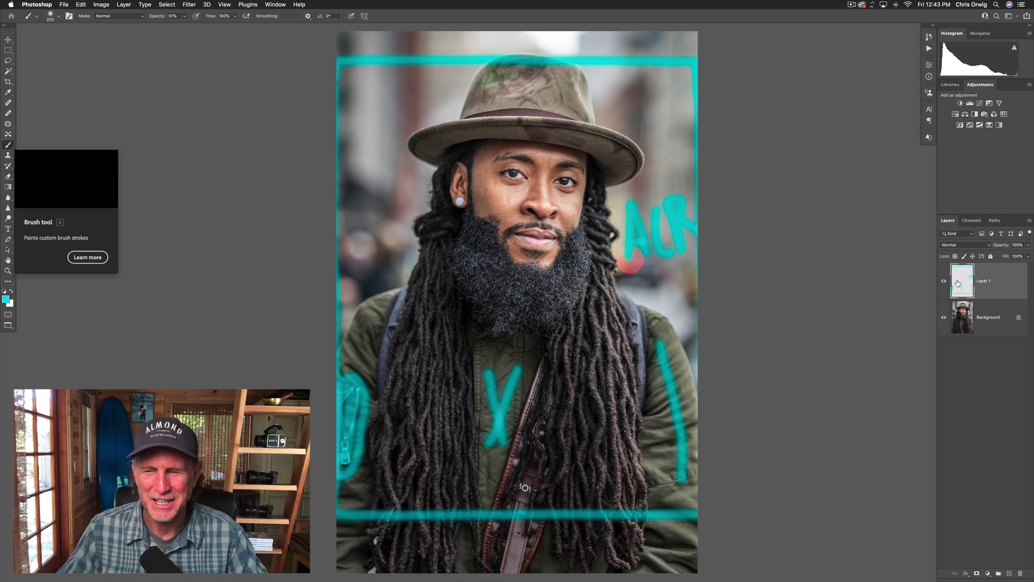
pyautogui.press('Delete')
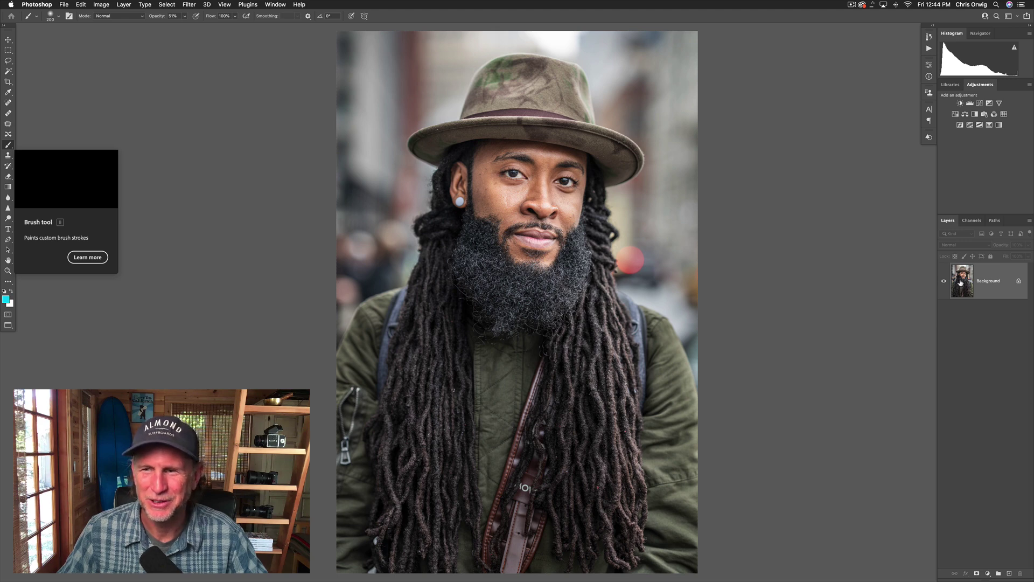
# Add a Curves adjustment, darken the midtones with a point at Input 167, Output 97, and slightly lower the white point's output.
pyautogui.click(980, 108)
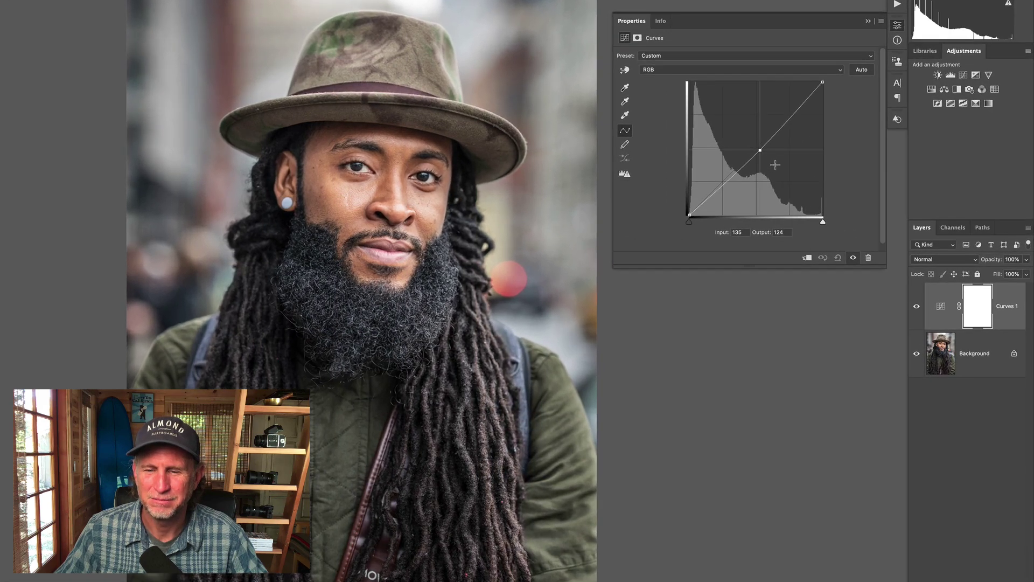
pyautogui.moveTo(760, 151); pyautogui.dragTo(775, 164)
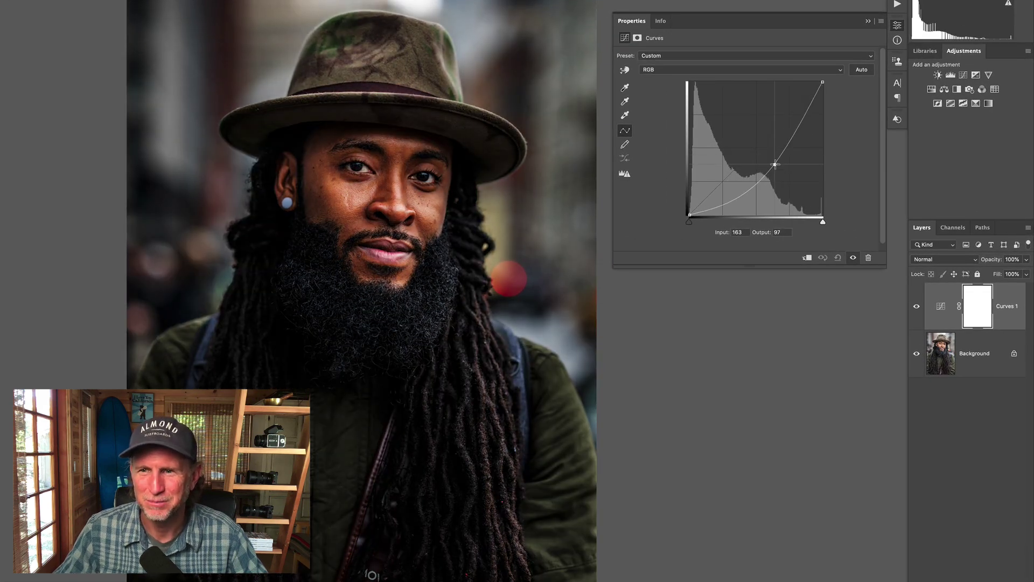
pyautogui.moveTo(822, 82); pyautogui.dragTo(827, 90)
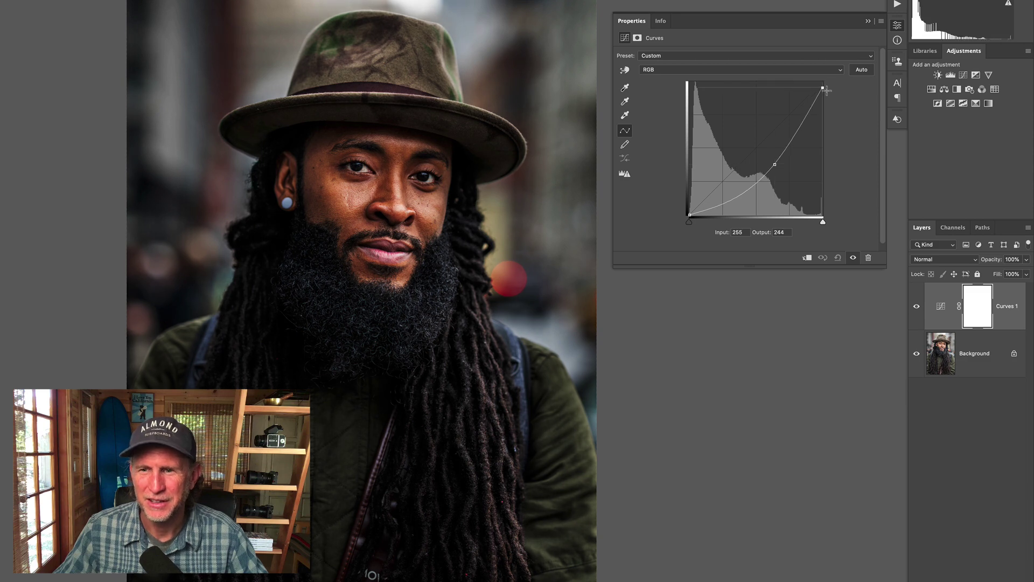
pyautogui.moveTo(775, 165); pyautogui.dragTo(776, 163)
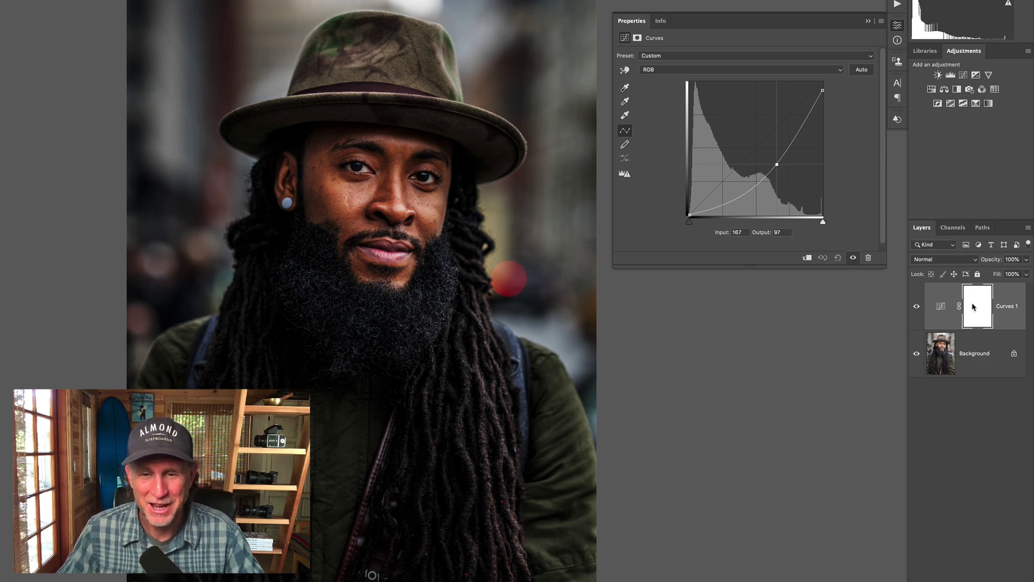
# Invert the Curves layer mask to black and keep white as the foreground colour.
pyautogui.press('super+i')
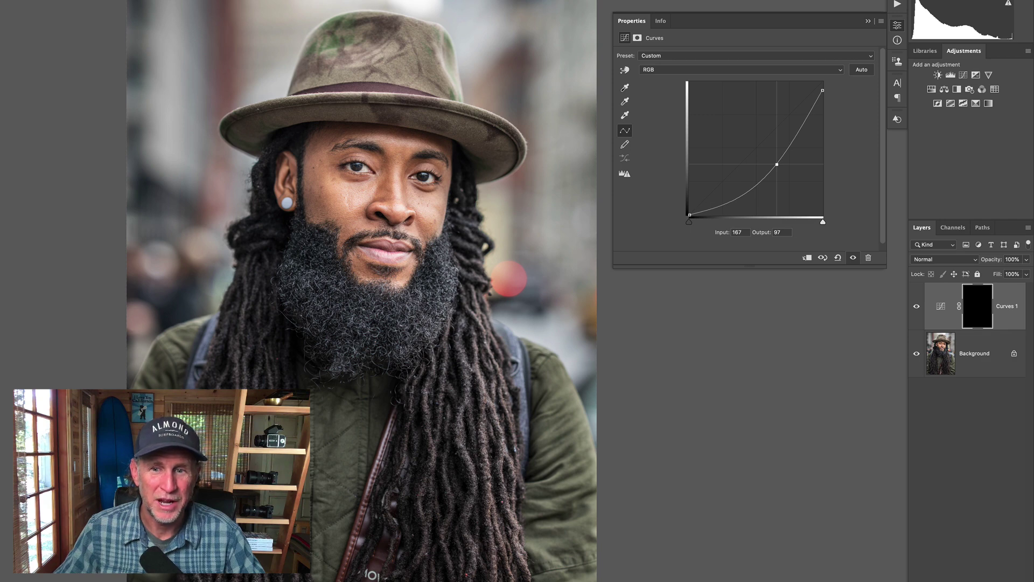
pyautogui.click(1, 353)
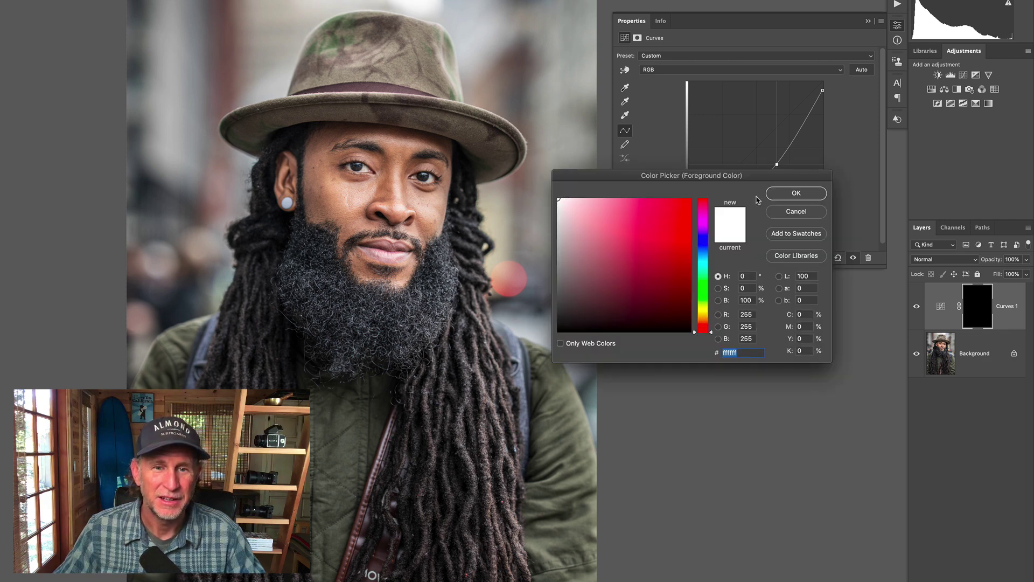
pyautogui.click(776, 195)
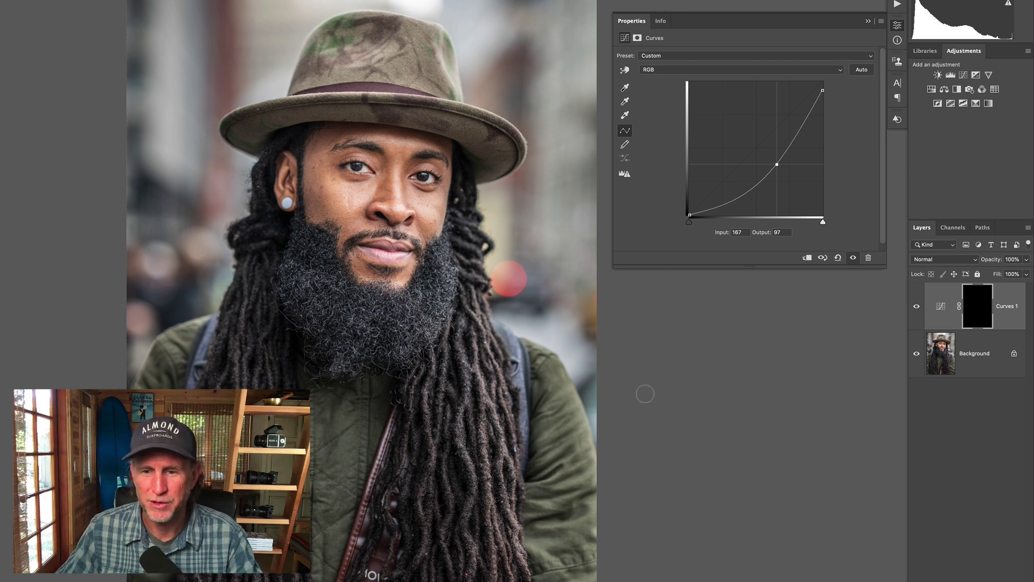
# Paint white on the Curves mask with an enlarged brush at 22% opacity to darken the jacket's sleeves and centre, then collapse the curve settings.
pyautogui.press(']')
pyautogui.press(']')
pyautogui.press(']')
pyautogui.press(']')
pyautogui.press(']')
pyautogui.press(']')
pyautogui.press(']')
pyautogui.press(']')
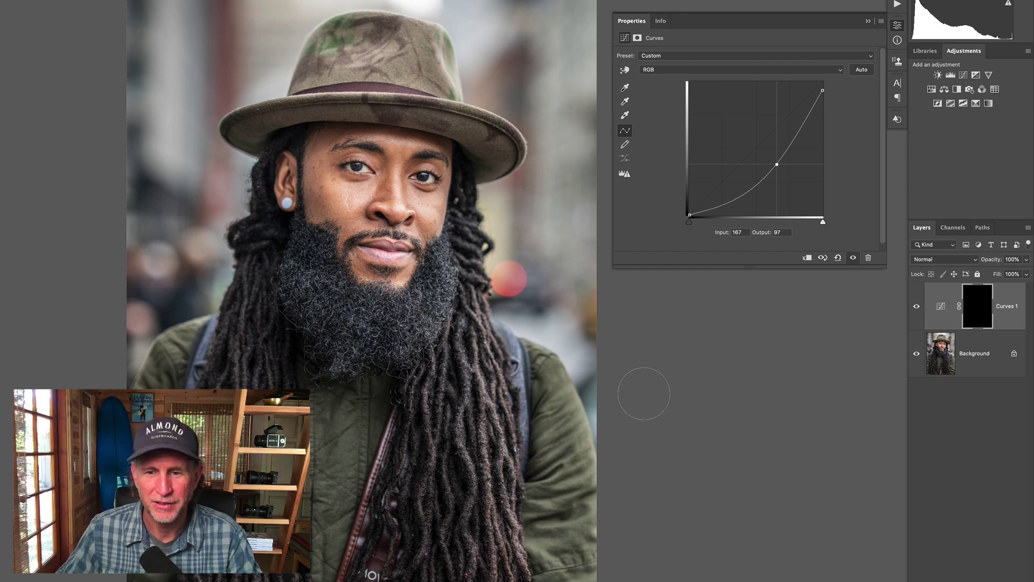
pyautogui.press(']')
pyautogui.press(']')
pyautogui.moveTo(570, 400); pyautogui.dragTo(576, 458)
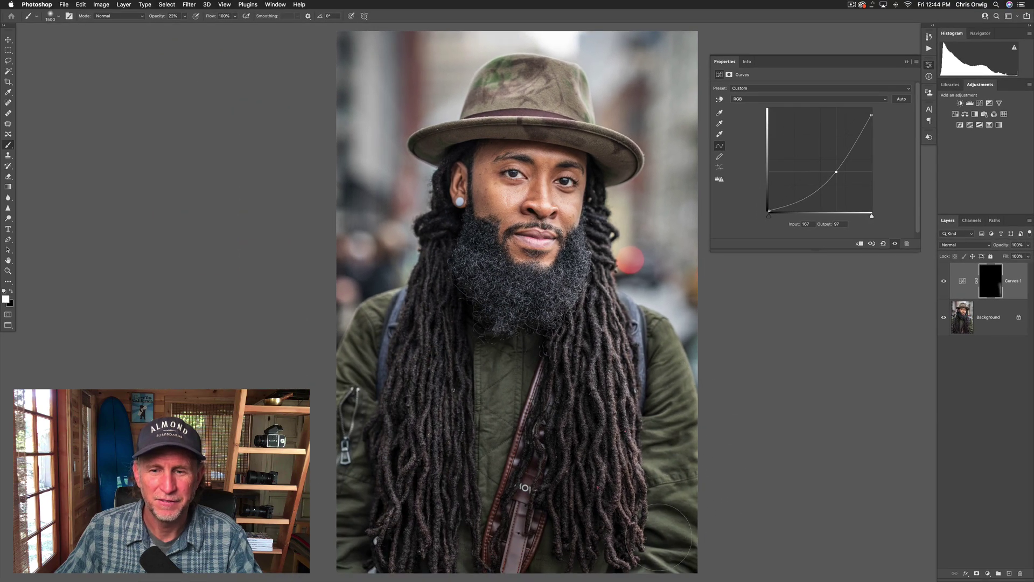
pyautogui.moveTo(655, 398); pyautogui.dragTo(654, 466)
pyautogui.moveTo(506, 366); pyautogui.dragTo(498, 451)
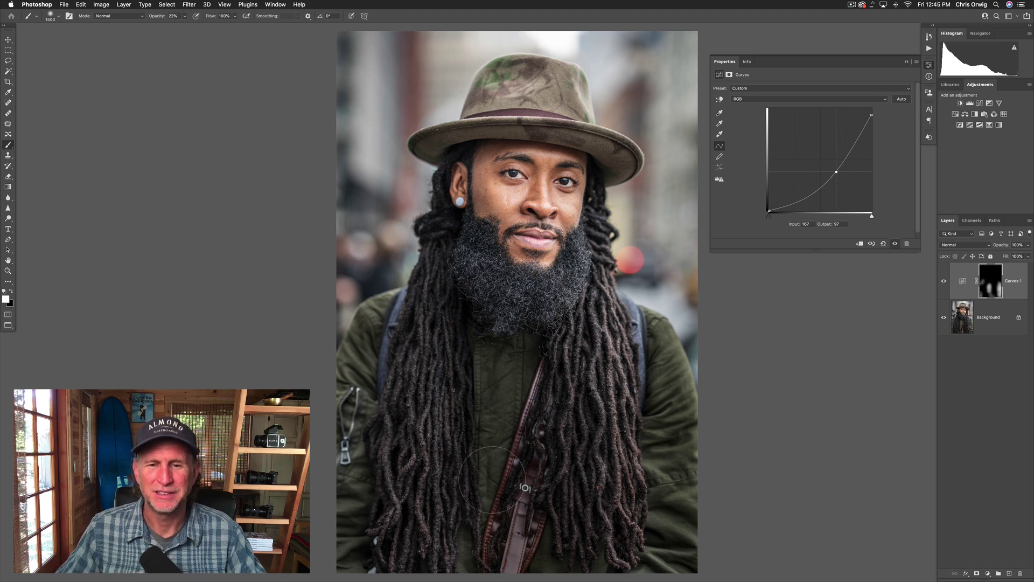
pyautogui.click(906, 61)
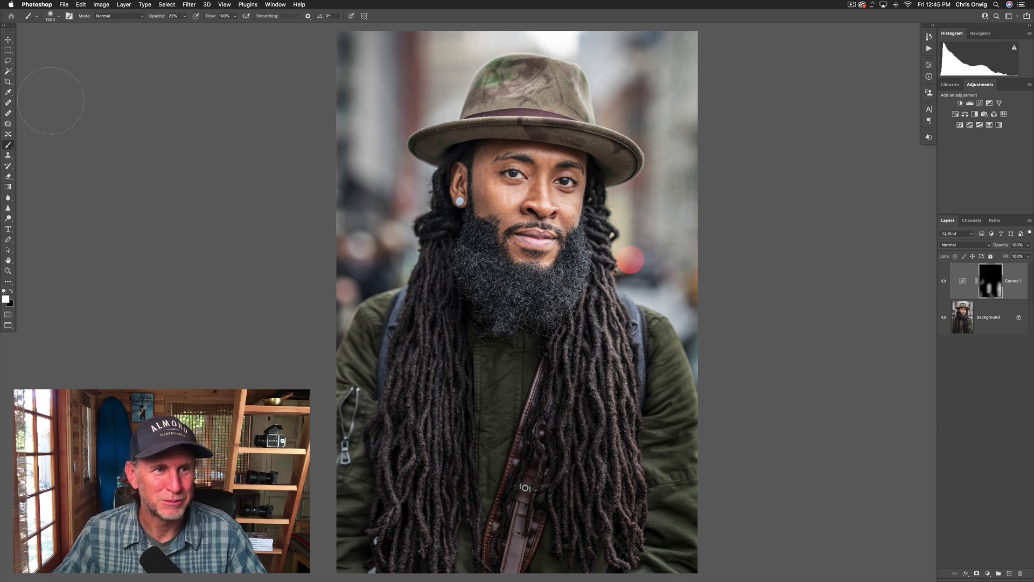
# Crop the portrait to the 4:5 (8:10) ratio, trimming the hat's top, the lower part of the photo and a sliver of the right edge.
pyautogui.click(8, 82)
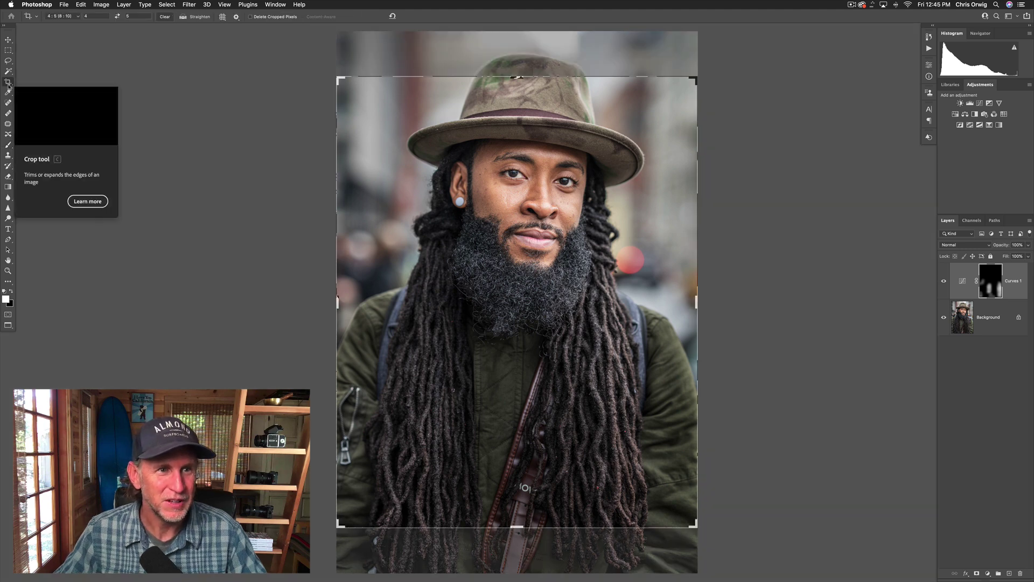
pyautogui.click(75, 16)
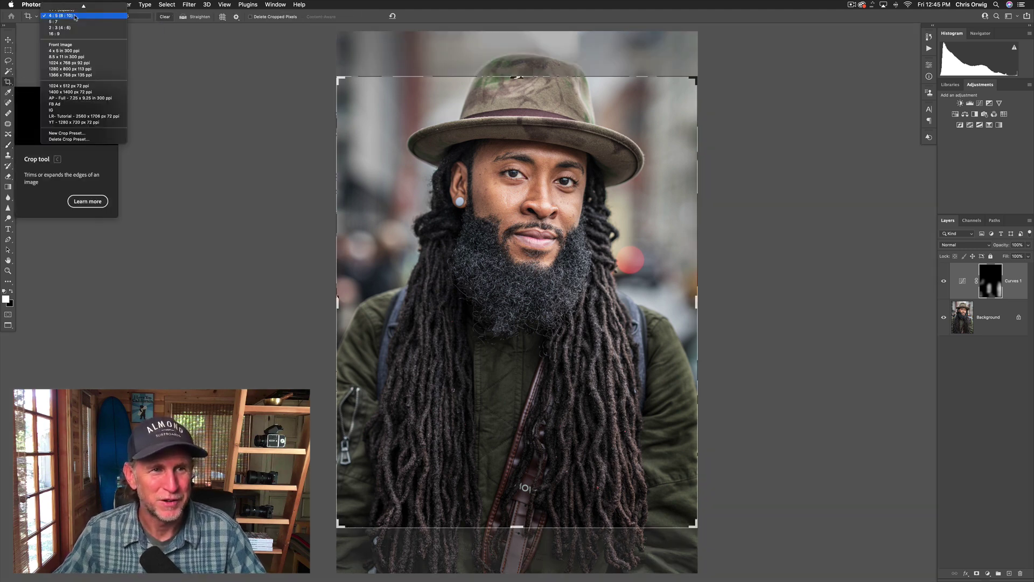
pyautogui.click(74, 7)
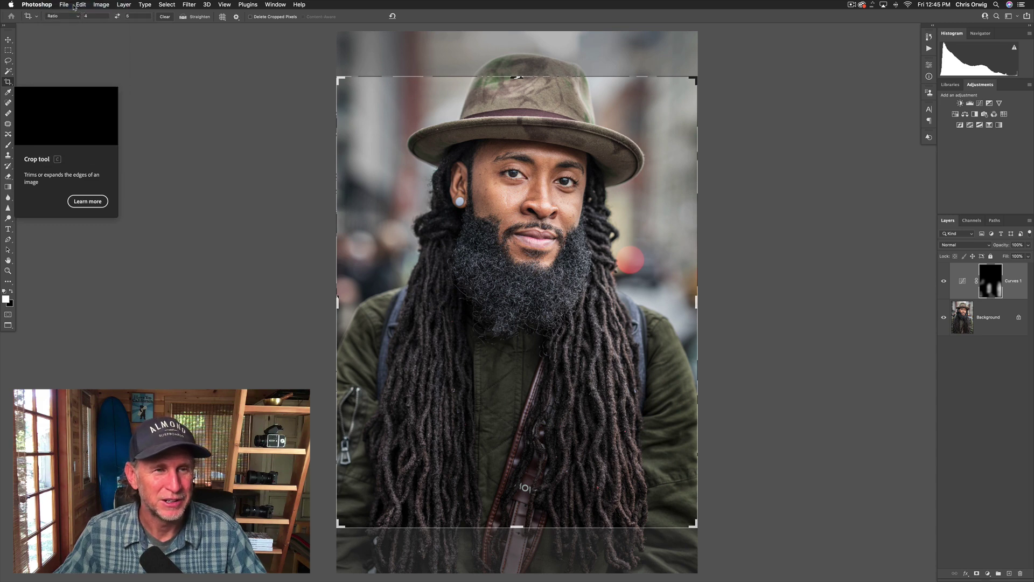
pyautogui.click(73, 16)
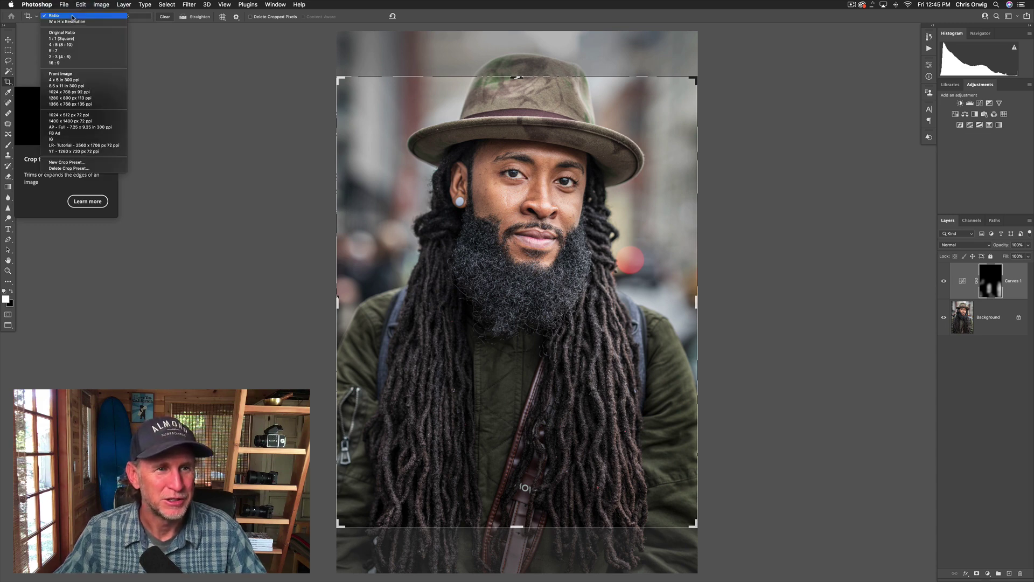
pyautogui.click(75, 44)
pyautogui.moveTo(536, 348); pyautogui.dragTo(537, 345)
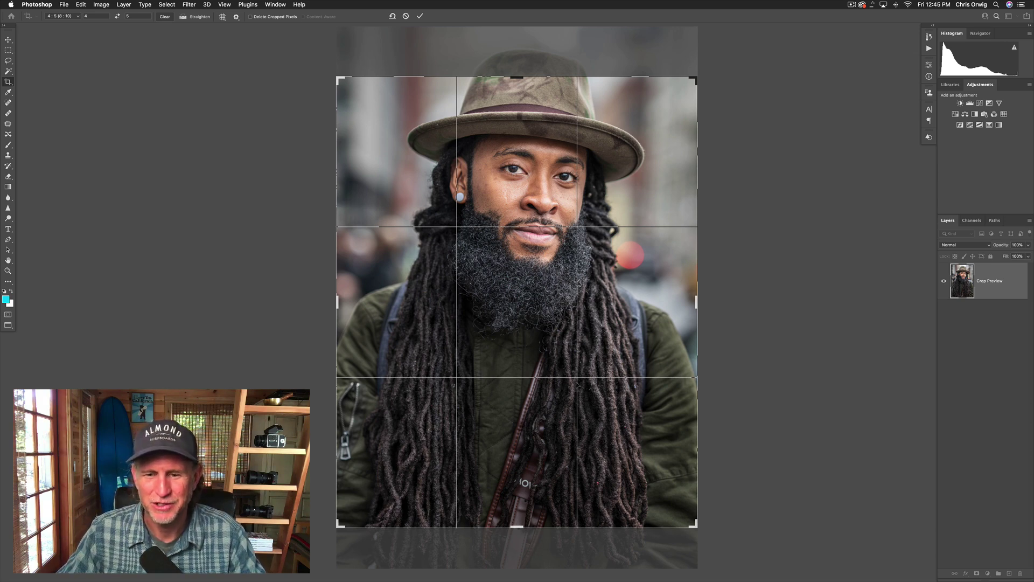
pyautogui.moveTo(695, 527); pyautogui.dragTo(693, 523)
pyautogui.moveTo(652, 488); pyautogui.dragTo(653, 486)
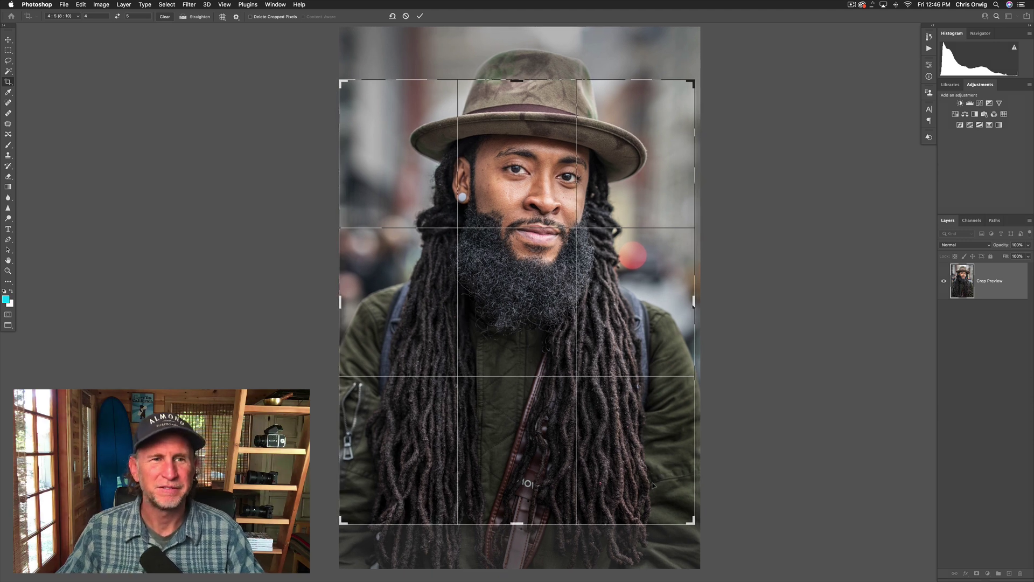
pyautogui.moveTo(653, 486); pyautogui.dragTo(653, 486)
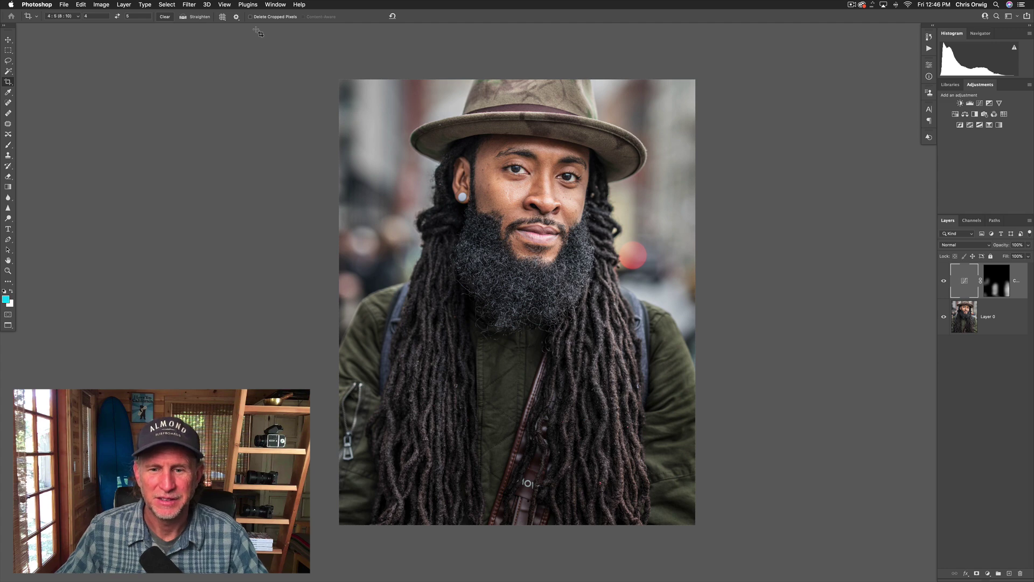
# Compare the portrait with the Curves layer off and on, then stamp the visible layers into a new layer named r1.
pyautogui.click(944, 281)
pyautogui.click(944, 281)
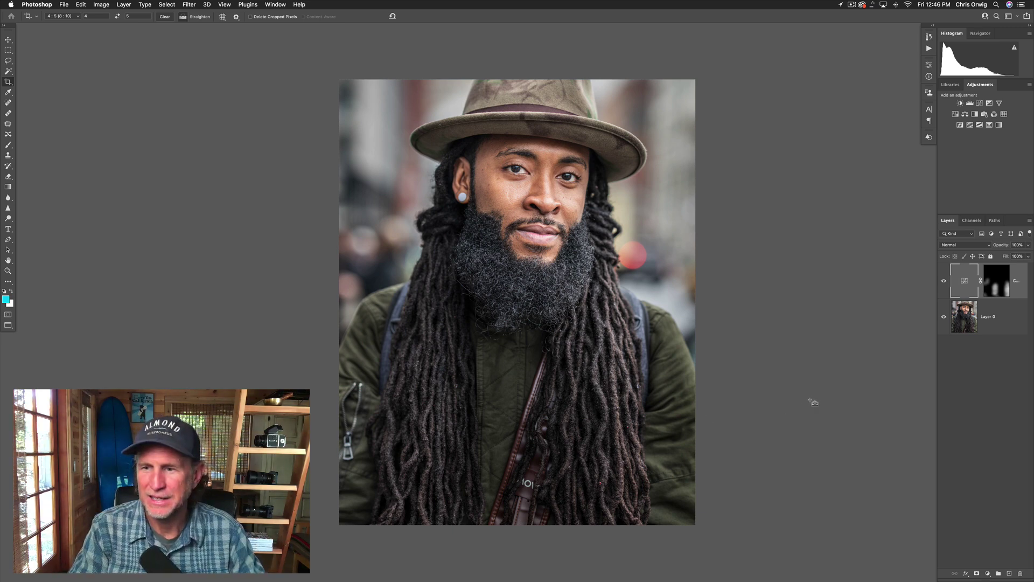
pyautogui.press('super+alt+shift+e')
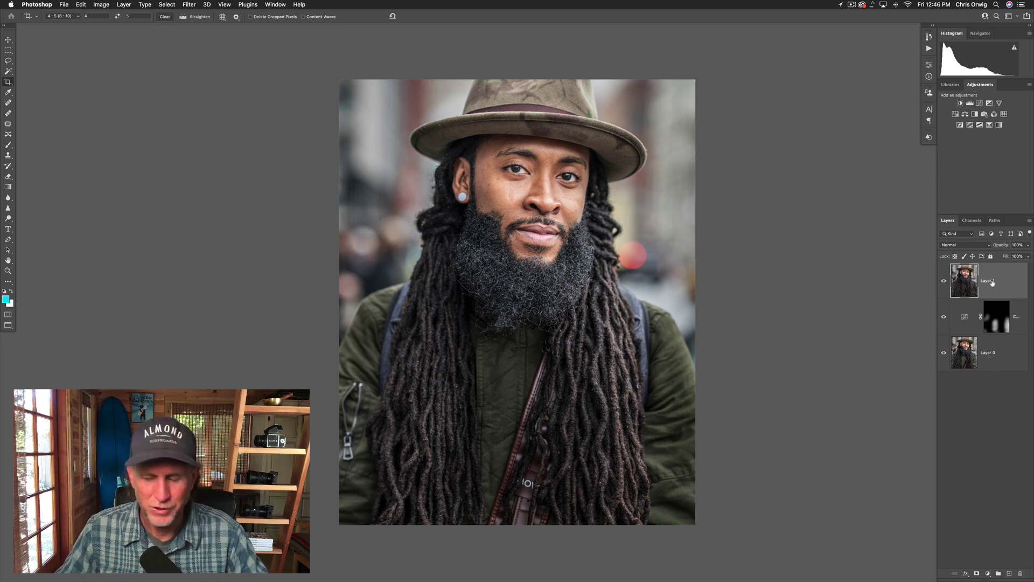
pyautogui.write('r1')
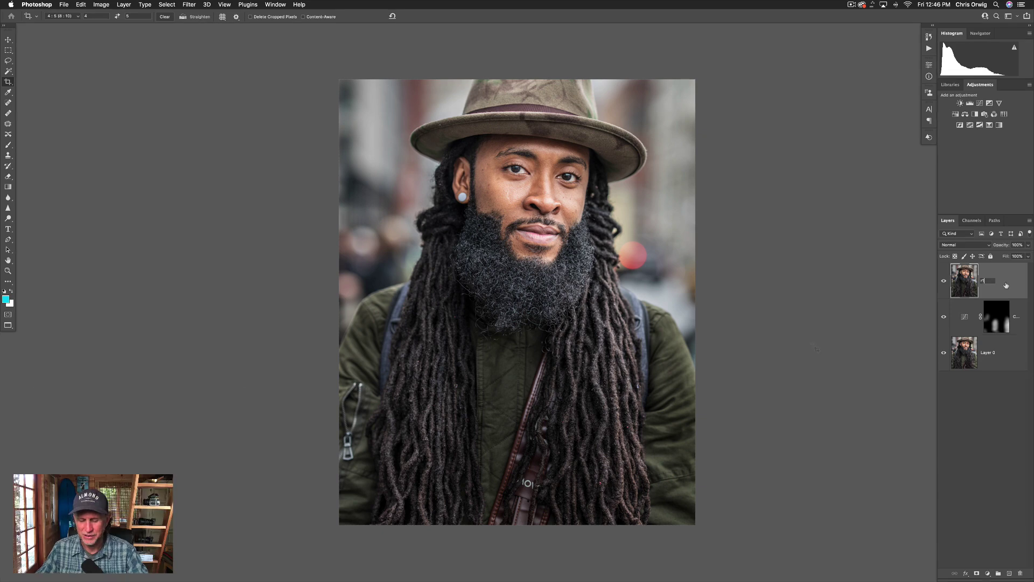
pyautogui.press('Return')
pyautogui.press('super+plus')
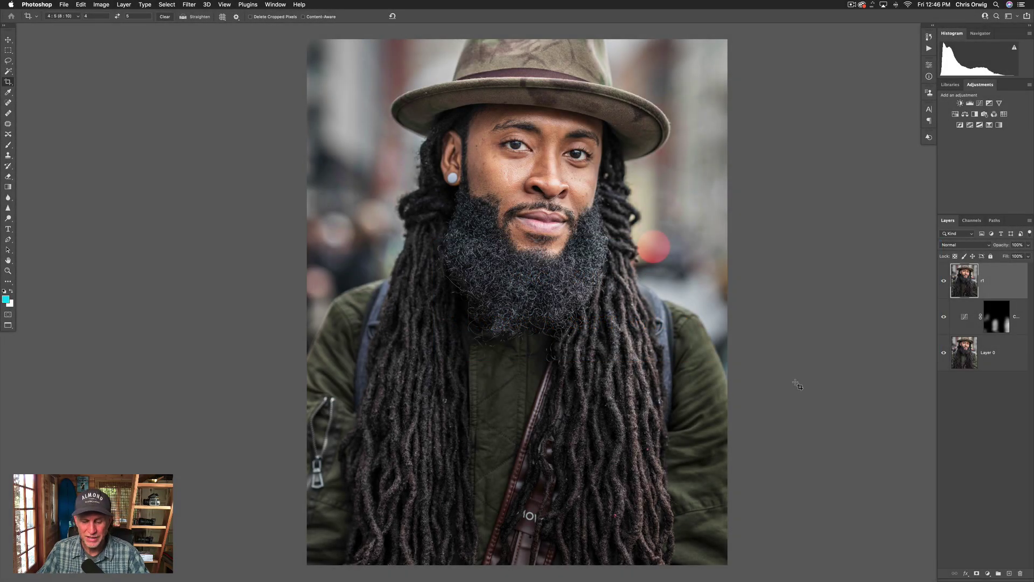
# Lasso the visible bag and strap details between the dreadlocks, adding the small bright specks in the hair and beside the strap.
pyautogui.press('super+equal')
pyautogui.press('super+equal')
pyautogui.moveTo(659, 447); pyautogui.dragTo(648, 329)
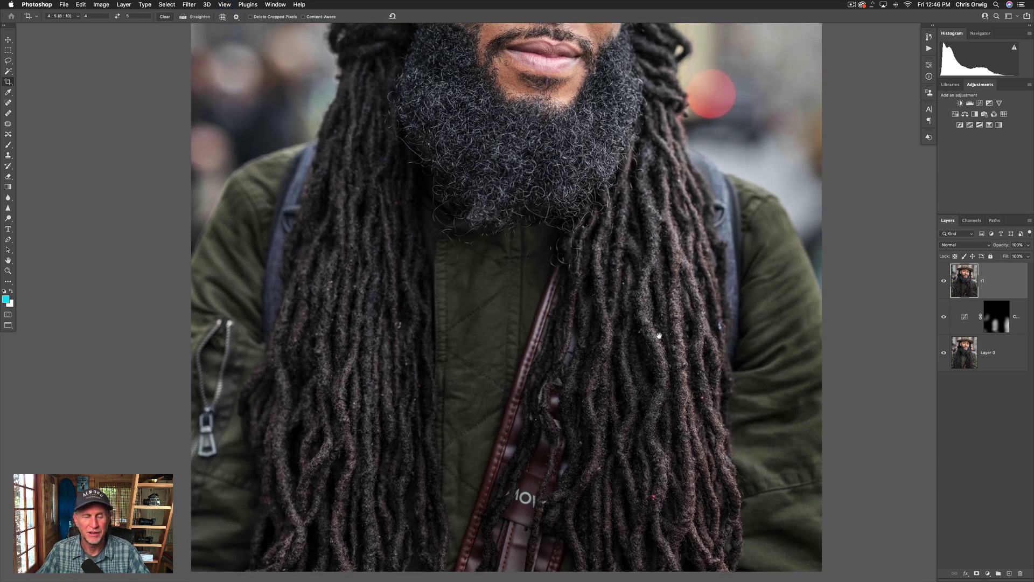
pyautogui.click(8, 61)
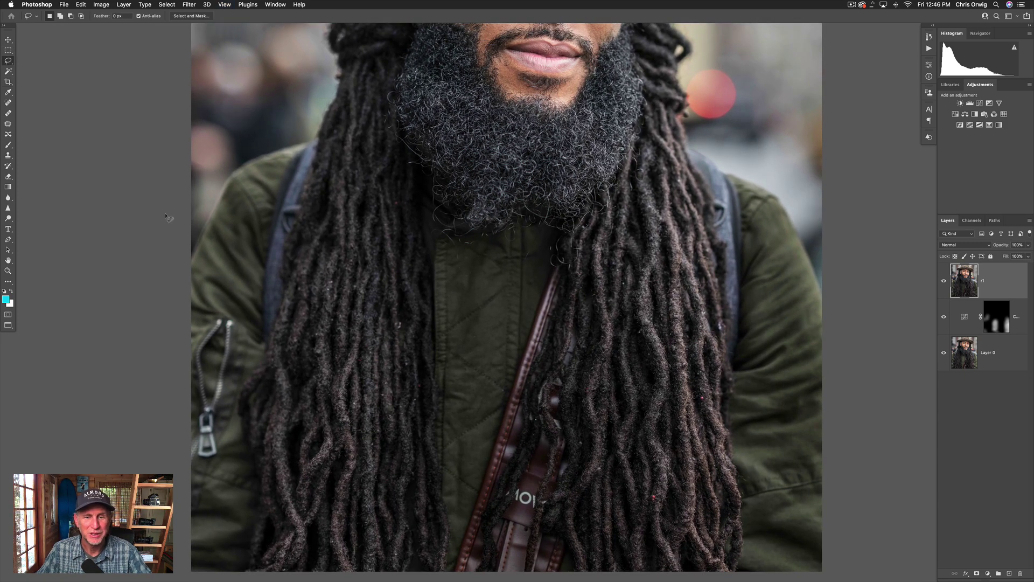
pyautogui.moveTo(564, 374)
pyautogui.mouseDown()
pyautogui.moveTo(538, 401)
pyautogui.moveTo(549, 428)
pyautogui.moveTo(565, 431)
pyautogui.moveTo(564, 375)
pyautogui.mouseUp()
pyautogui.moveTo(544, 415); pyautogui.dragTo(490, 574)
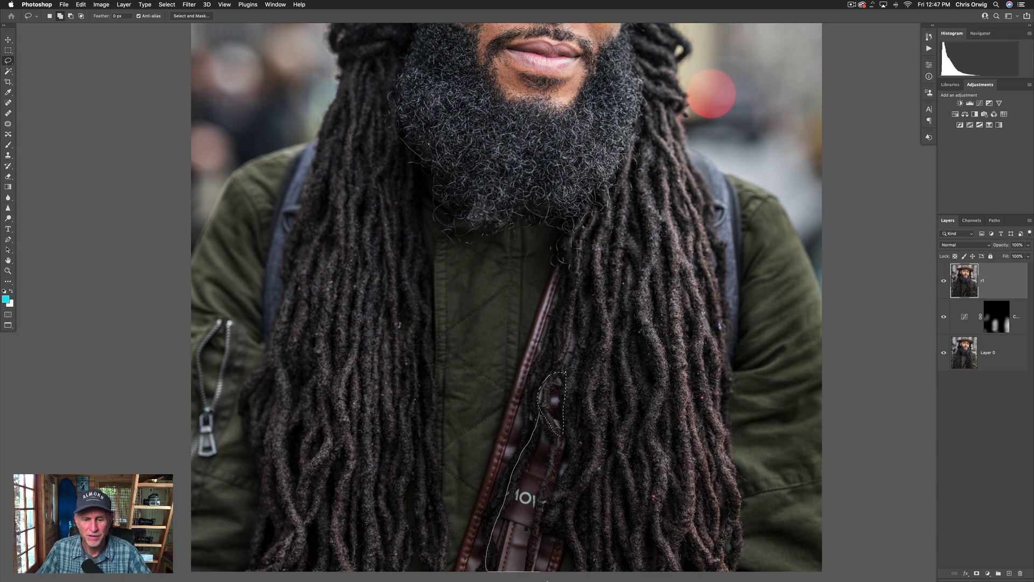
pyautogui.moveTo(565, 578)
pyautogui.mouseDown()
pyautogui.moveTo(575, 458)
pyautogui.moveTo(564, 426)
pyautogui.mouseUp()
pyautogui.moveTo(516, 448)
pyautogui.mouseDown()
pyautogui.moveTo(505, 447)
pyautogui.moveTo(504, 460)
pyautogui.moveTo(521, 452)
pyautogui.mouseUp()
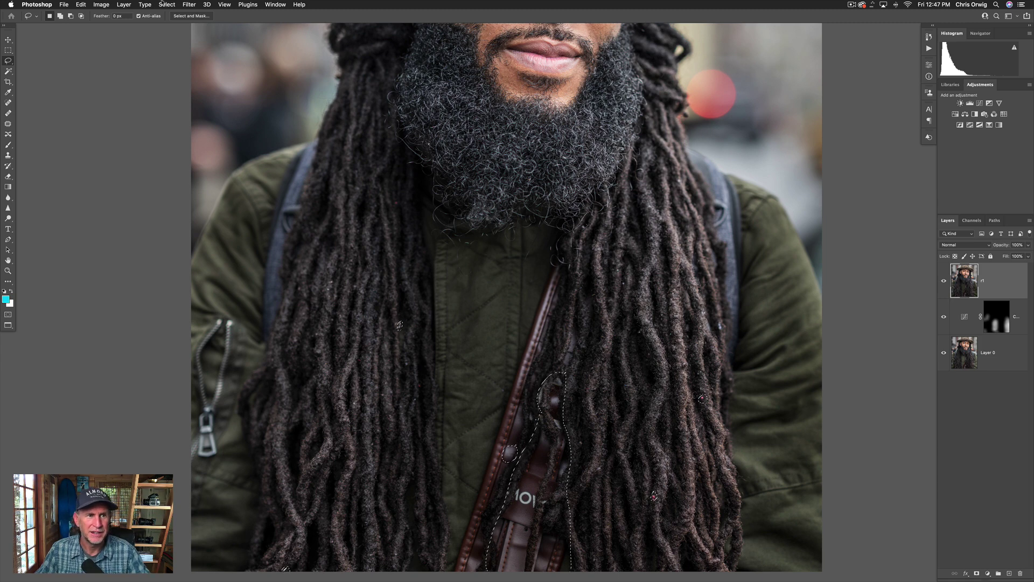
# Open Content-Aware Fill for the selected areas and bring the filled hair into view in an enlarged preview.
pyautogui.click(82, 4)
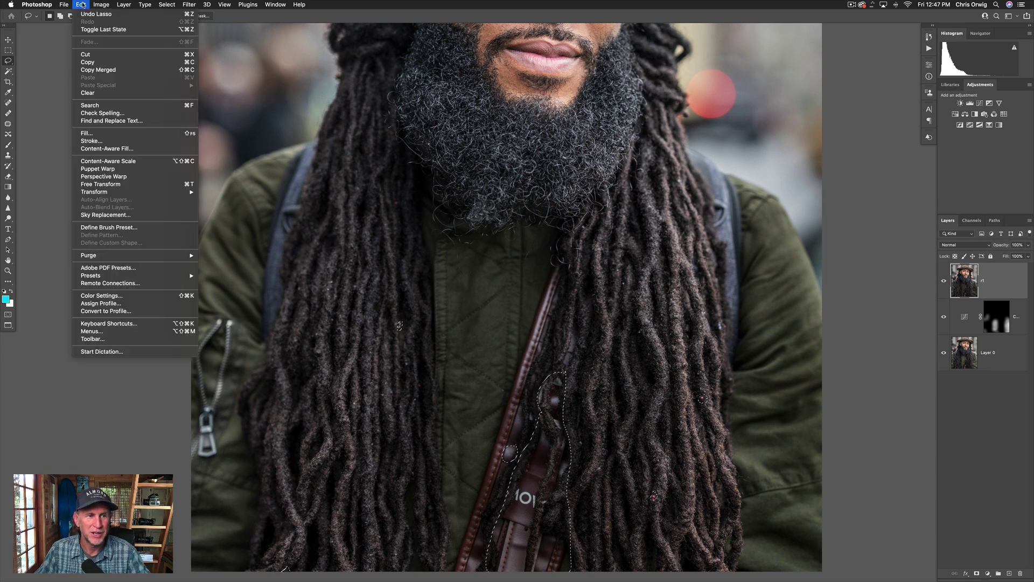
pyautogui.click(99, 148)
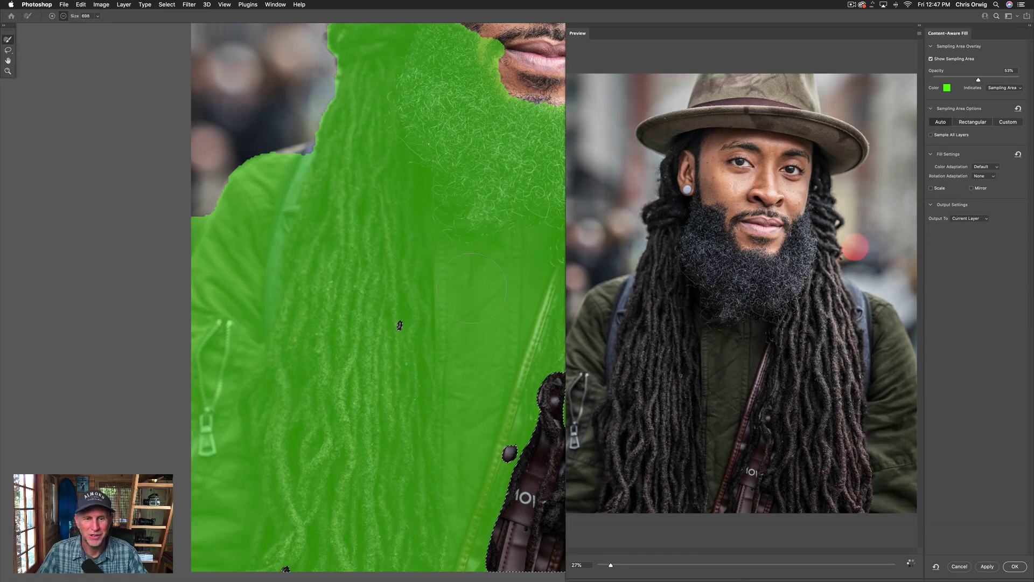
pyautogui.moveTo(471, 288); pyautogui.dragTo(300, 289)
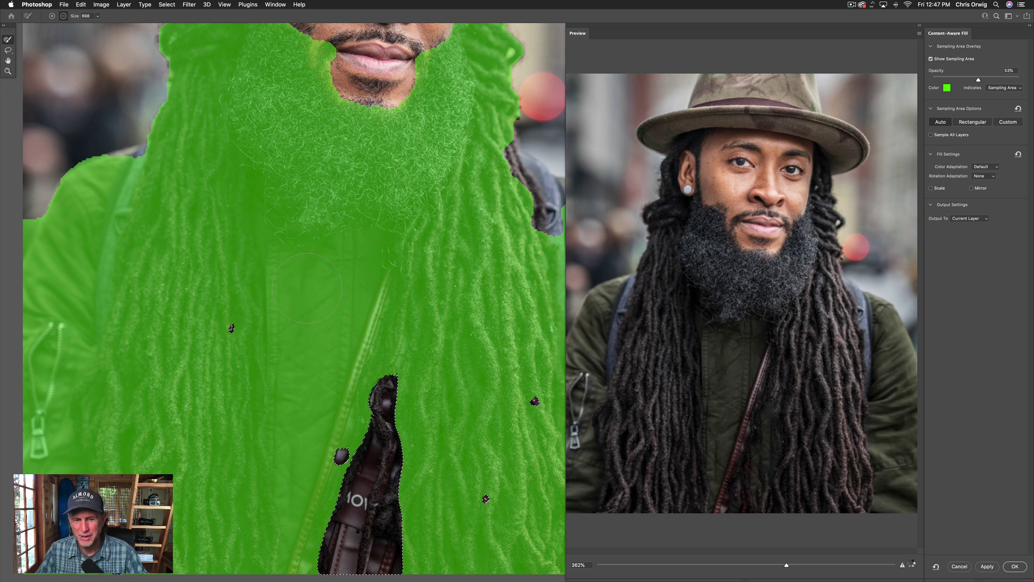
pyautogui.moveTo(786, 565); pyautogui.dragTo(818, 565)
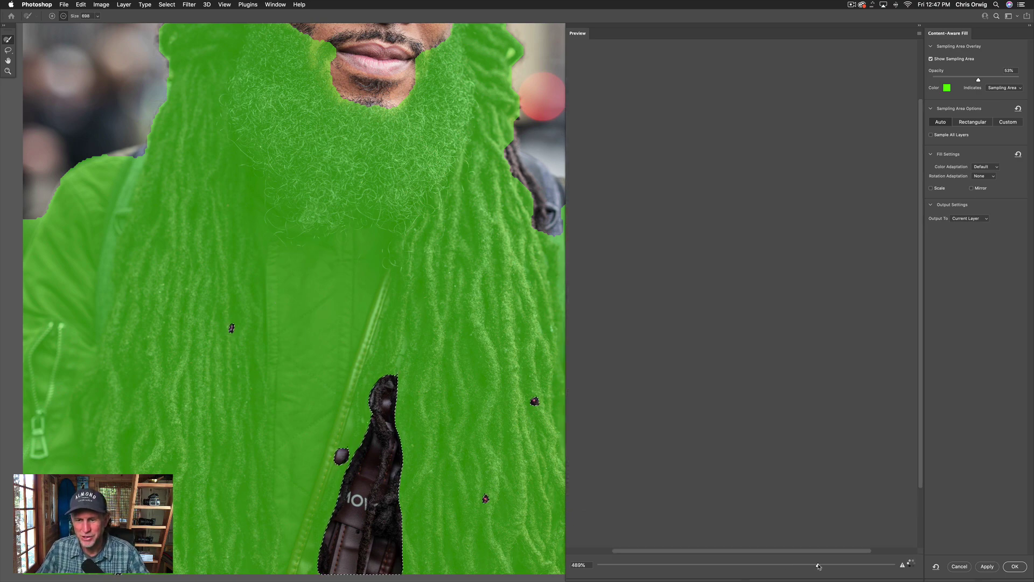
pyautogui.moveTo(921, 437); pyautogui.dragTo(923, 496)
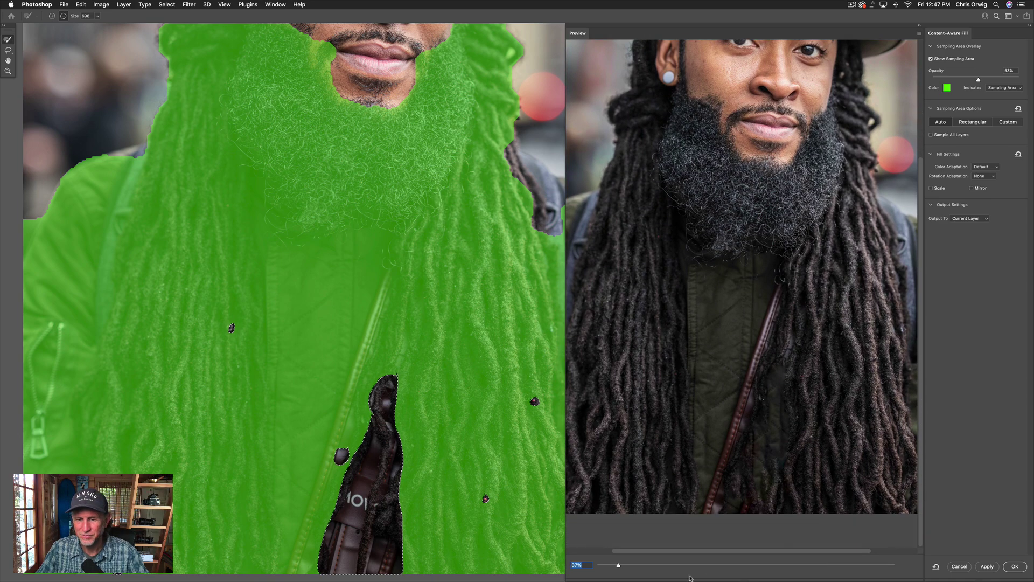
pyautogui.moveTo(619, 566); pyautogui.dragTo(621, 566)
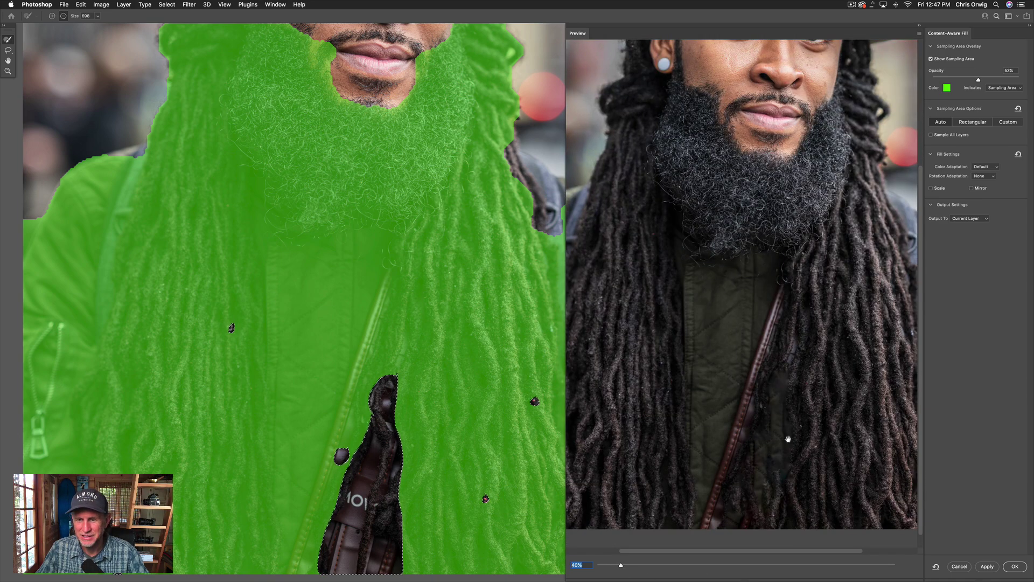
pyautogui.scroll(-3, 840, 384)
pyautogui.scroll(2, 841, 385)
pyautogui.moveTo(799, 550); pyautogui.dragTo(823, 549)
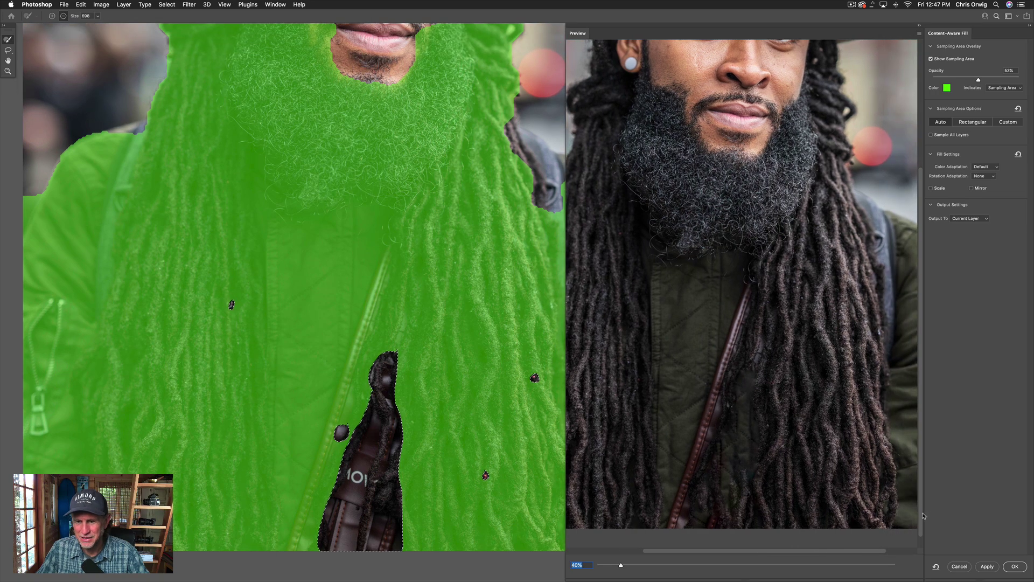
pyautogui.scroll(-2, 923, 513)
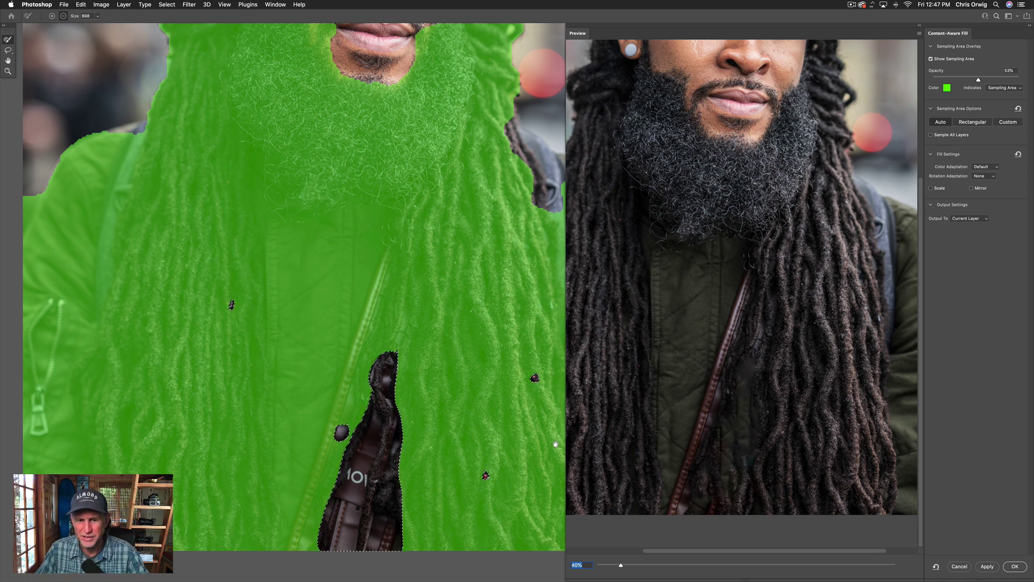
pyautogui.moveTo(478, 426); pyautogui.dragTo(400, 426)
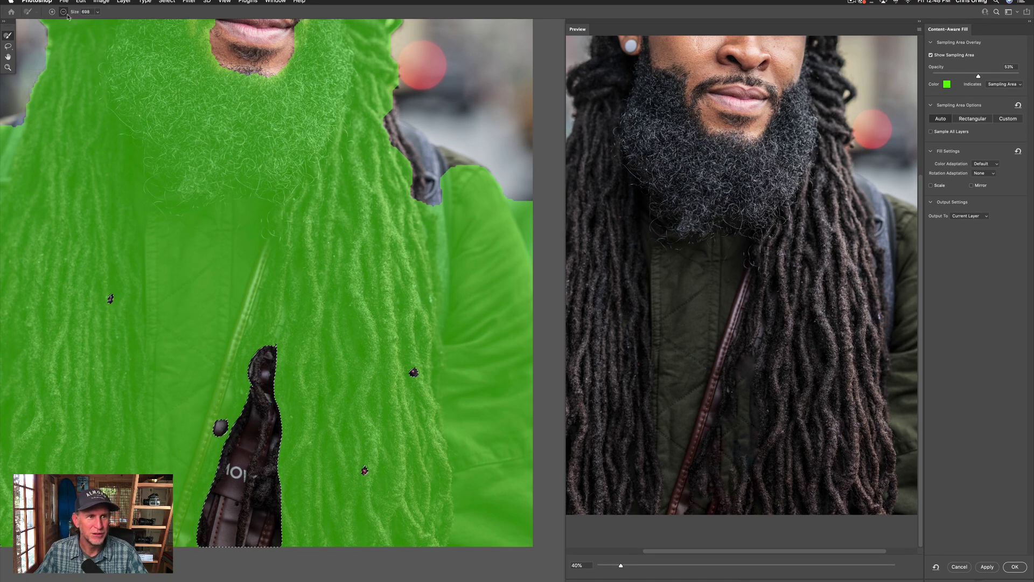
# Exclude the jacket's centre and the leather strap from the sampling area with a brush of size 401, then apply the fill and deselect.
pyautogui.click(98, 12)
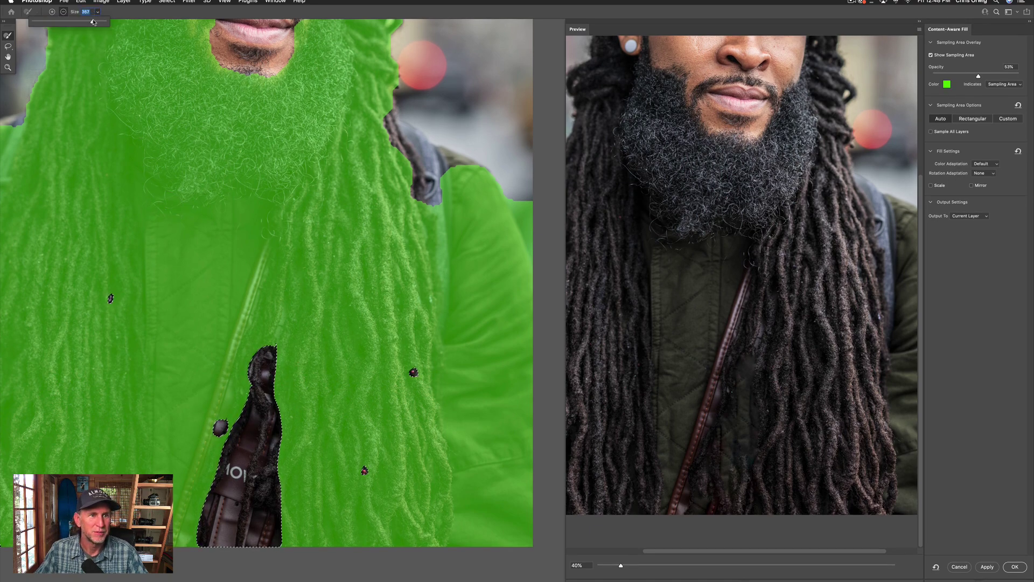
pyautogui.moveTo(94, 22); pyautogui.dragTo(97, 22)
pyautogui.moveTo(161, 204)
pyautogui.mouseDown()
pyautogui.moveTo(155, 431)
pyautogui.moveTo(177, 471)
pyautogui.moveTo(257, 237)
pyautogui.moveTo(167, 369)
pyautogui.moveTo(175, 398)
pyautogui.moveTo(201, 303)
pyautogui.moveTo(245, 222)
pyautogui.moveTo(181, 219)
pyautogui.moveTo(186, 307)
pyautogui.moveTo(194, 263)
pyautogui.moveTo(182, 303)
pyautogui.mouseUp()
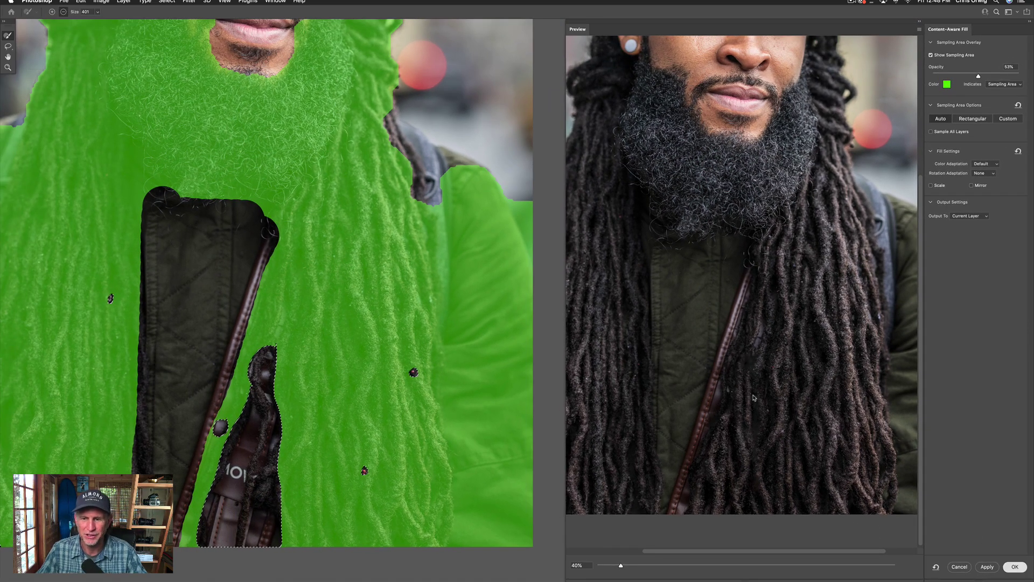
pyautogui.press('Return')
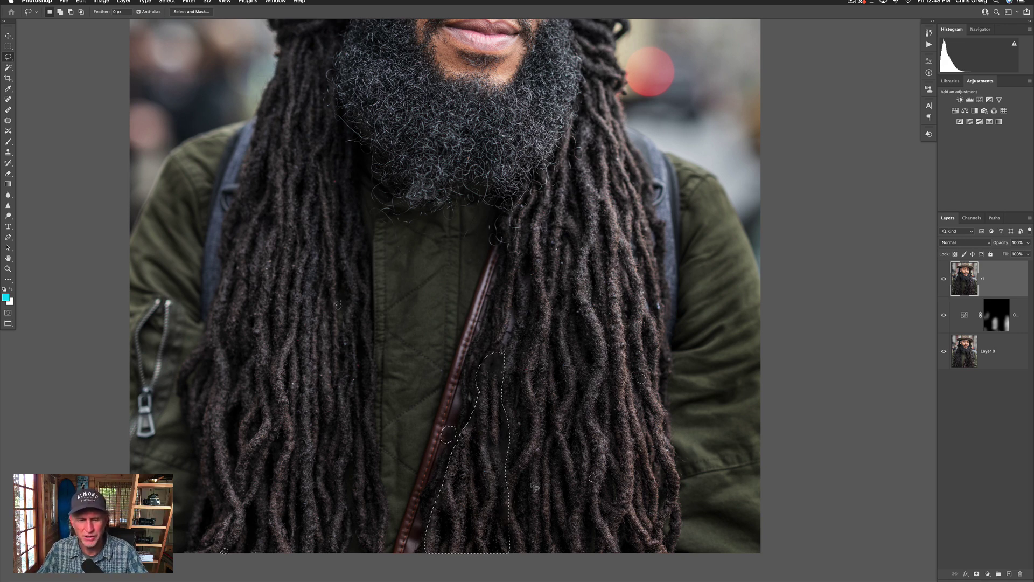
pyautogui.click(166, 2)
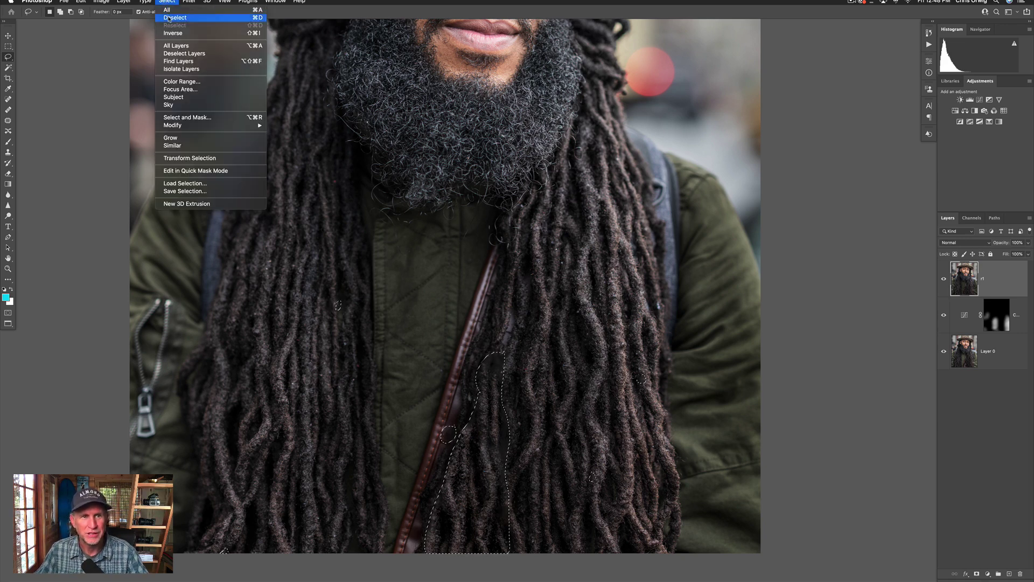
pyautogui.click(175, 17)
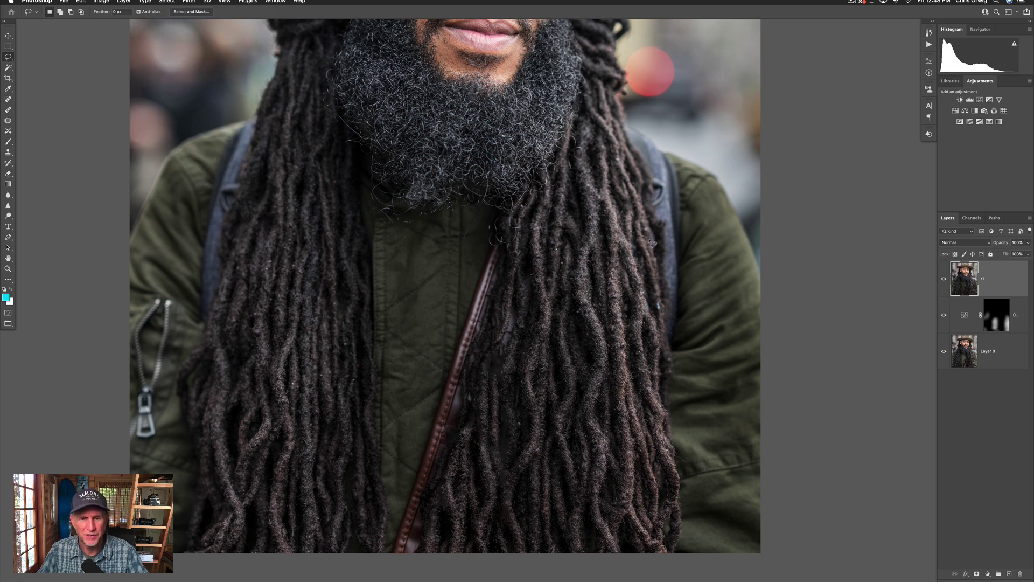
# Compare the portrait with the r1 layer off and on, both close up and at full view.
pyautogui.click(944, 279)
pyautogui.click(943, 279)
pyautogui.press('super+minus')
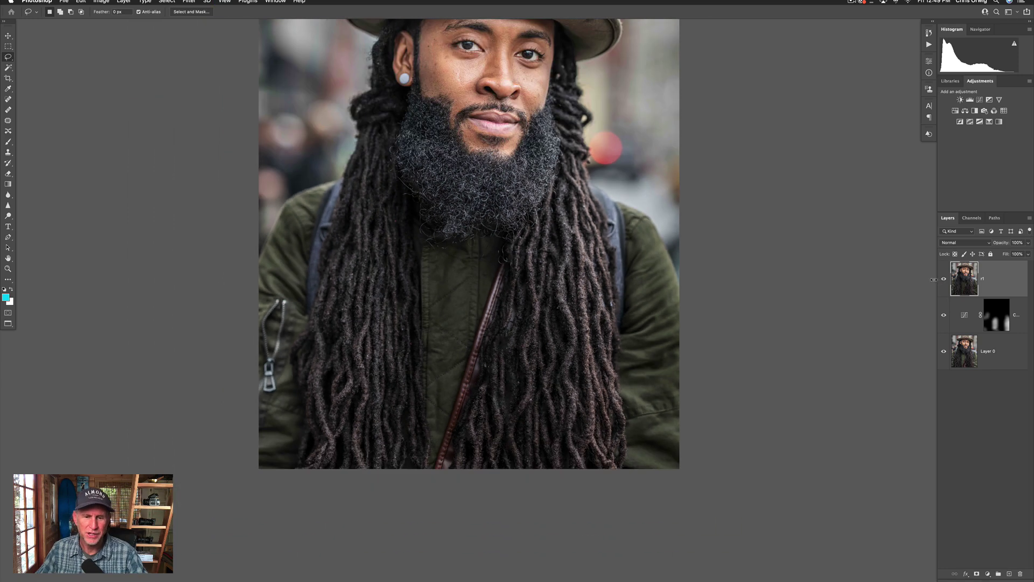
pyautogui.moveTo(632, 309); pyautogui.dragTo(632, 355)
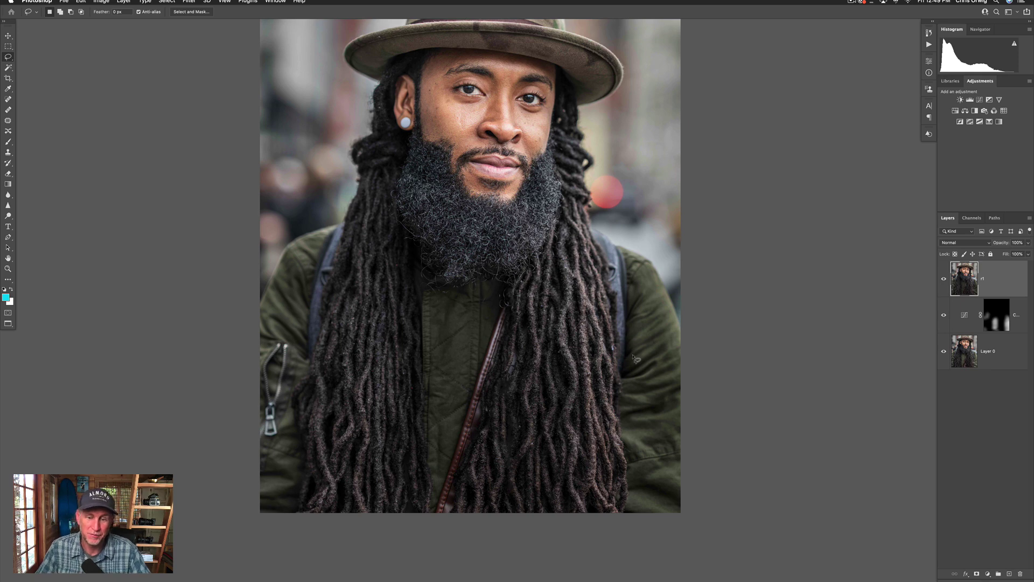
pyautogui.moveTo(639, 282); pyautogui.dragTo(681, 255)
pyautogui.press('super+plus')
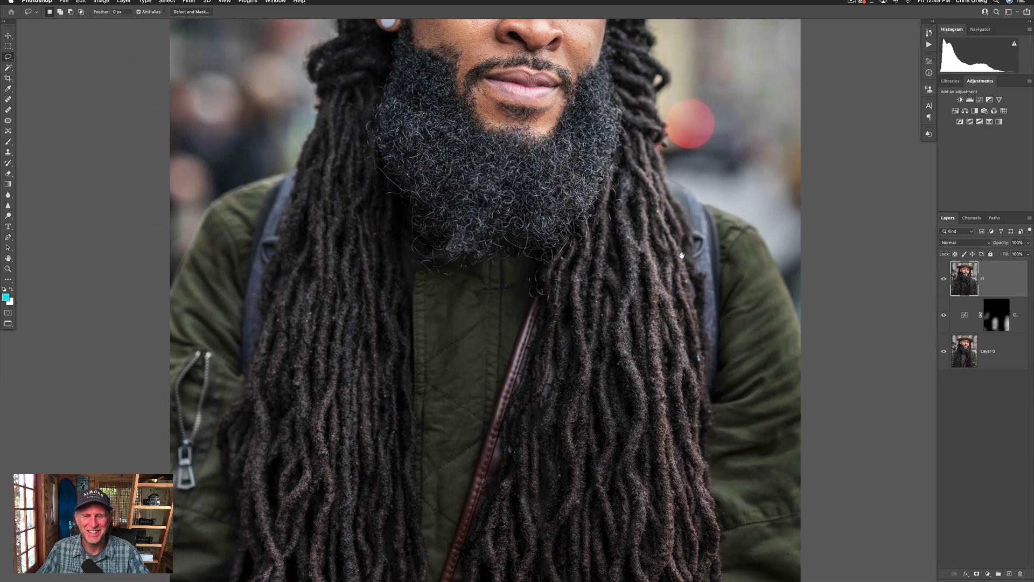
pyautogui.moveTo(586, 466); pyautogui.dragTo(604, 415)
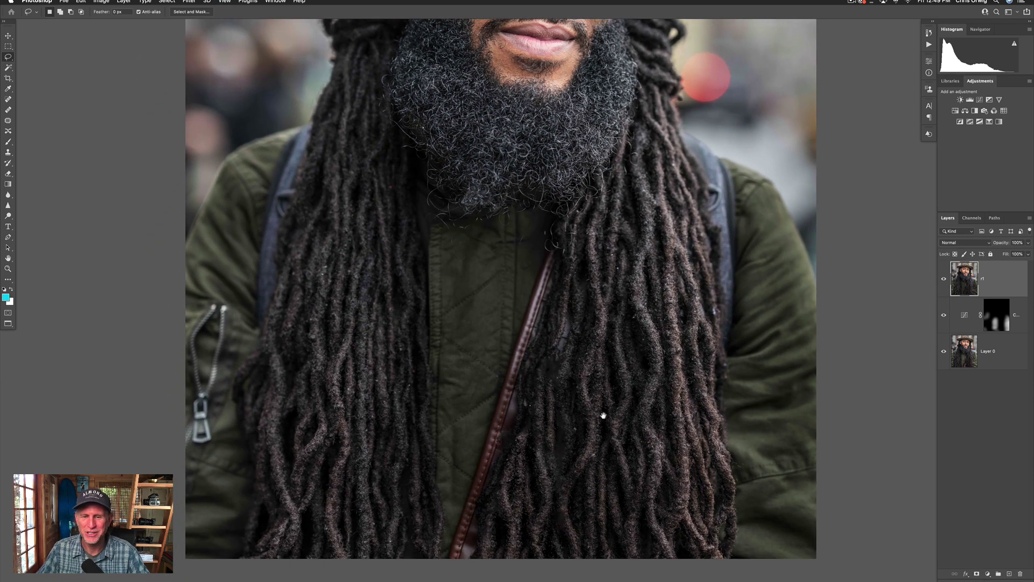
pyautogui.click(943, 279)
pyautogui.click(944, 278)
pyautogui.press('super+0')
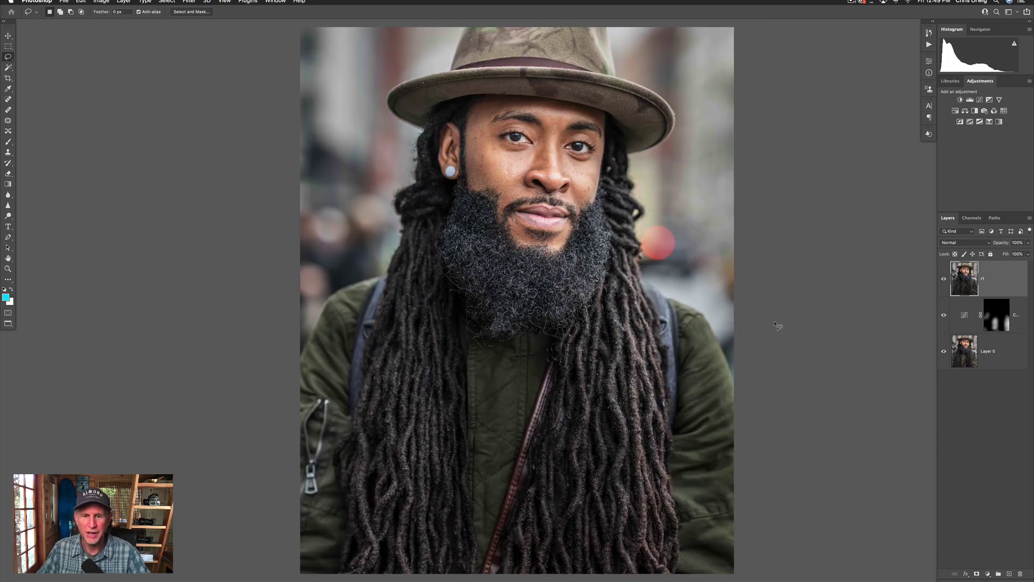
pyautogui.click(944, 278)
pyautogui.click(944, 279)
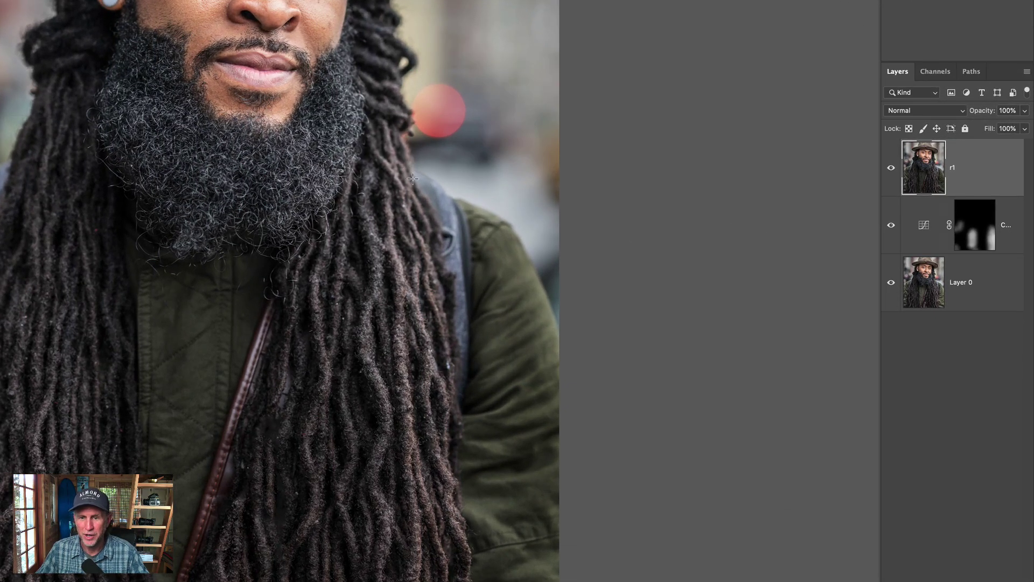
# Copy a rectangular area of the right sleeve and outer dreadlocks to a new layer and hide the other layers.
pyautogui.moveTo(405, 169); pyautogui.dragTo(586, 581)
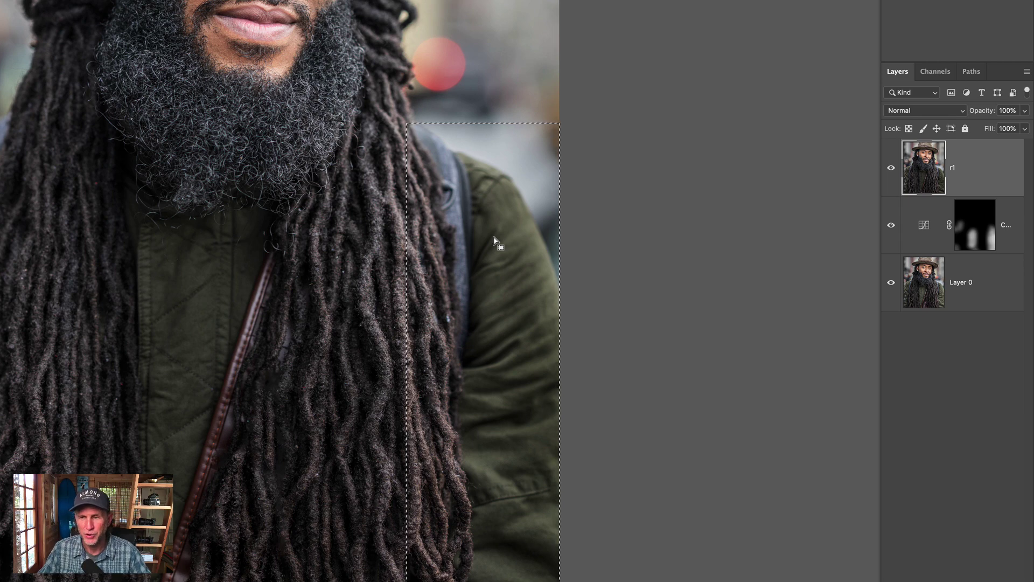
pyautogui.hotkey('ctrl', 'j')
pyautogui.moveTo(887, 232); pyautogui.dragTo(893, 339)
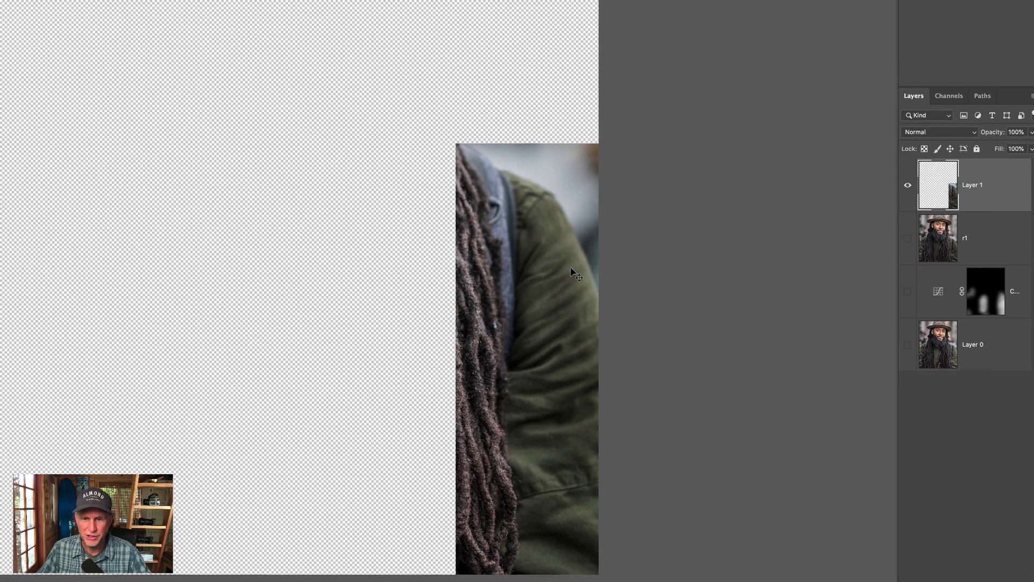
# Move the copied sleeve piece to the image's left edge and flip it horizontally.
pyautogui.moveTo(571, 269); pyautogui.dragTo(34, 272)
pyautogui.moveTo(266, 302); pyautogui.dragTo(269, 300)
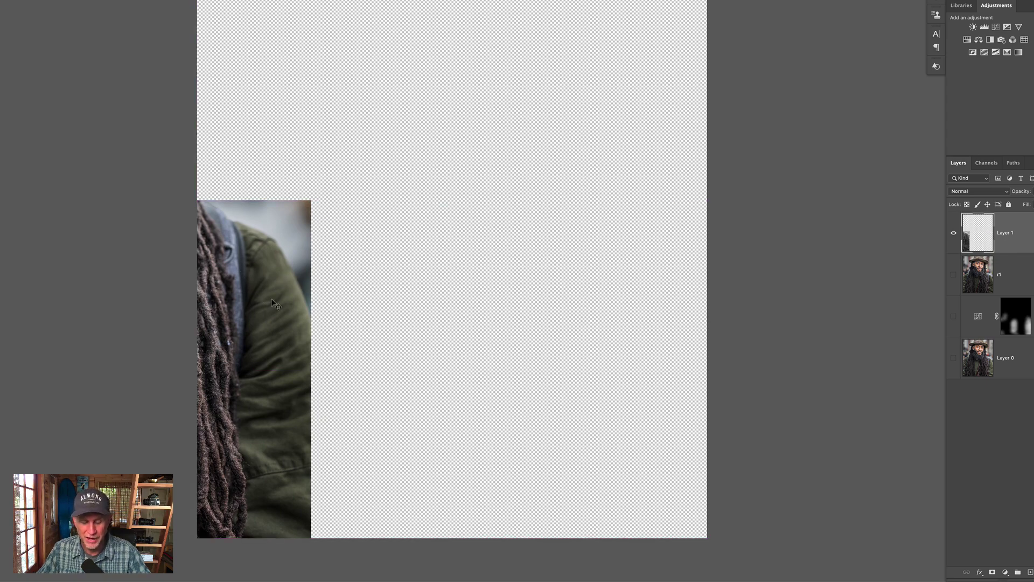
pyautogui.hotkey('ctrl', 't')
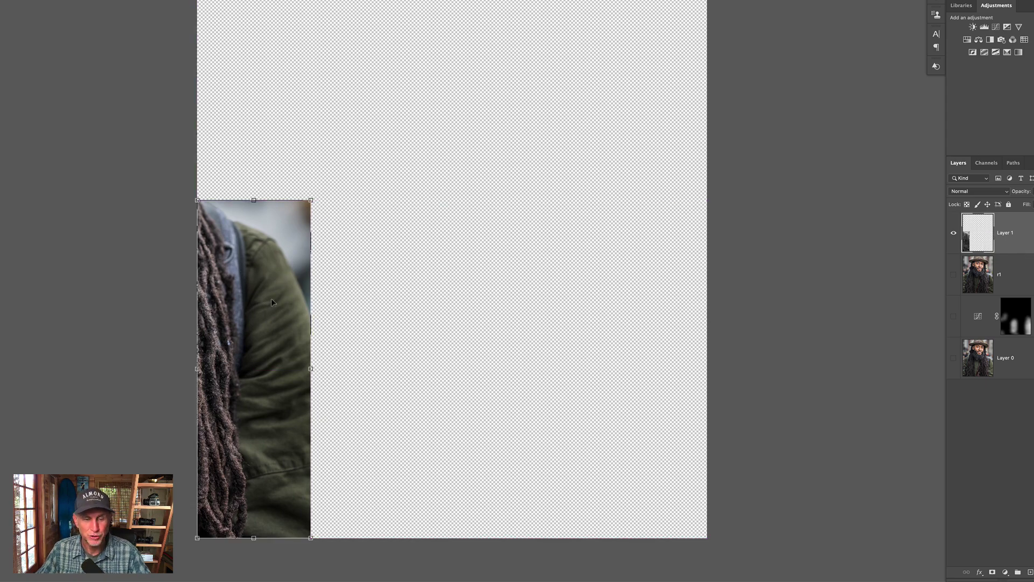
pyautogui.rightClick(272, 302)
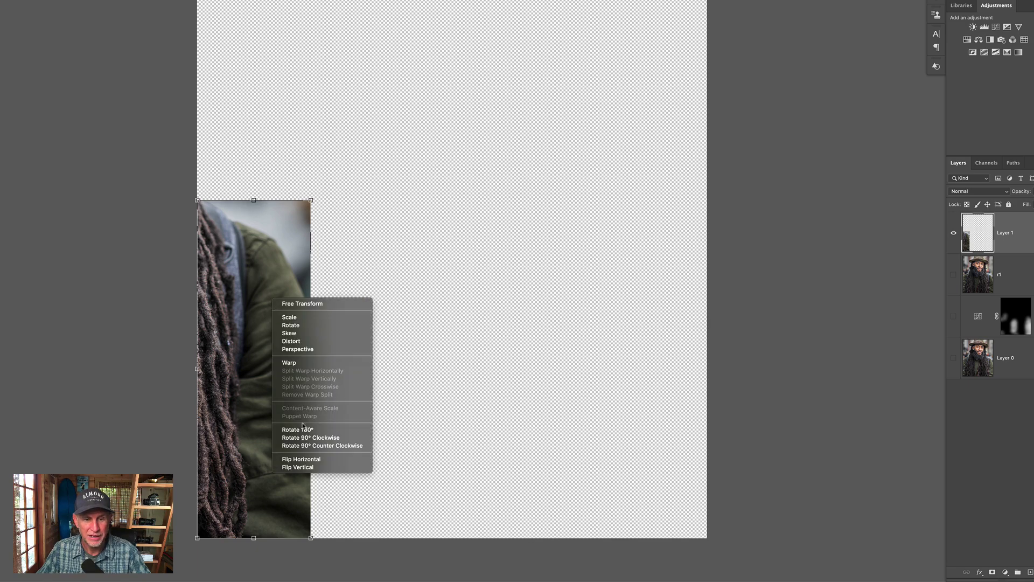
pyautogui.click(319, 460)
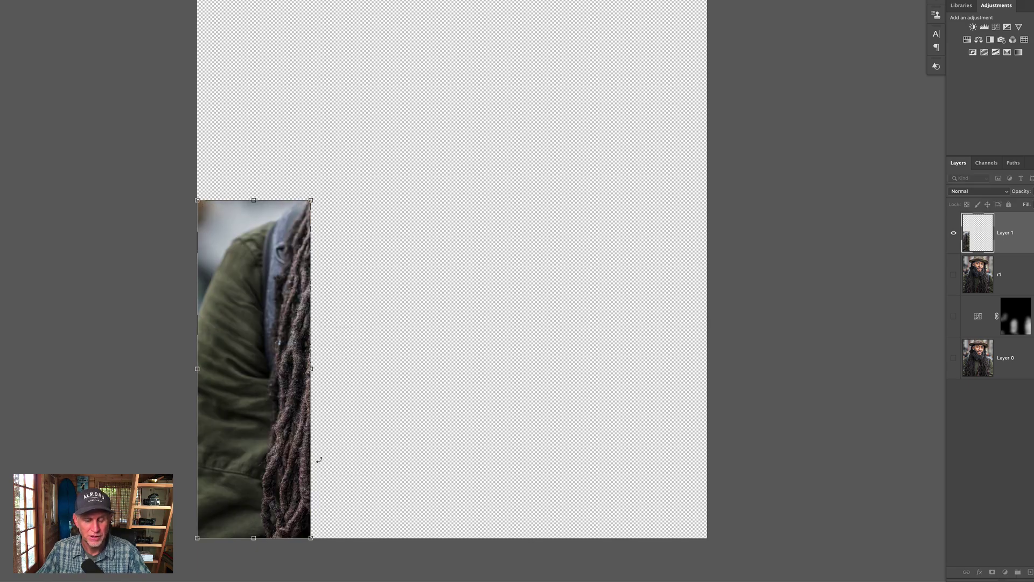
pyautogui.press('Return')
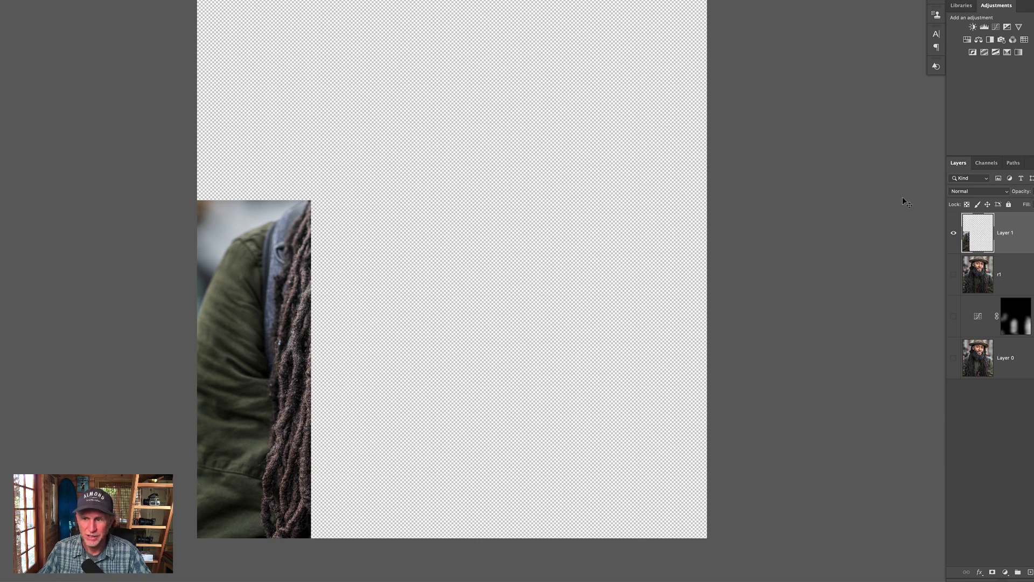
# Delete the copied sleeve layer and show the r1, Curves and Layer 0 layers again.
pyautogui.press('Delete')
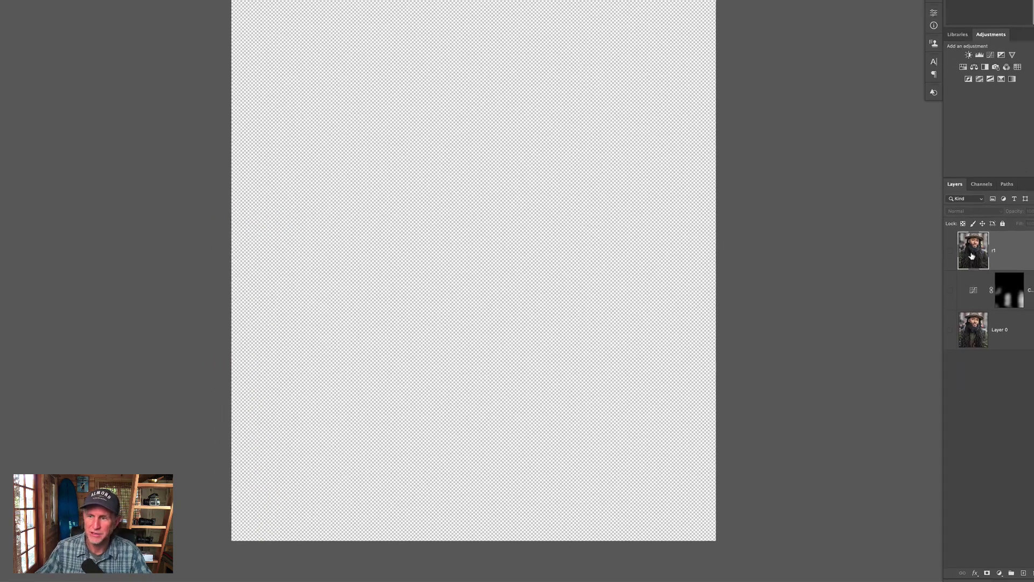
pyautogui.moveTo(954, 235); pyautogui.dragTo(955, 319)
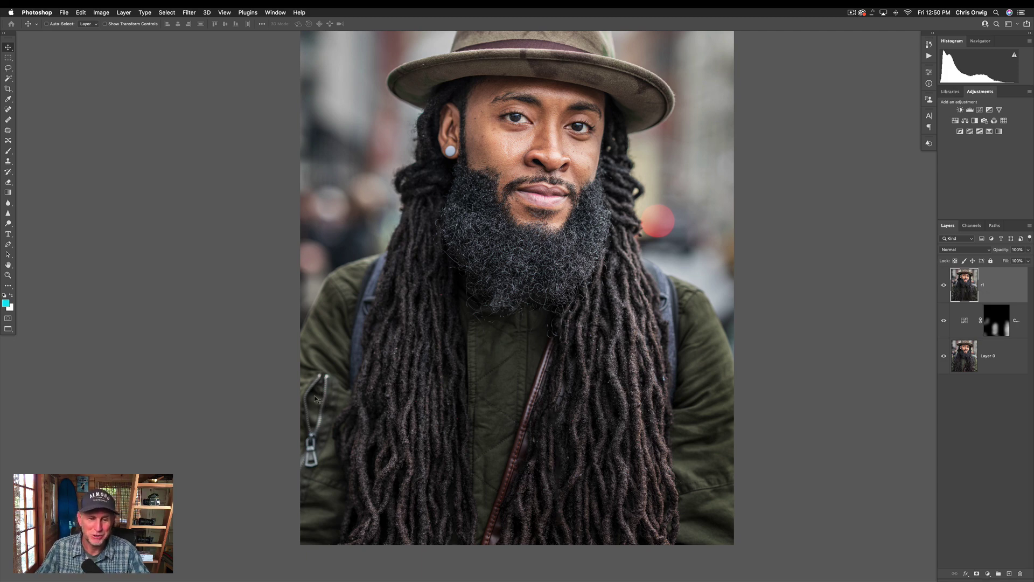
# Copy the right sleeve and outer dreadlocks to a new layer, move the piece toward the image's left side, and hide the other layers.
pyautogui.click(9, 58)
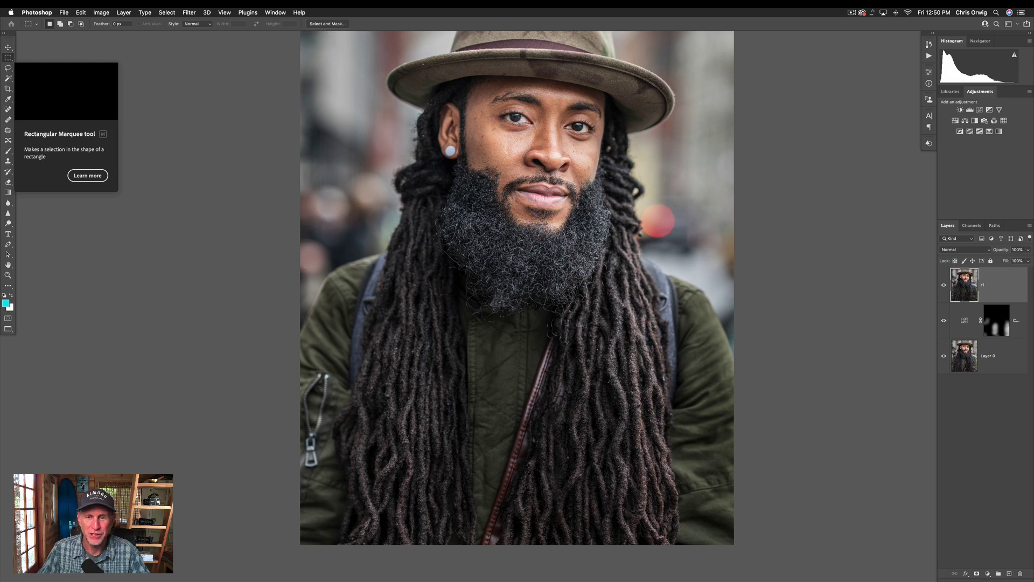
pyautogui.moveTo(633, 249); pyautogui.dragTo(781, 547)
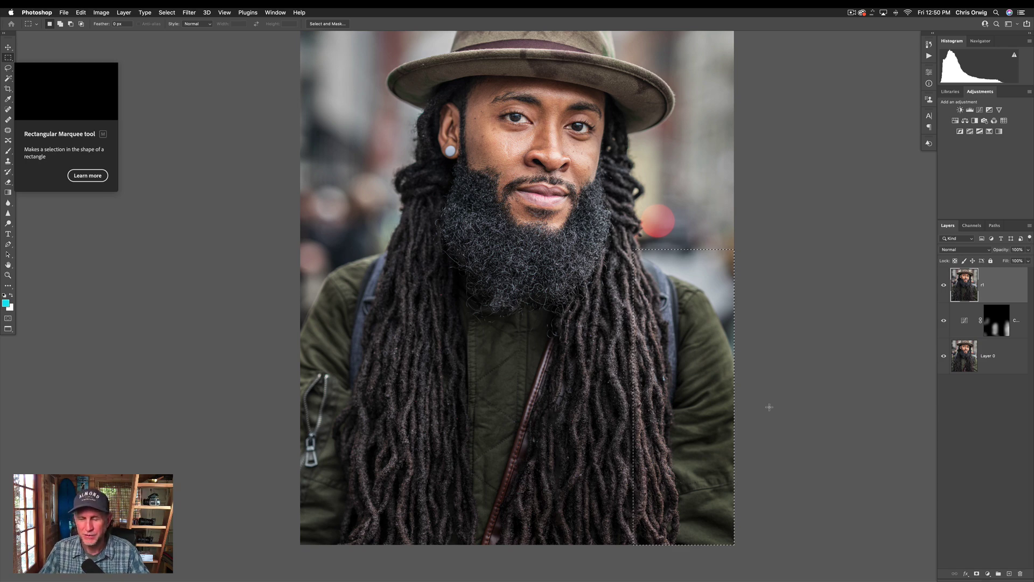
pyautogui.press('super+j')
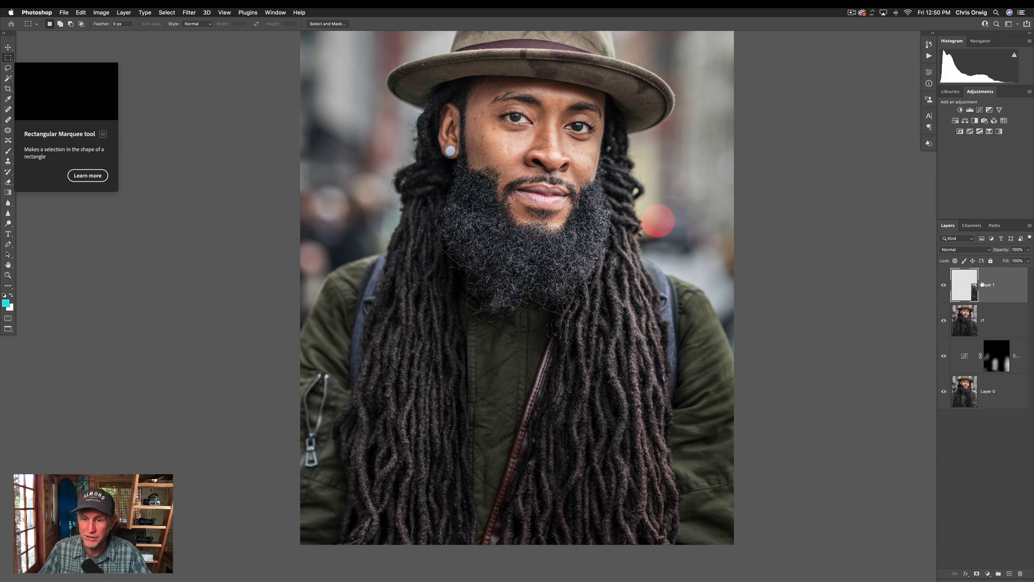
pyautogui.press('v')
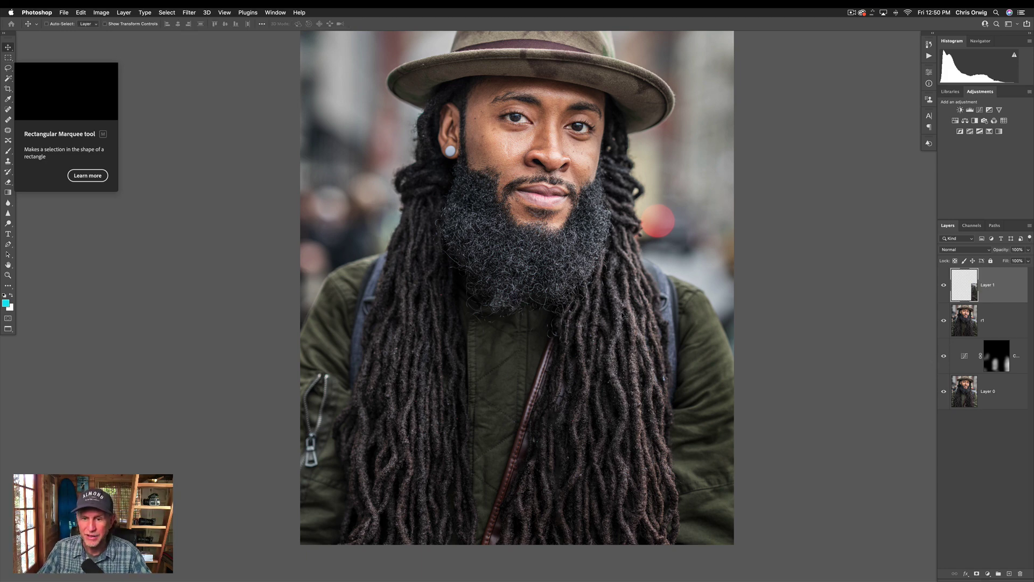
pyautogui.moveTo(713, 343); pyautogui.dragTo(428, 217)
pyautogui.moveTo(944, 322); pyautogui.dragTo(943, 391)
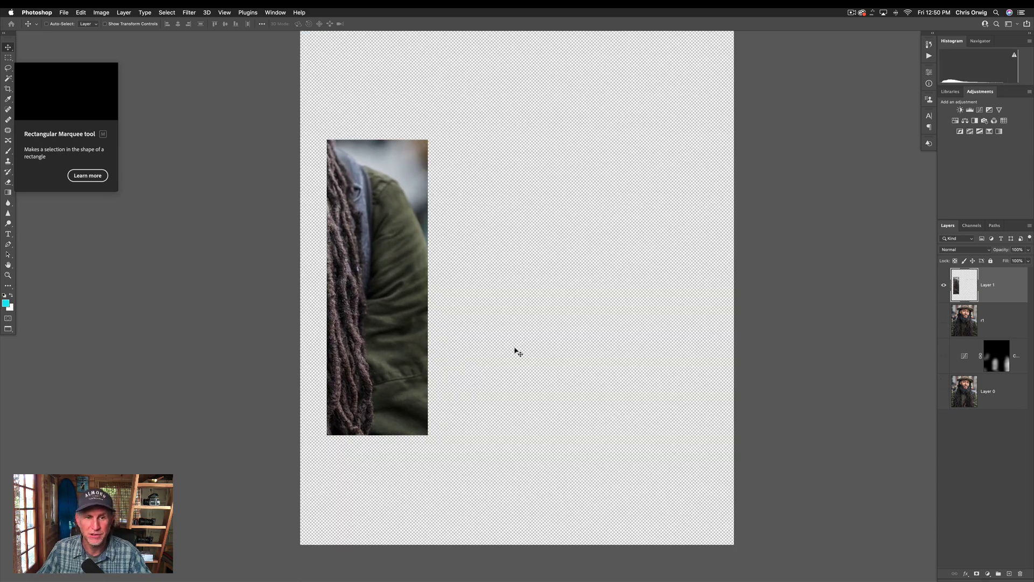
# Flip the copied sleeve piece horizontally and show the r1, Curves and Layer 0 layers again.
pyautogui.press('super+t')
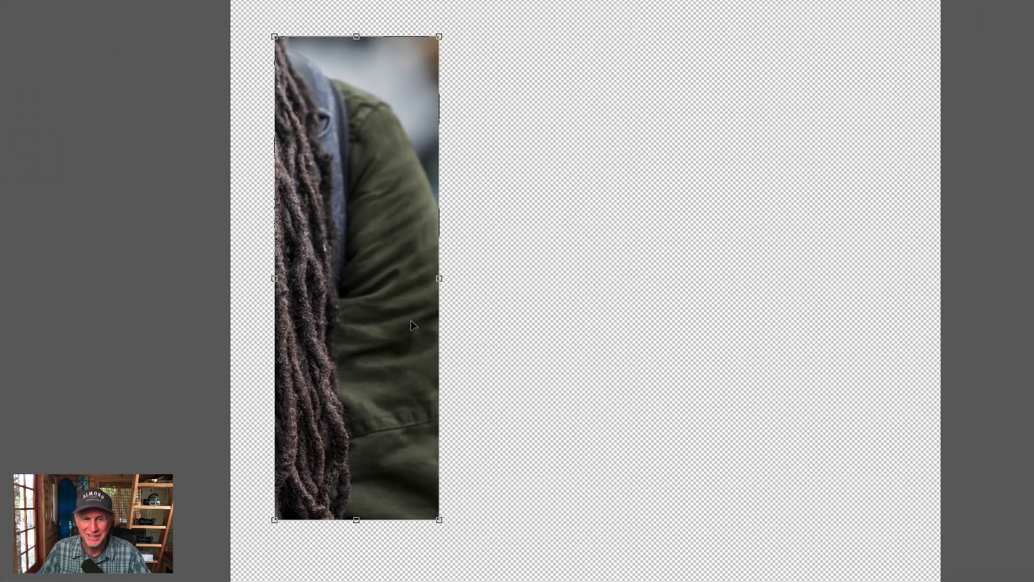
pyautogui.rightClick(410, 313)
pyautogui.click(467, 543)
pyautogui.press('Return')
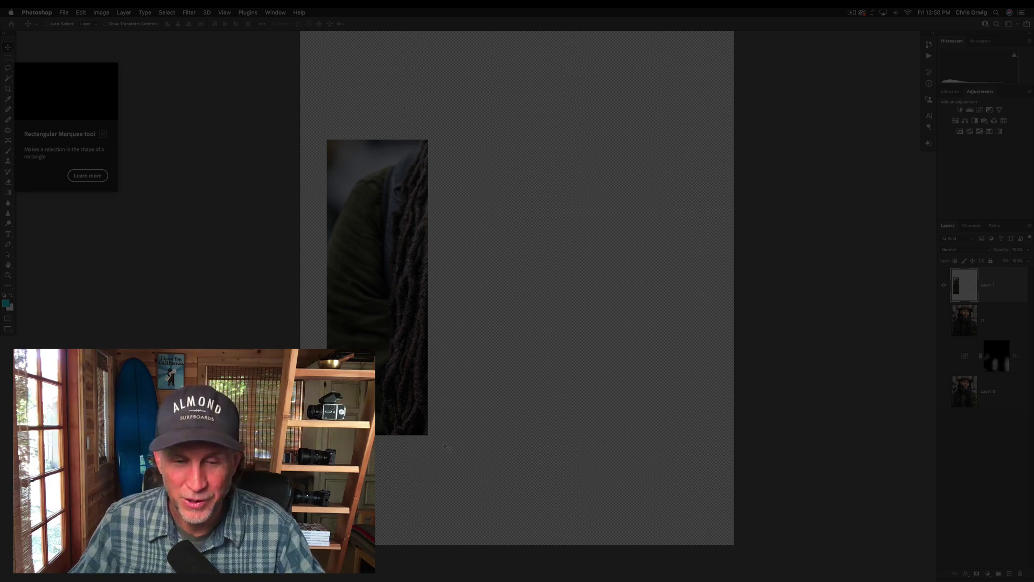
pyautogui.moveTo(945, 321); pyautogui.dragTo(943, 391)
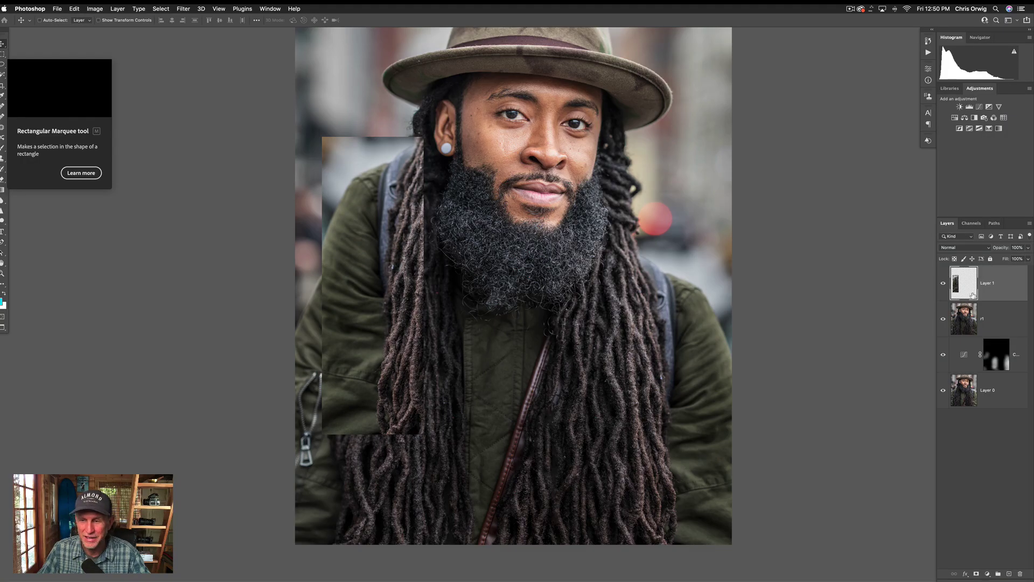
# Align the flipped sleeve piece over the zippered sleeve with its layer opacity lowered to 61%, and restore the opacity to 100%.
pyautogui.moveTo(349, 280); pyautogui.dragTo(313, 374)
pyautogui.click(1027, 248)
pyautogui.moveTo(1011, 259); pyautogui.dragTo(1010, 260)
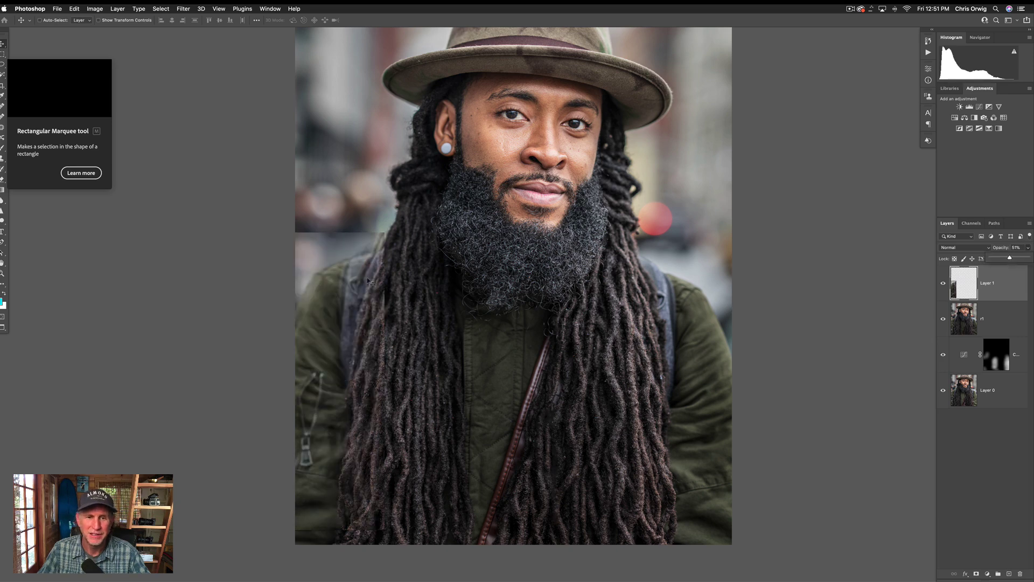
pyautogui.moveTo(327, 294)
pyautogui.mouseDown()
pyautogui.moveTo(330, 302)
pyautogui.moveTo(333, 292)
pyautogui.mouseUp()
pyautogui.click(1028, 248)
pyautogui.moveTo(1011, 258); pyautogui.dragTo(1030, 258)
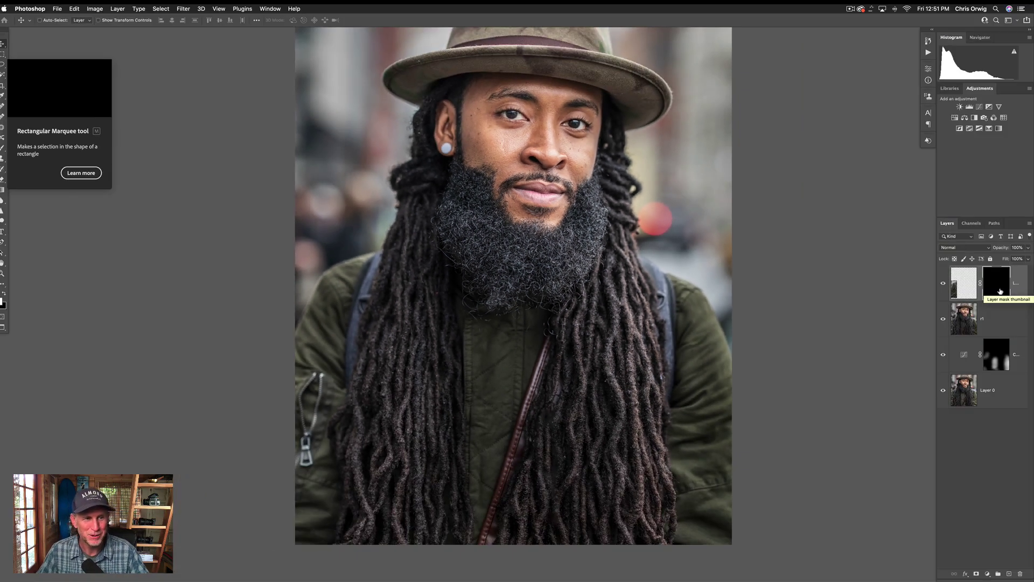
# Paint white over the zipper on the copied sleeve layer's black mask, using a soft 380 px brush at 53% opacity.
pyautogui.click(3, 148)
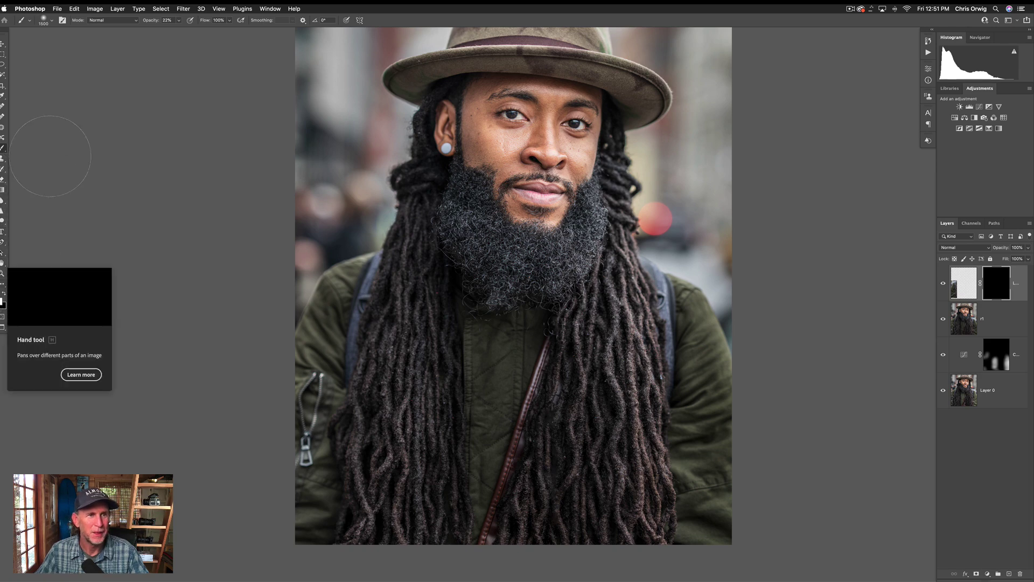
pyautogui.click(179, 24)
pyautogui.moveTo(178, 29); pyautogui.dragTo(190, 30)
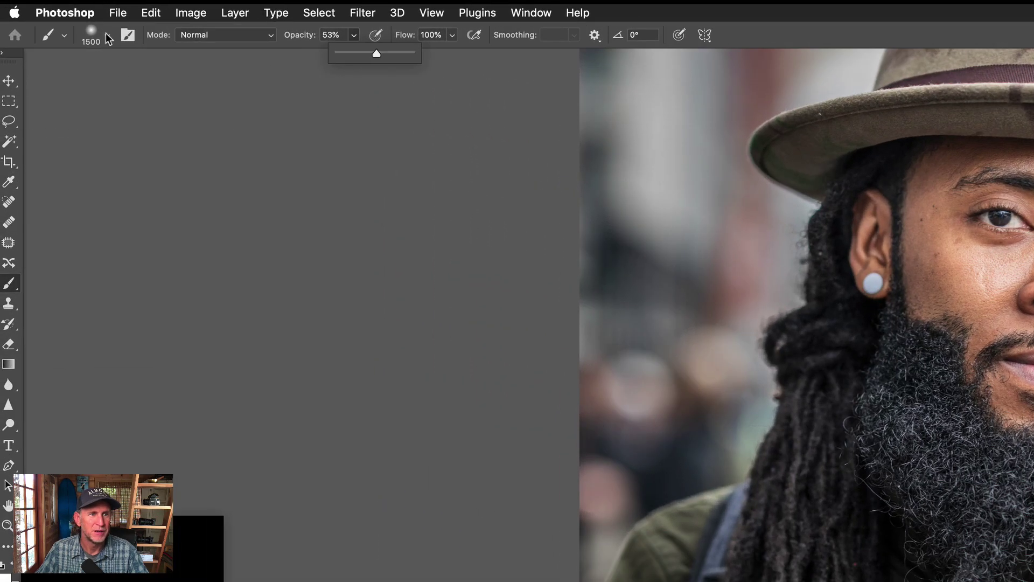
pyautogui.click(92, 32)
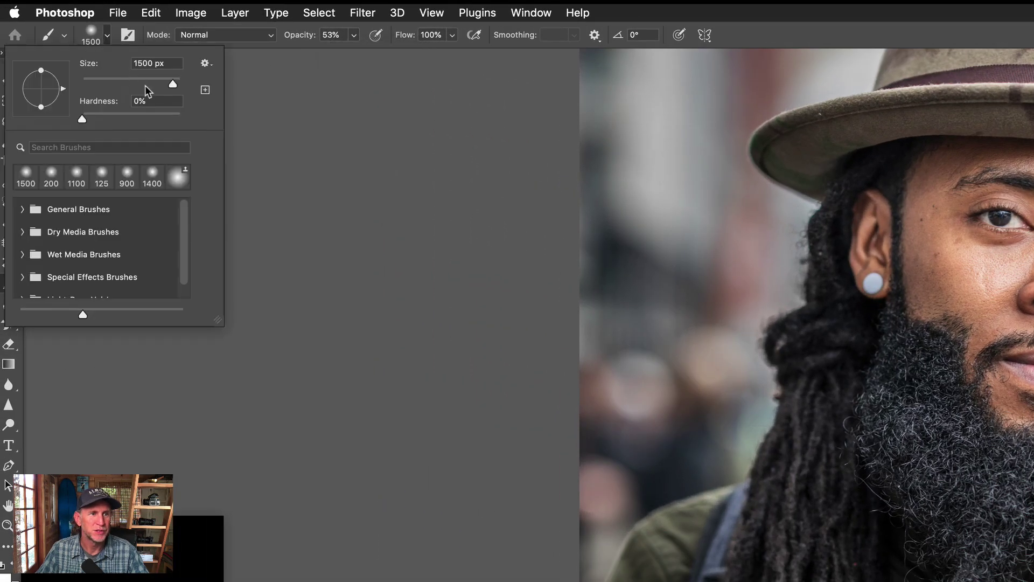
pyautogui.moveTo(171, 83); pyautogui.dragTo(154, 81)
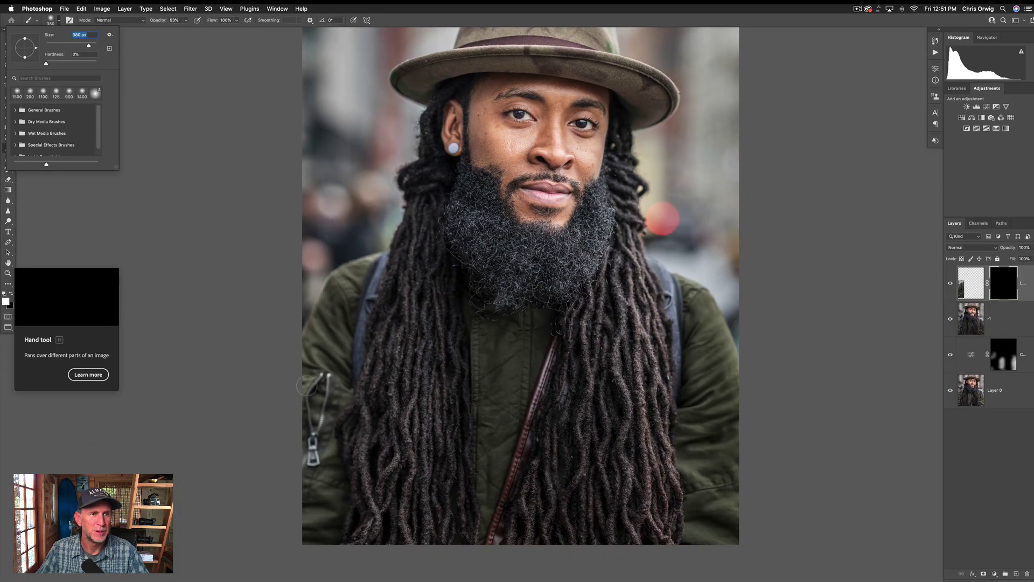
pyautogui.press('Return')
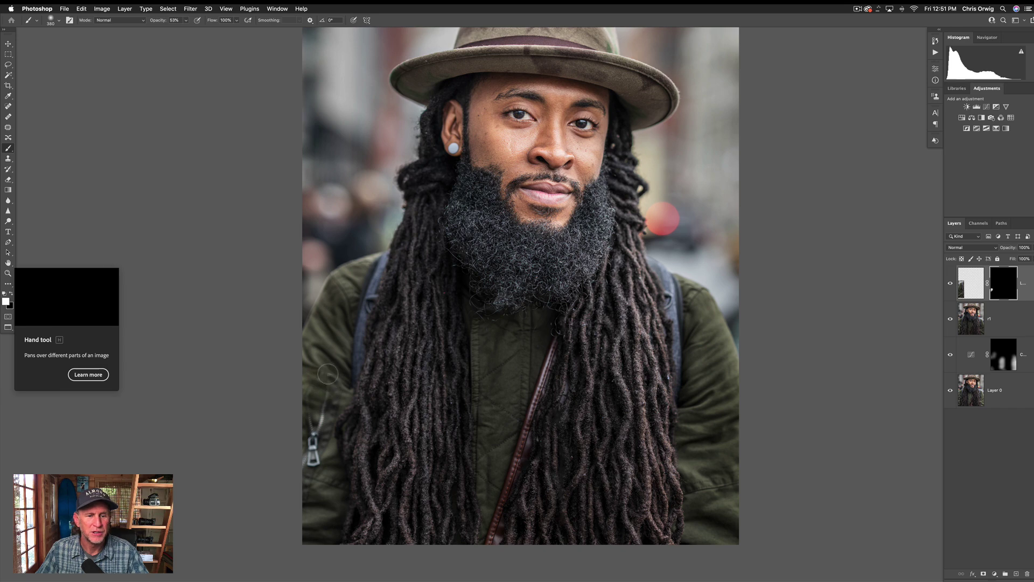
pyautogui.moveTo(321, 420); pyautogui.dragTo(311, 457)
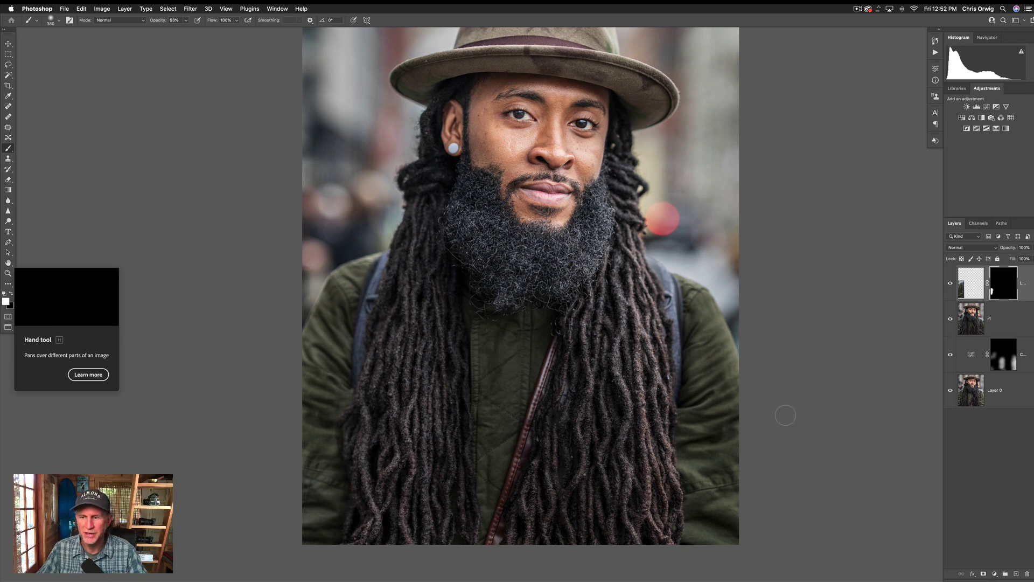
# On a new layer, clone clean fabric from the upper sleeve over the retouched zipper area using a larger Clone Stamp at 40% opacity.
pyautogui.click(1015, 573)
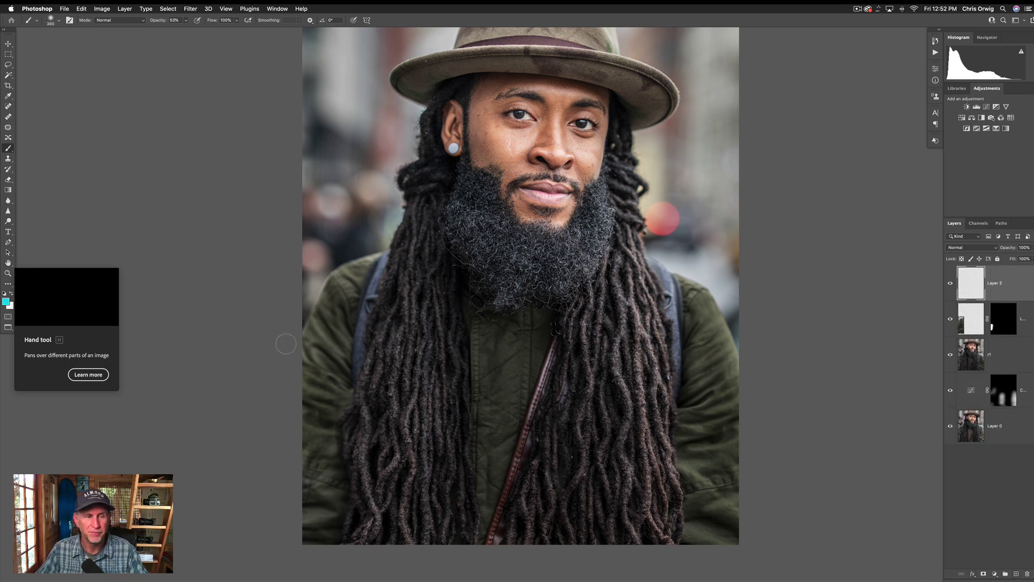
pyautogui.click(15, 160)
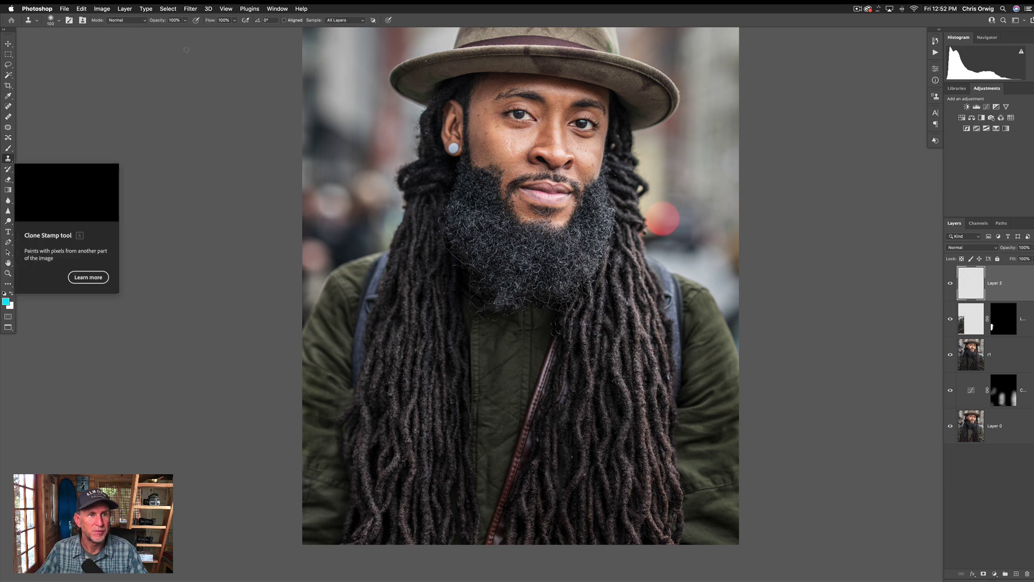
pyautogui.click(184, 20)
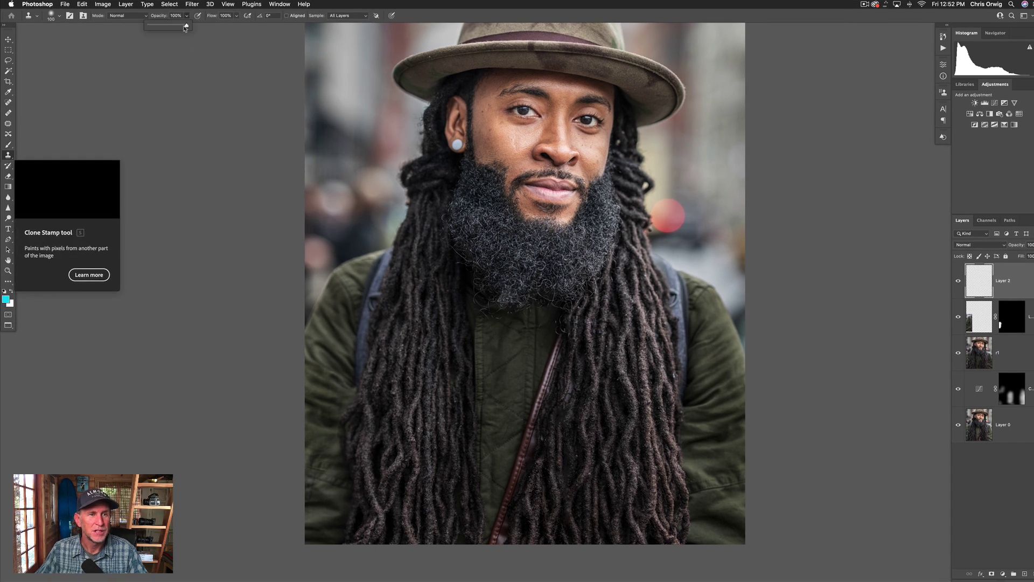
pyautogui.moveTo(184, 29); pyautogui.dragTo(169, 28)
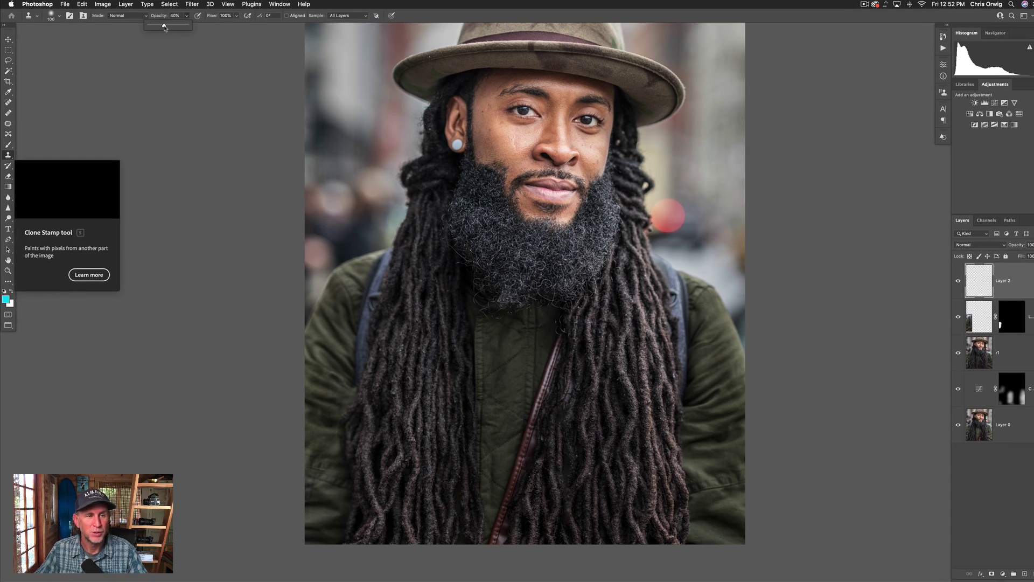
pyautogui.click(60, 17)
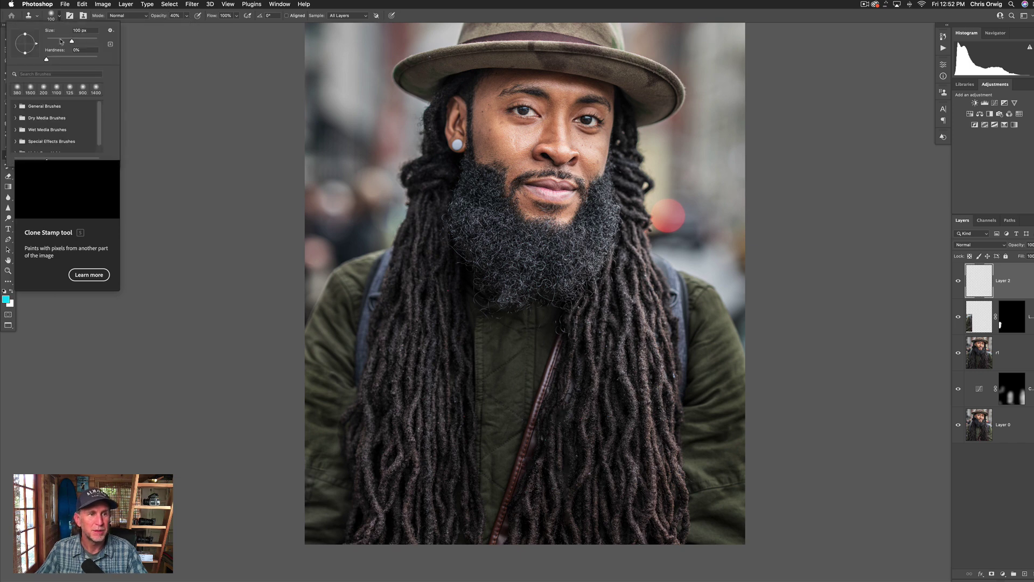
pyautogui.moveTo(72, 43); pyautogui.dragTo(80, 43)
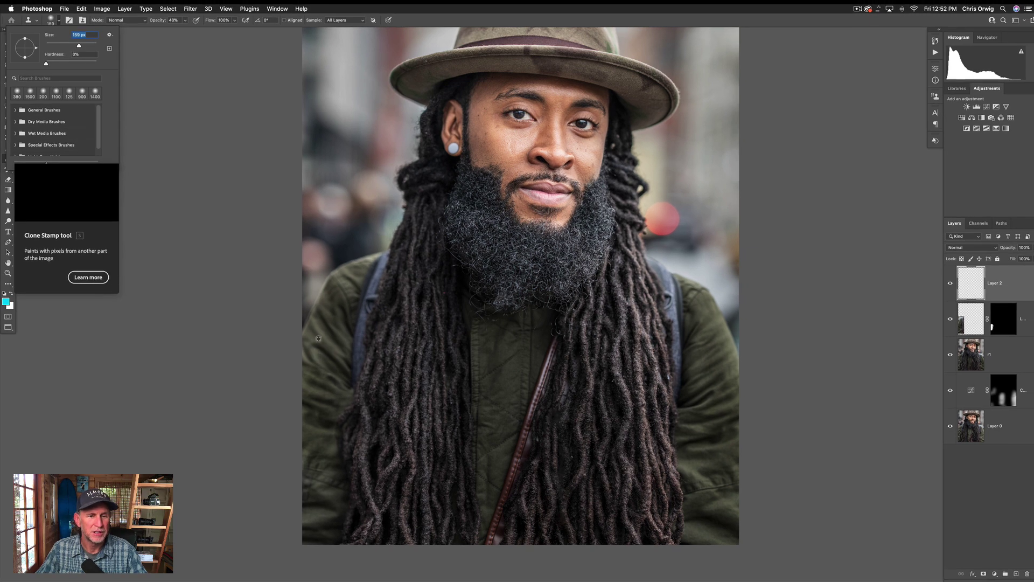
pyautogui.keyDown('alt'); pyautogui.click(318, 334); pyautogui.keyUp('alt')
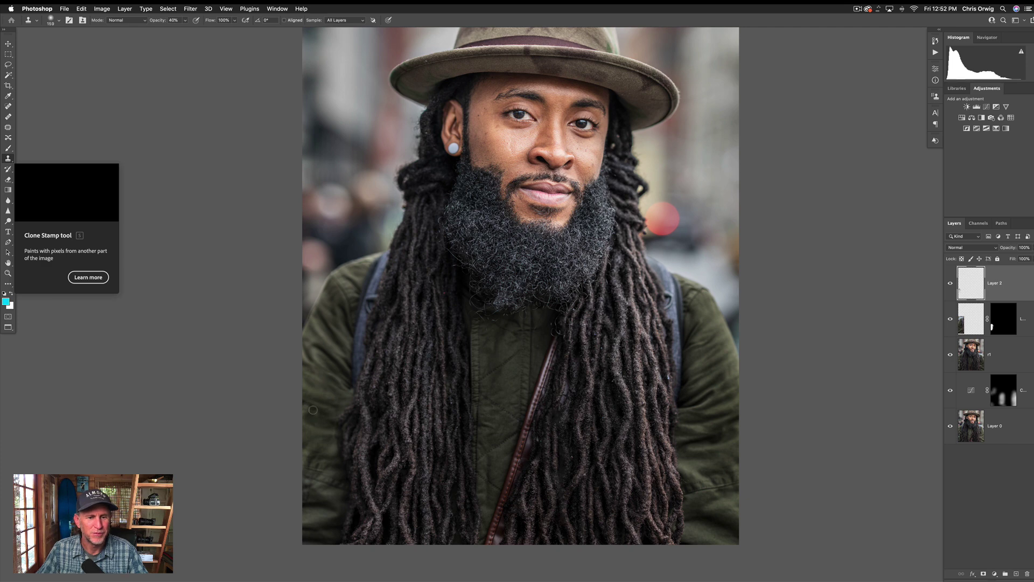
pyautogui.keyDown('alt'); pyautogui.click(314, 324); pyautogui.keyUp('alt')
pyautogui.moveTo(310, 376); pyautogui.dragTo(344, 400)
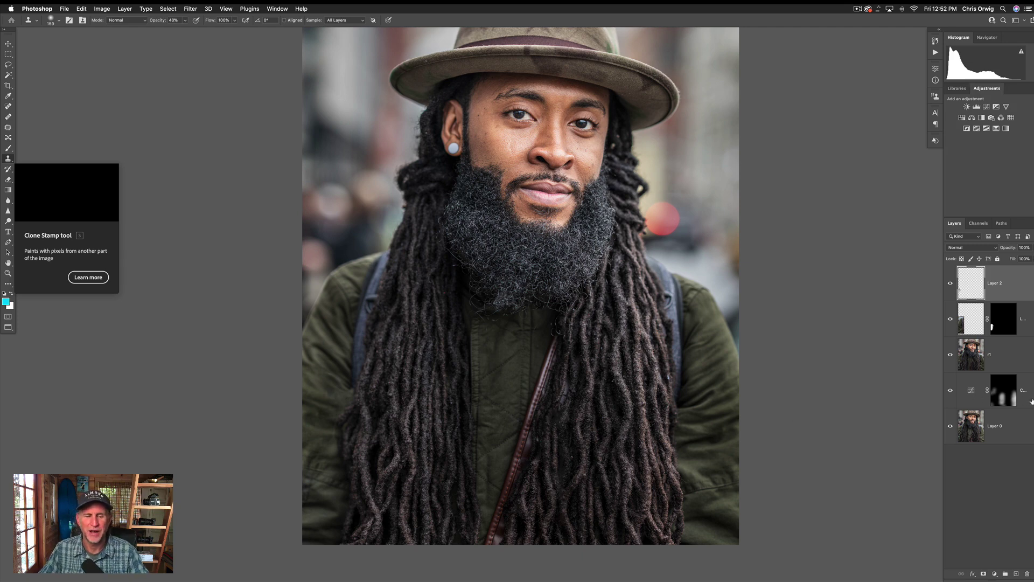
# Compare the portrait with the Layer 2, masked sleeve and r1 layers switched off and on.
pyautogui.click(947, 285)
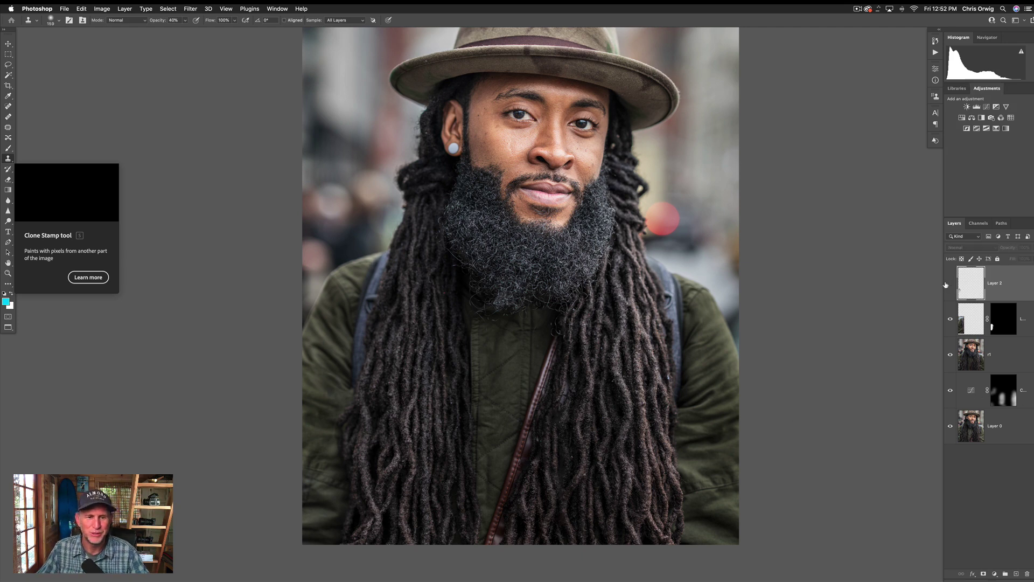
pyautogui.click(946, 285)
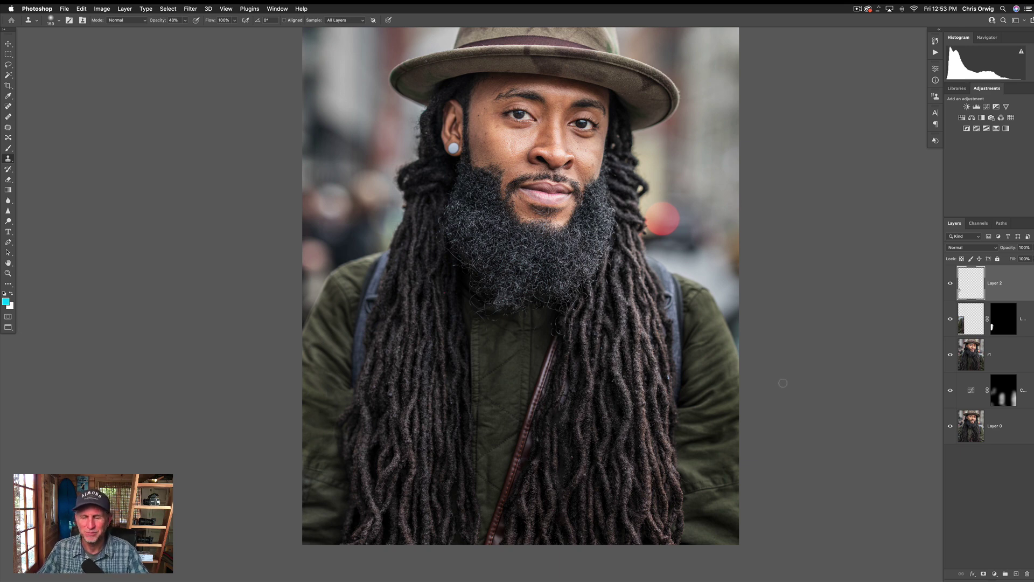
pyautogui.click(950, 320)
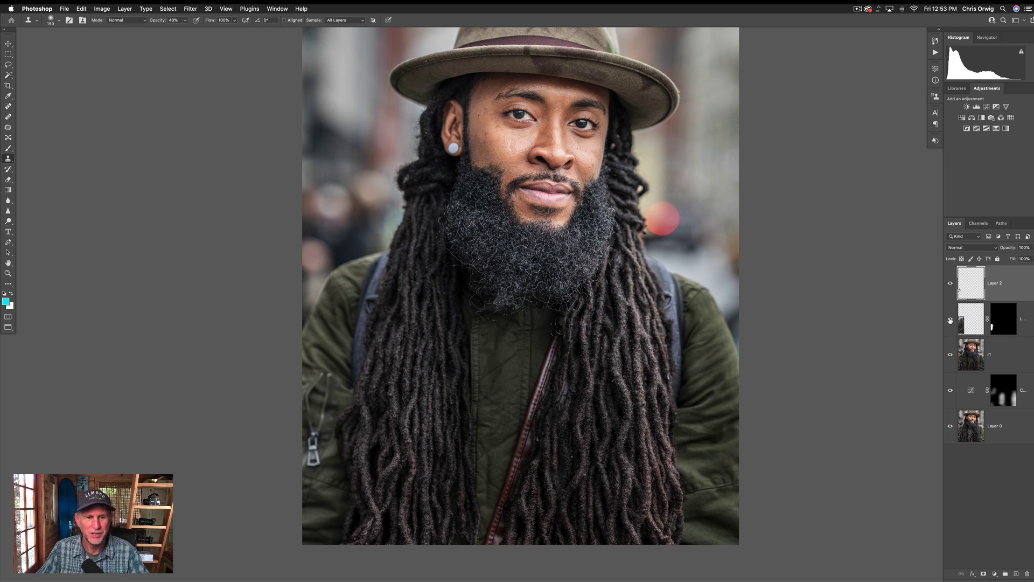
pyautogui.click(950, 320)
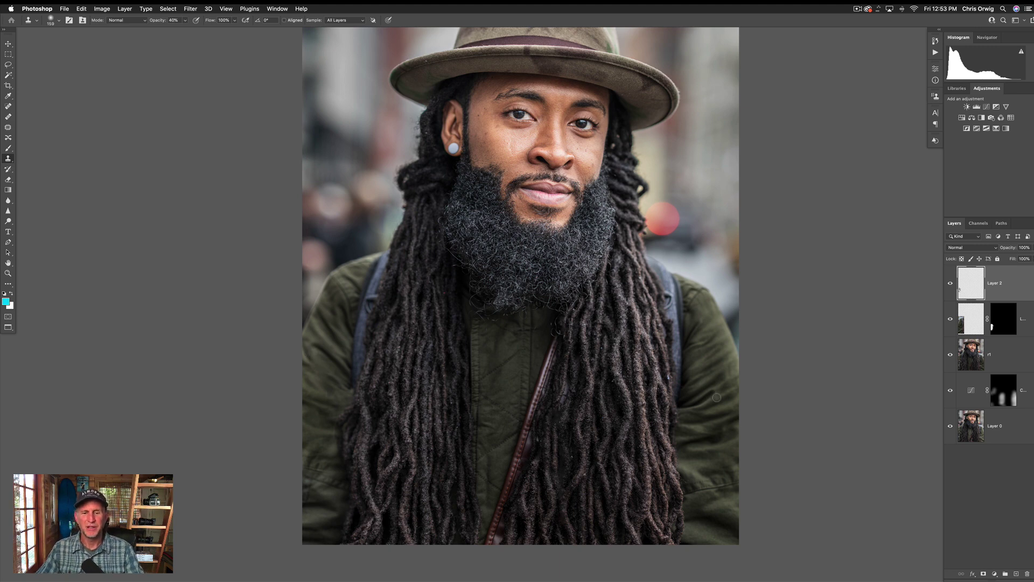
pyautogui.scroll(2, 717, 397)
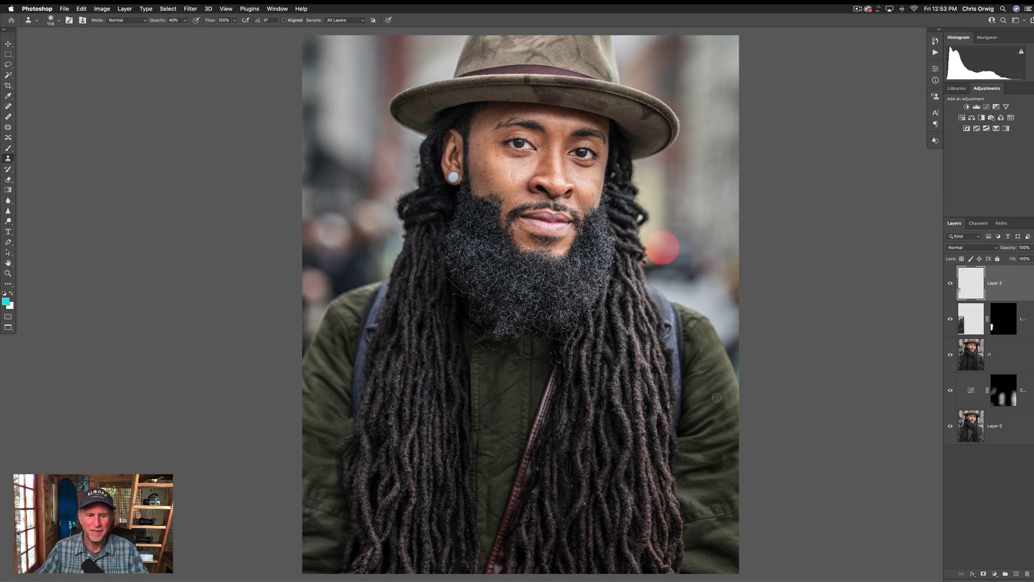
pyautogui.moveTo(950, 282)
pyautogui.mouseDown()
pyautogui.moveTo(950, 352)
pyautogui.moveTo(957, 292)
pyautogui.mouseUp()
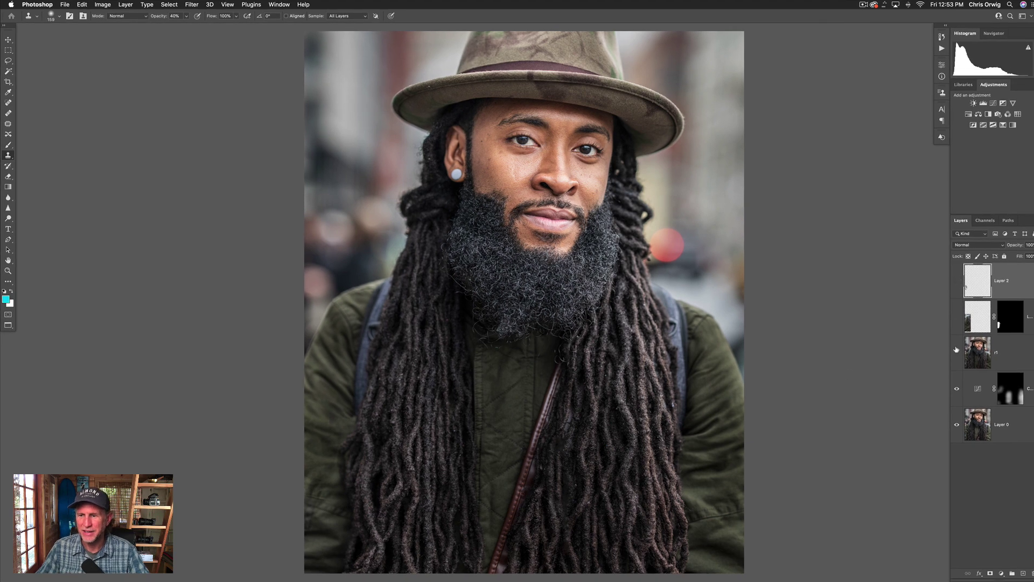
pyautogui.click(957, 352)
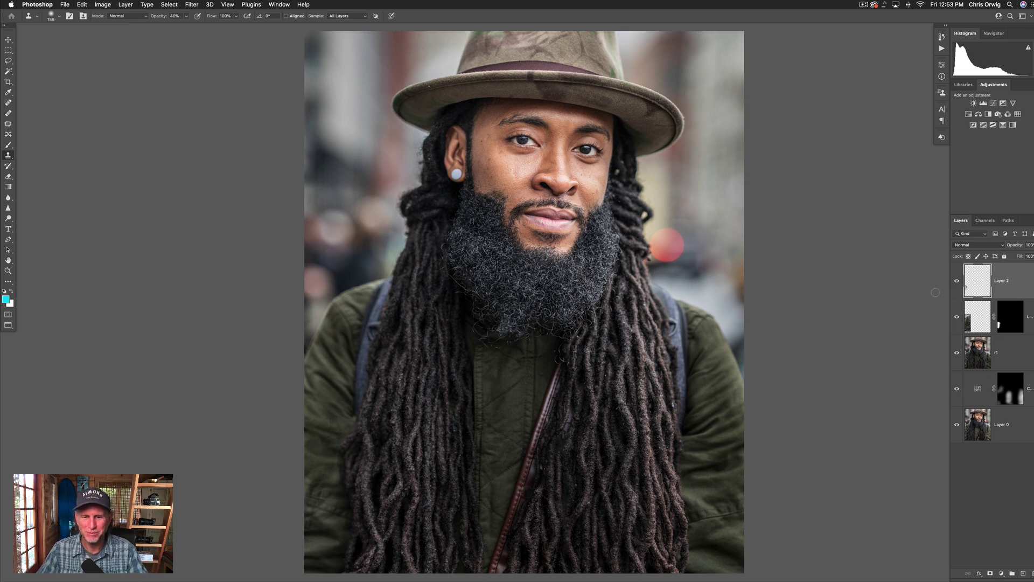
pyautogui.scroll(1, 819, 315)
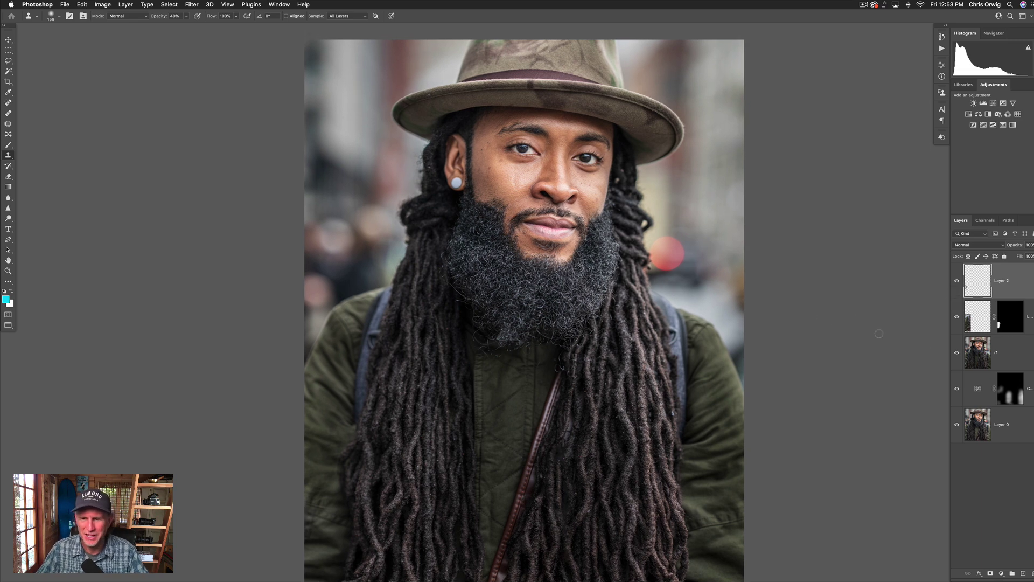
# Merge Layer 2, the masked sleeve, r1 and Curves layers into one, compare it with Layer 0, and undo the merge.
pyautogui.keyDown('shift'); pyautogui.click(985, 389); pyautogui.keyUp('shift')
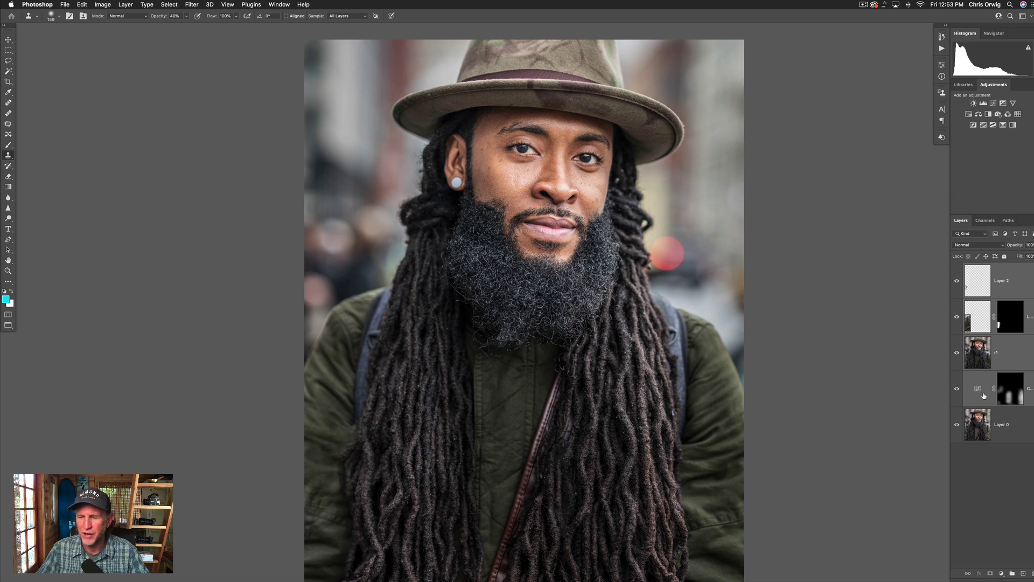
pyautogui.click(1000, 425)
pyautogui.click(974, 281)
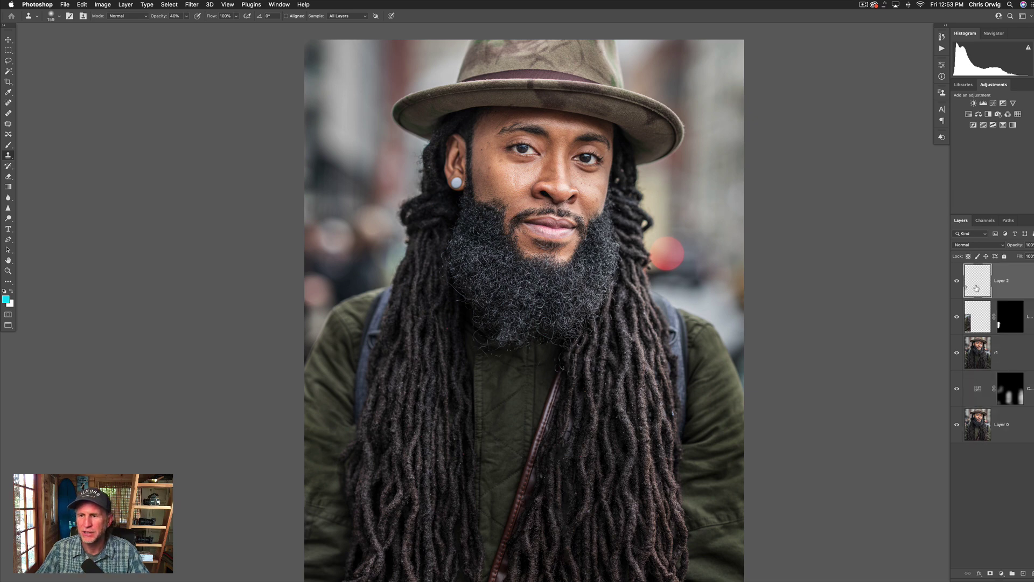
pyautogui.keyDown('shift'); pyautogui.click(979, 389); pyautogui.keyUp('shift')
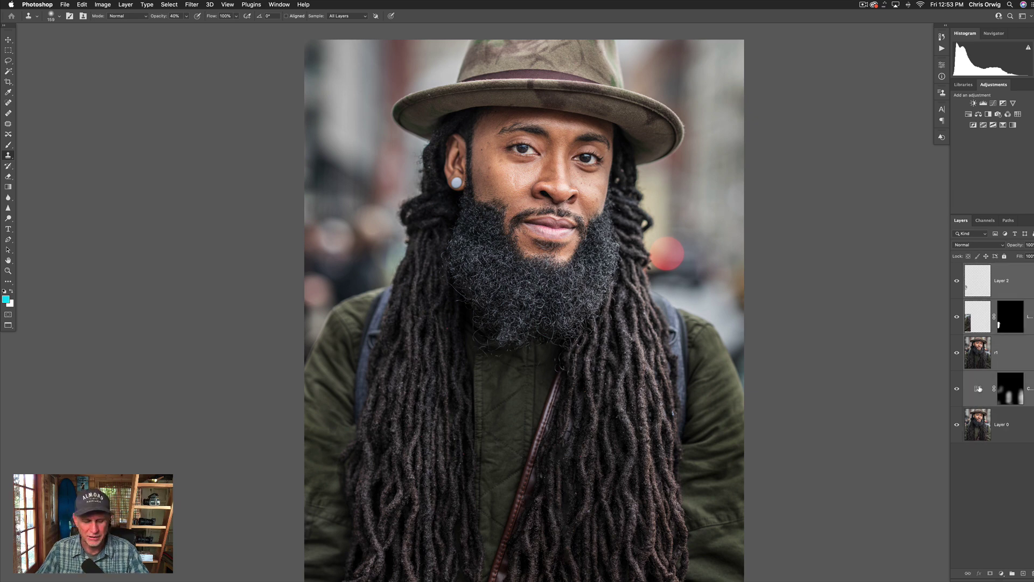
pyautogui.press('super+e')
pyautogui.click(957, 281)
pyautogui.click(956, 281)
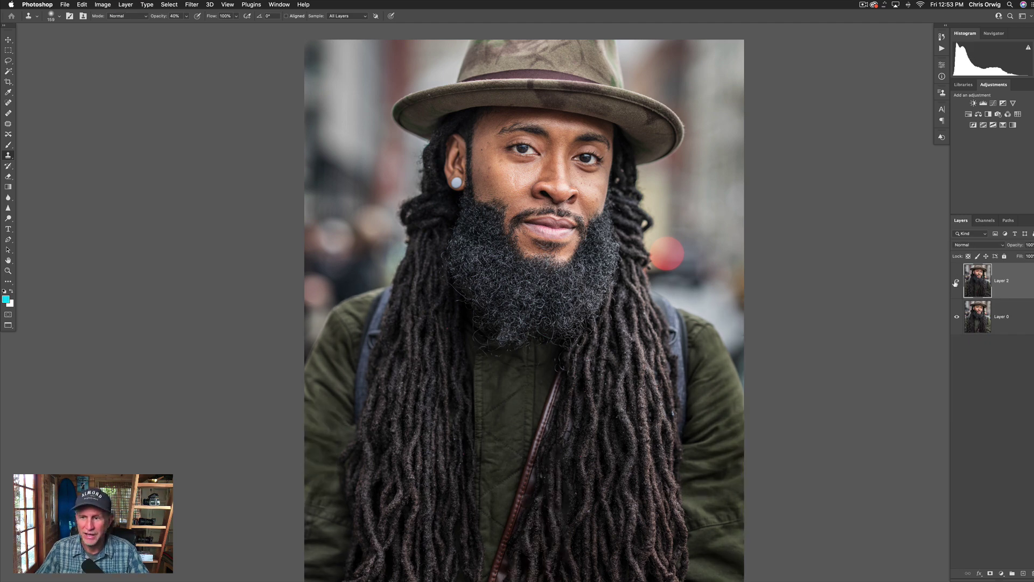
pyautogui.press('super+z')
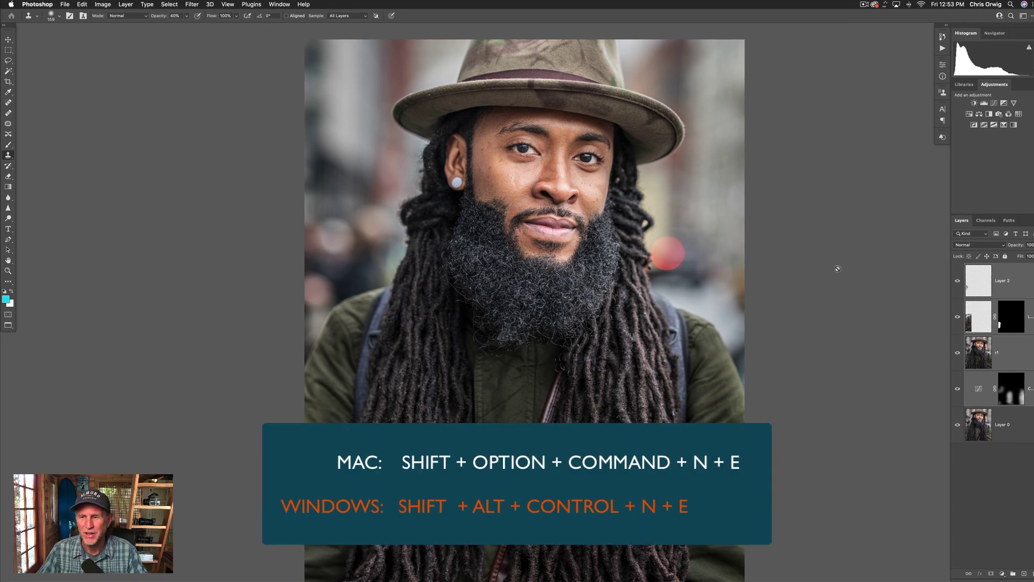
# Stamp all visible layers onto a new layer above Layer 2, keeping the original layers intact.
pyautogui.click(1028, 283)
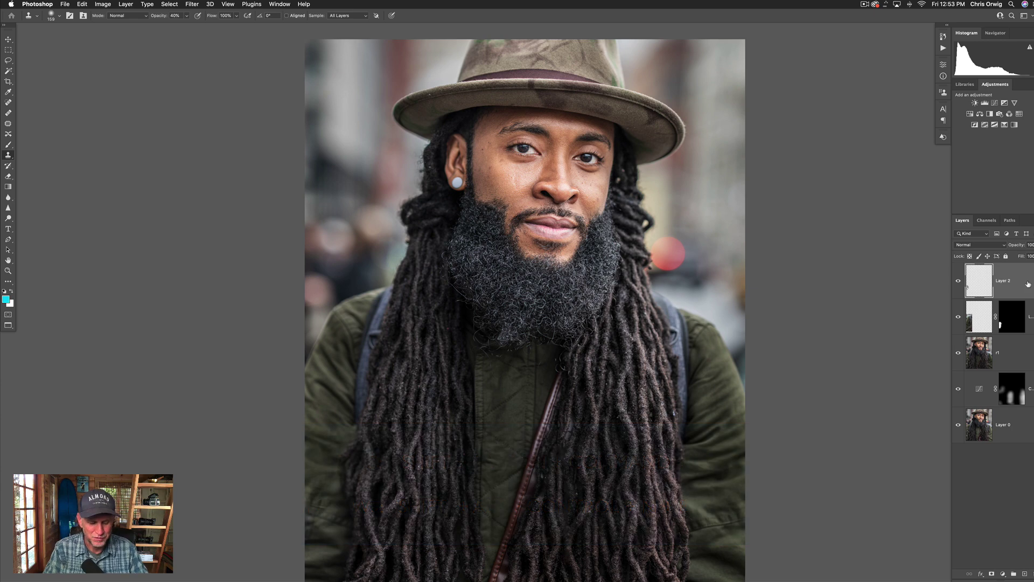
pyautogui.press('shift+alt+super+n')
pyautogui.press('shift+alt+super+e')
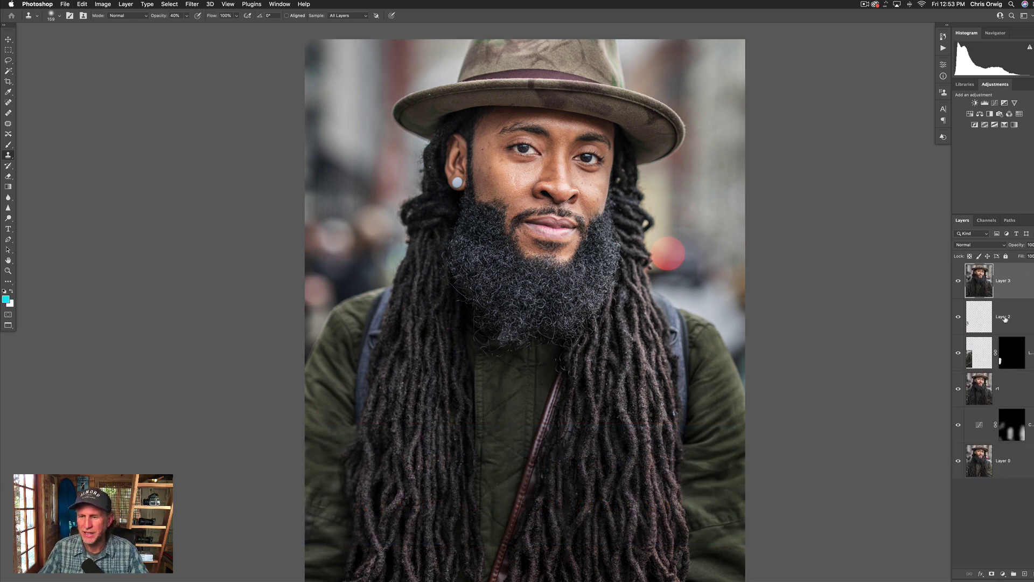
# Rename Layer 2 as r2 and the stamped layer above it as Style.
pyautogui.doubleClick(1005, 318)
pyautogui.write('r2')
pyautogui.doubleClick(1005, 280)
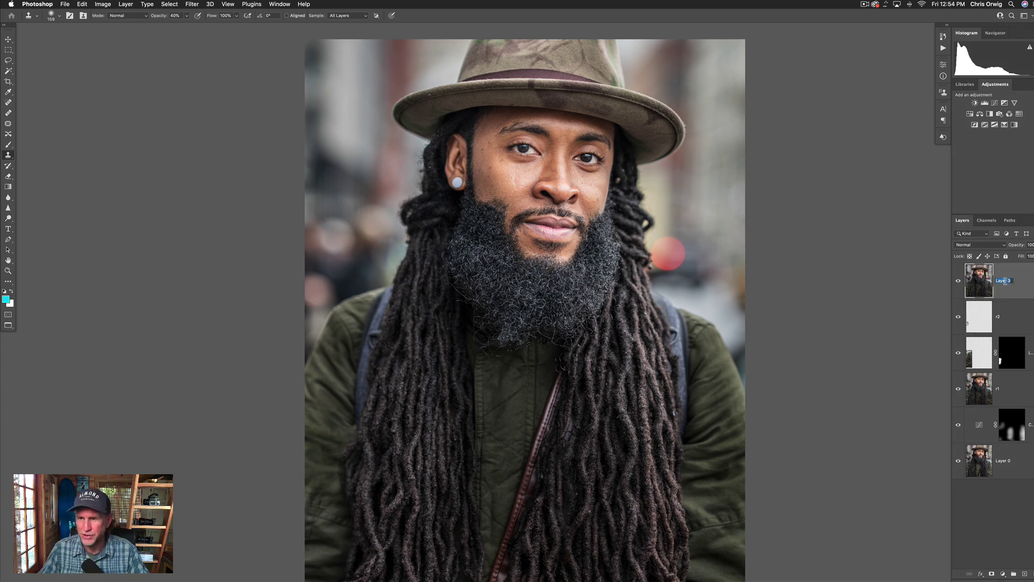
pyautogui.write('Style')
pyautogui.press('Return')
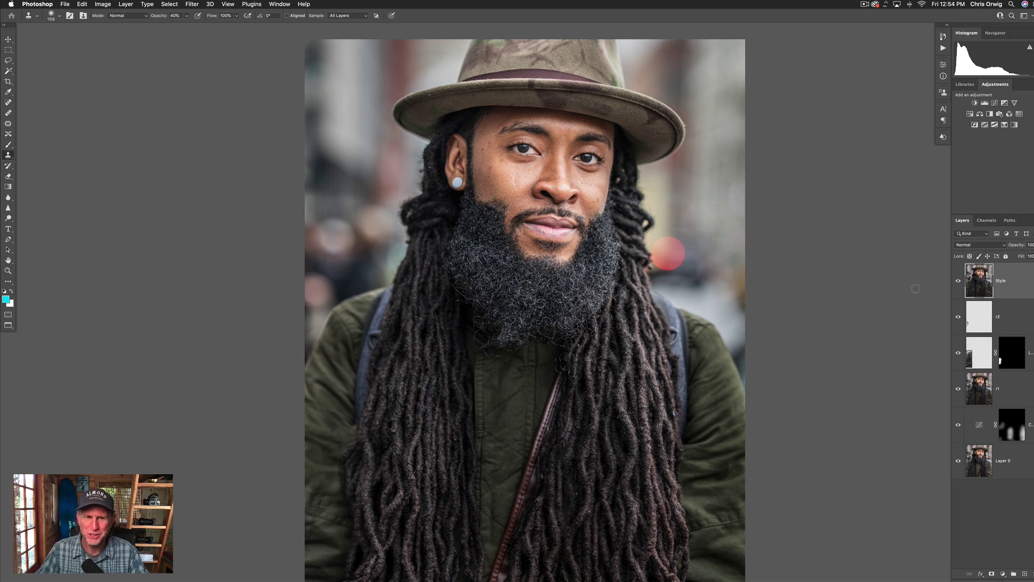
# Start the Camera Raw Filter on the Style layer and set Grain to 14 and Vignetting to -22.
pyautogui.click(192, 5)
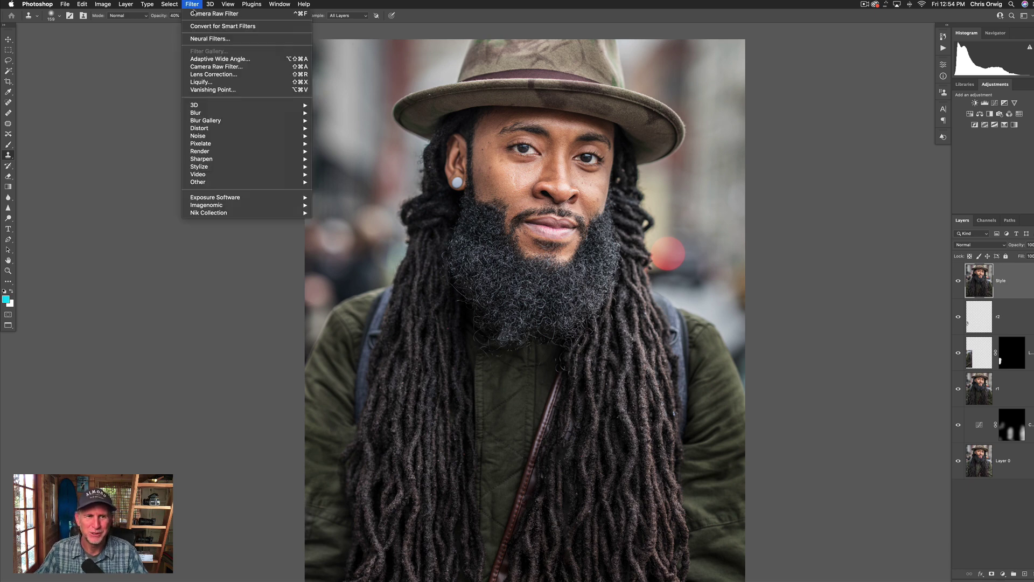
pyautogui.click(198, 67)
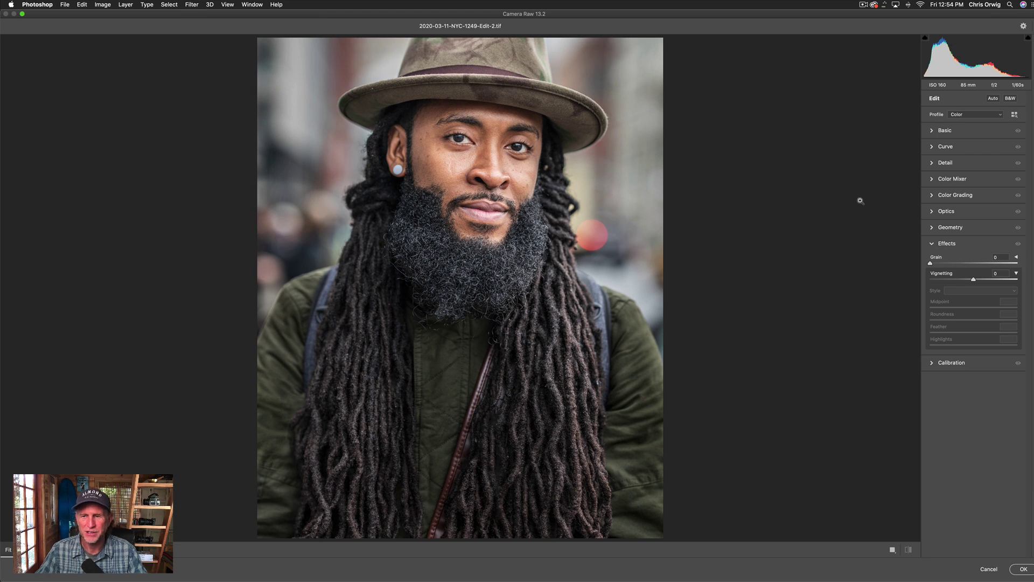
pyautogui.click(931, 245)
pyautogui.click(932, 246)
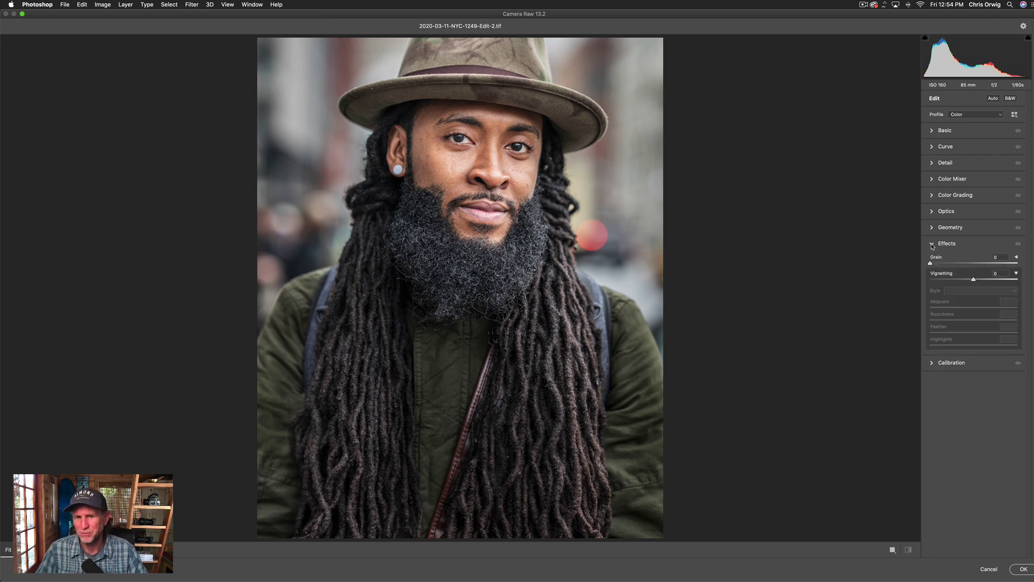
pyautogui.click(943, 264)
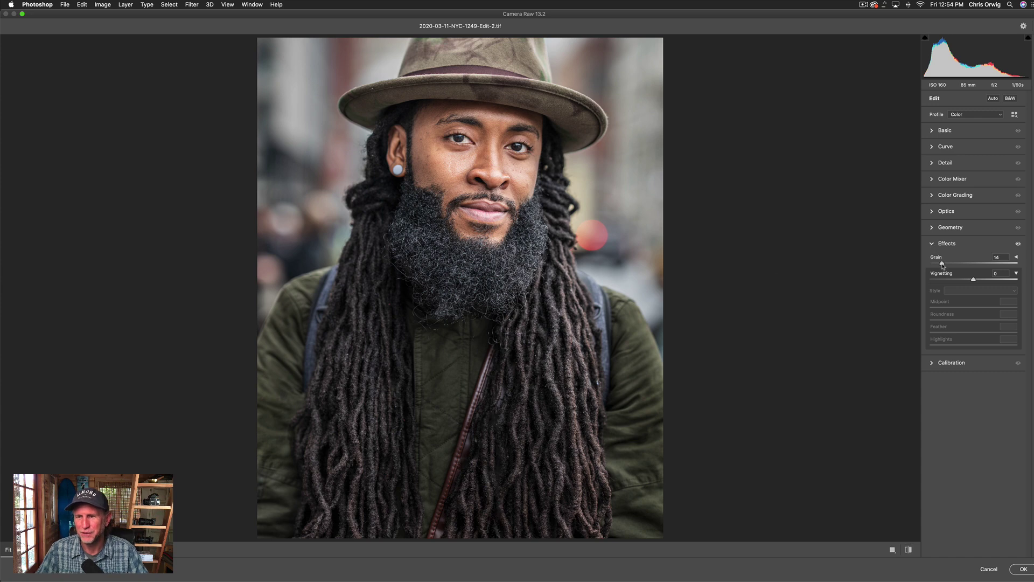
pyautogui.click(966, 279)
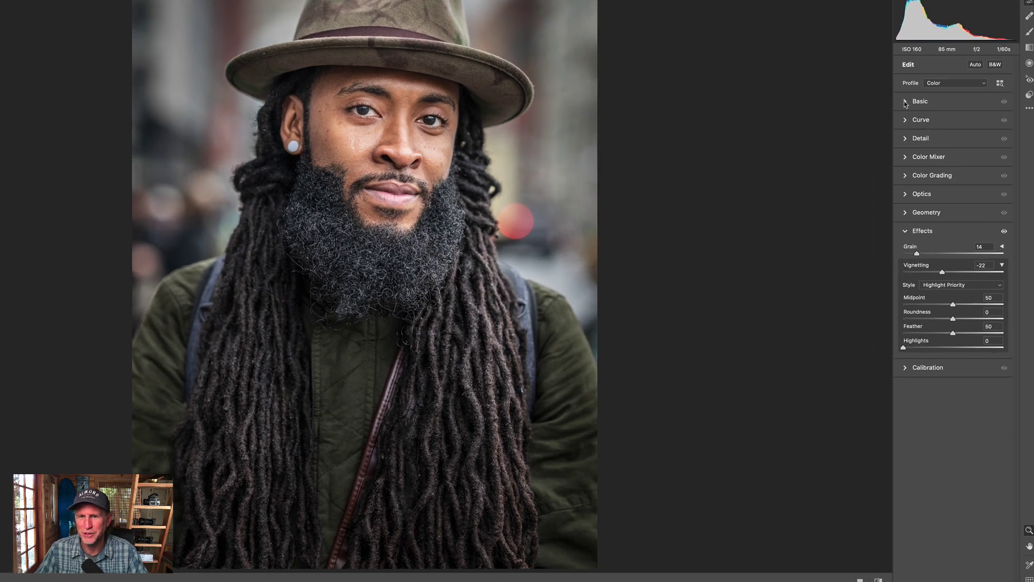
# In the Basic adjustments, set Exposure to +0.15, Contrast to +6, Highlights to -60, Shadows to +29 and Clarity to +53.
pyautogui.click(932, 132)
pyautogui.click(963, 284)
pyautogui.click(921, 197)
pyautogui.moveTo(944, 216); pyautogui.dragTo(959, 214)
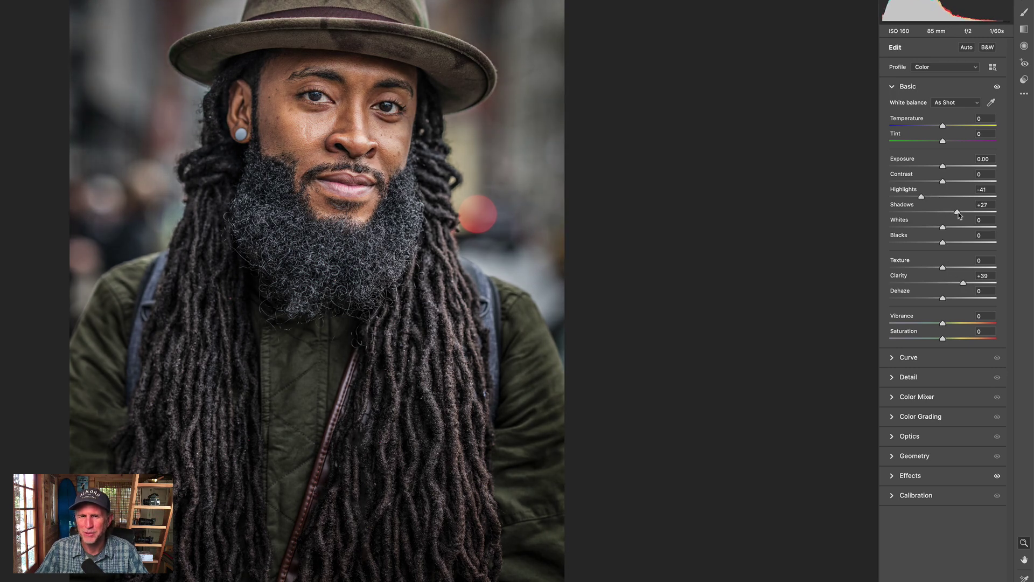
pyautogui.moveTo(943, 168)
pyautogui.mouseDown()
pyautogui.moveTo(912, 197)
pyautogui.moveTo(946, 182)
pyautogui.mouseUp()
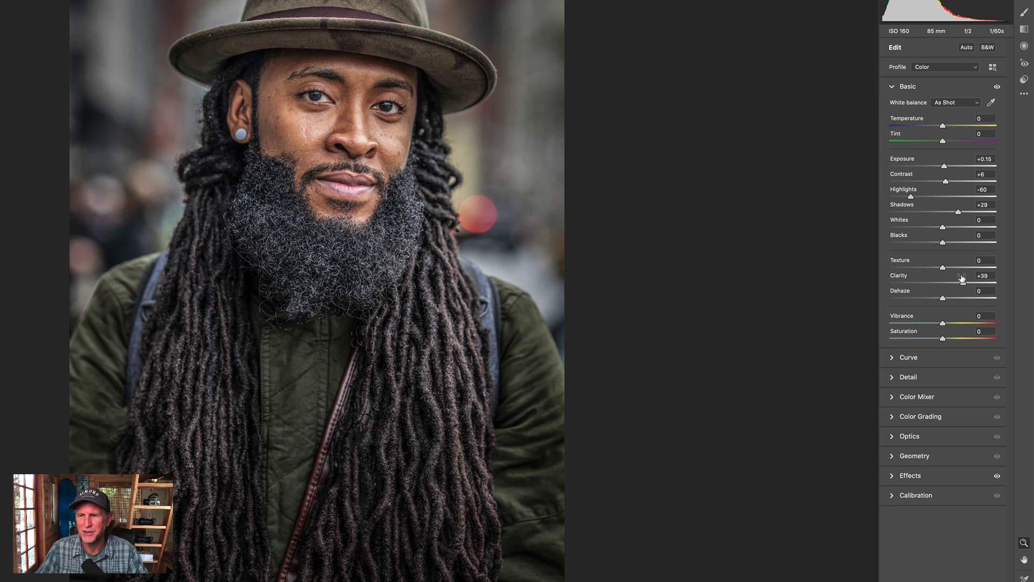
pyautogui.moveTo(967, 286); pyautogui.dragTo(972, 285)
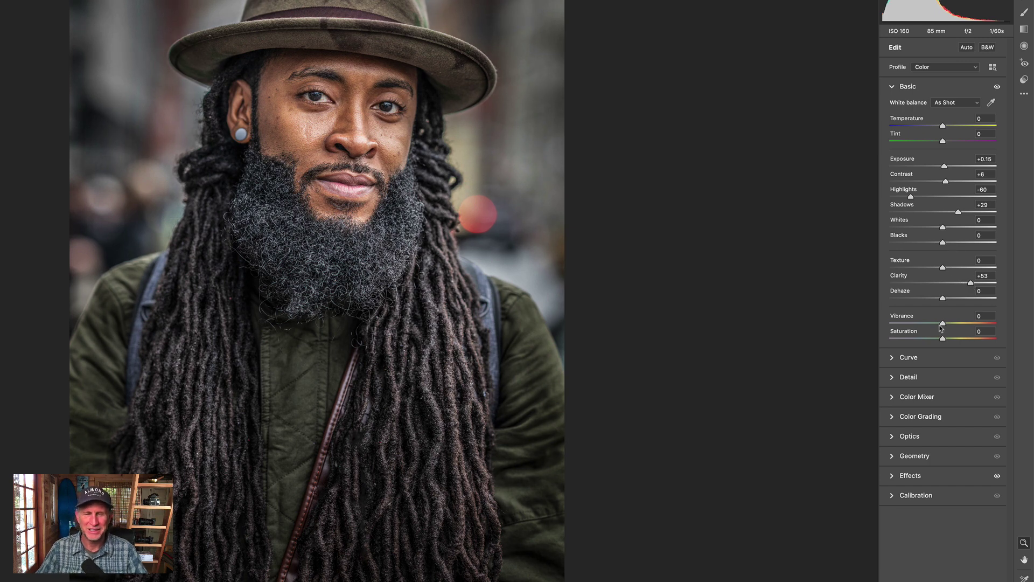
# Set Vibrance to -18 and Temperature to +9, and refine Exposure to +0.05, Contrast to +8, Highlights to -61 and Shadows to +35.
pyautogui.moveTo(942, 327); pyautogui.dragTo(933, 324)
pyautogui.moveTo(943, 126); pyautogui.dragTo(951, 128)
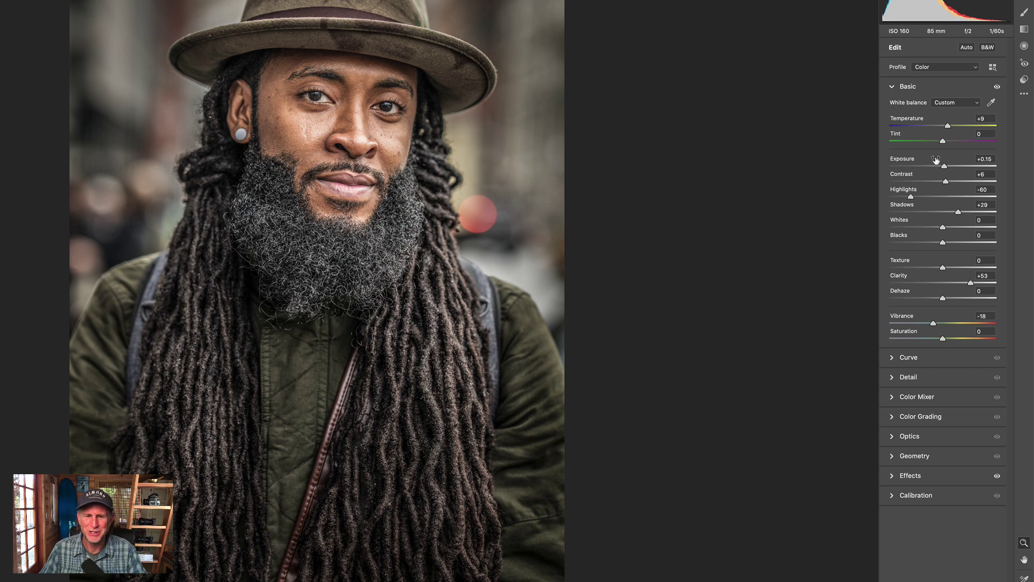
pyautogui.moveTo(946, 167); pyautogui.dragTo(944, 167)
pyautogui.moveTo(954, 208); pyautogui.dragTo(909, 197)
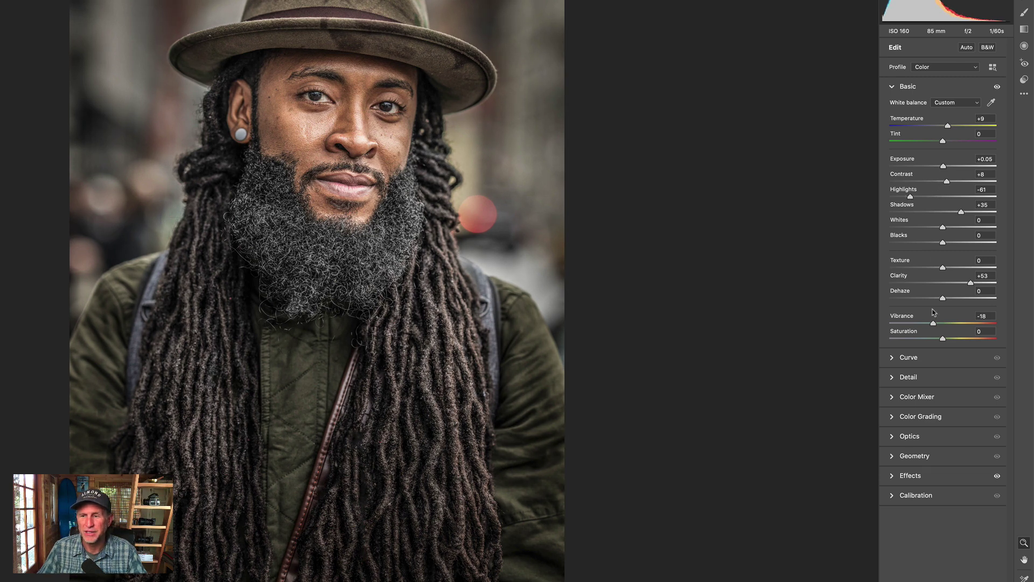
# Set Saturation to -5, reduce the Temperature slightly, compare with the default settings, and apply the Camera Raw Filter.
pyautogui.moveTo(943, 339); pyautogui.dragTo(939, 340)
pyautogui.moveTo(948, 126); pyautogui.dragTo(948, 128)
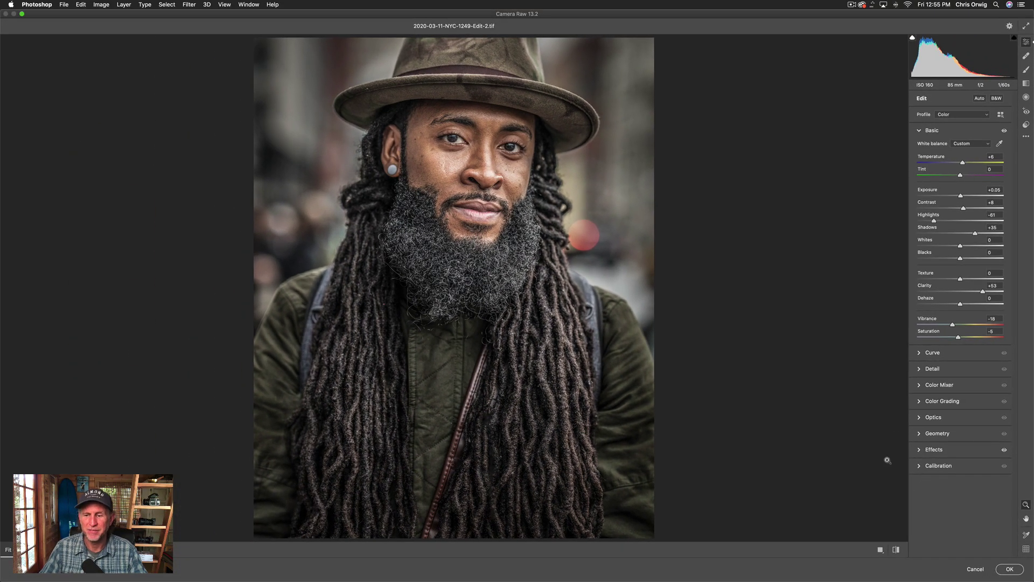
pyautogui.click(896, 548)
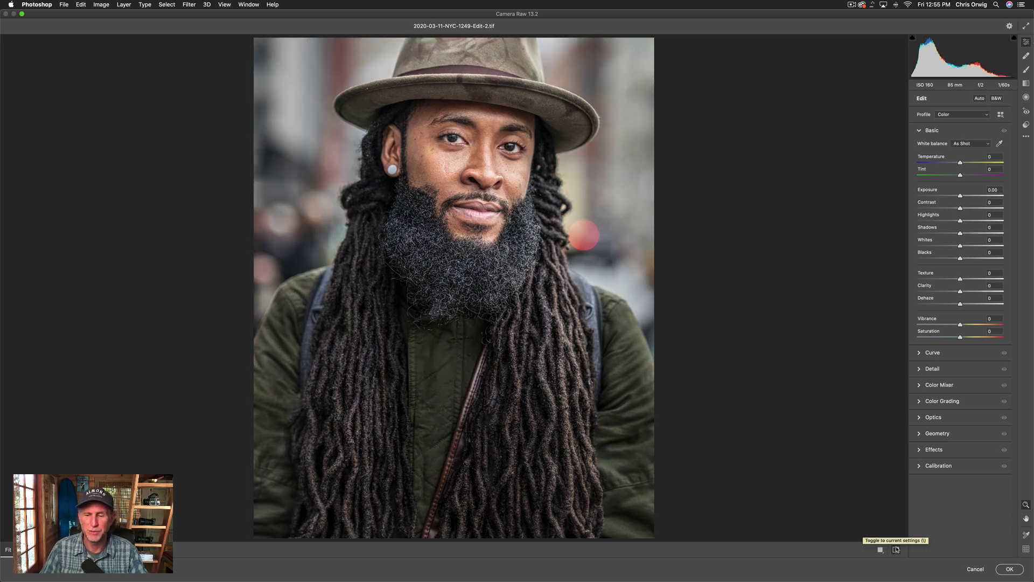
pyautogui.click(896, 550)
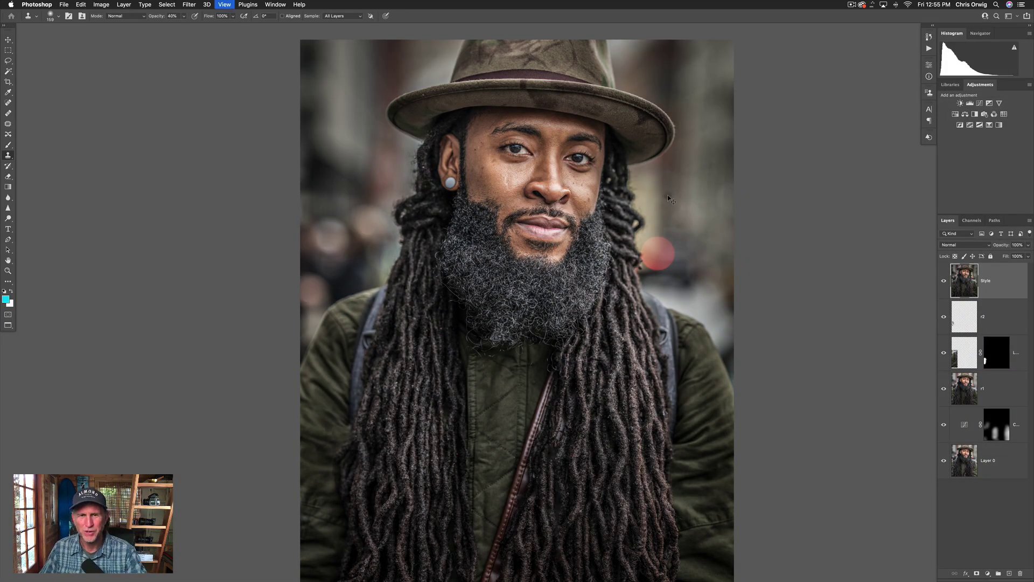
# Fit the whole portrait in view and compare it with the Style layer hidden and shown.
pyautogui.scroll(-1, 668, 195)
pyautogui.moveTo(655, 221); pyautogui.dragTo(590, 223)
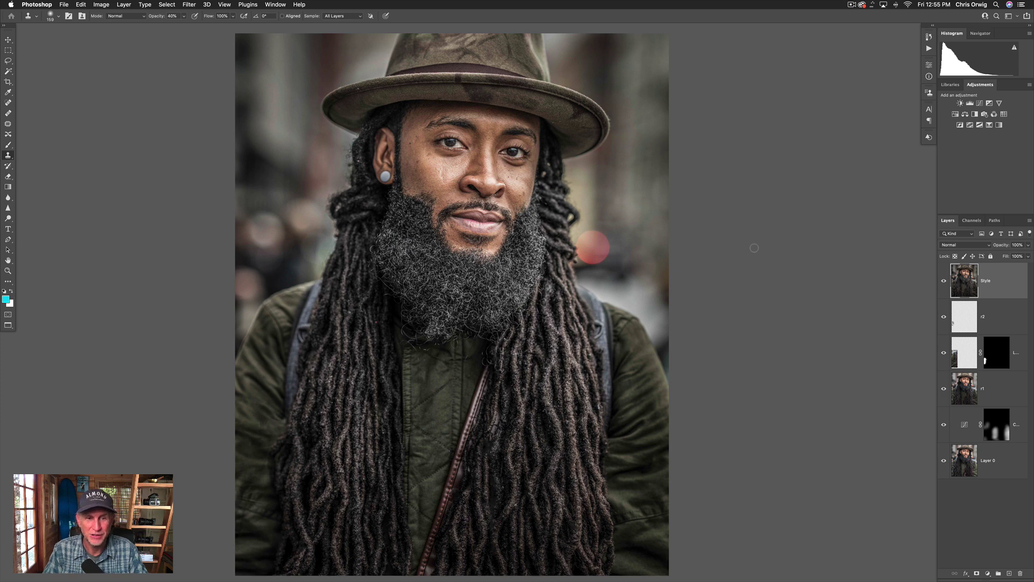
pyautogui.press('super+minus')
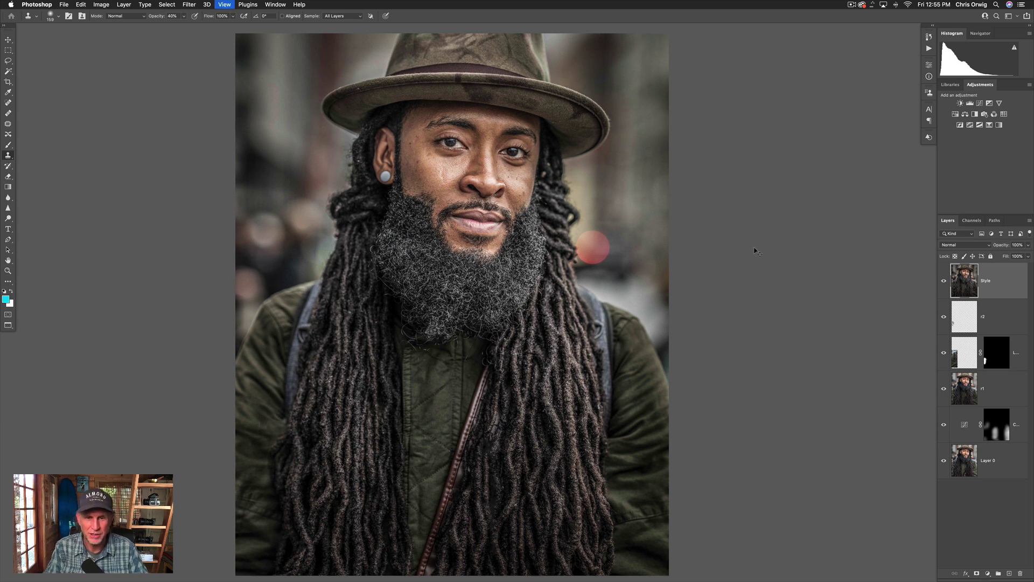
pyautogui.press('super+plus')
pyautogui.press('super+minus')
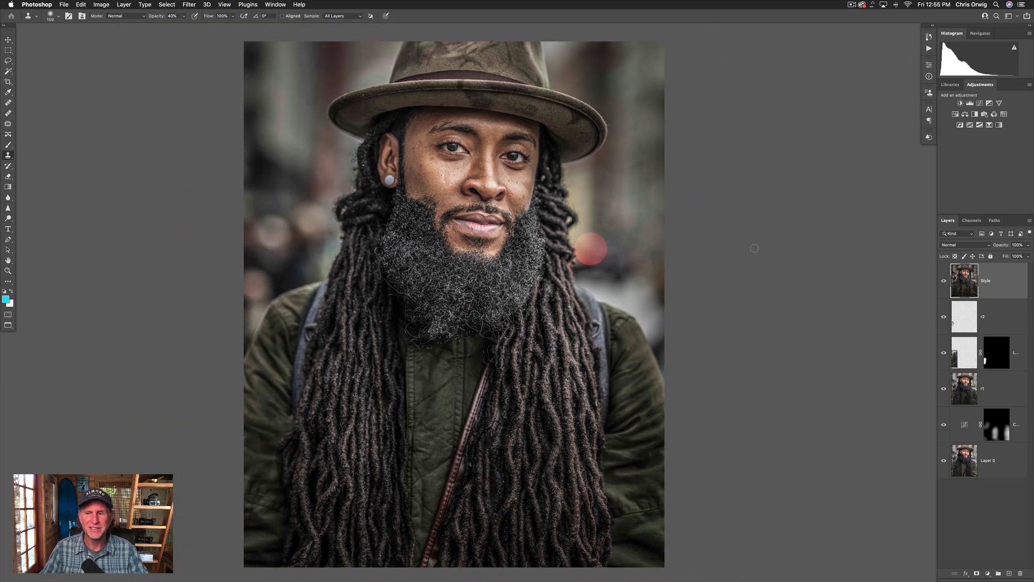
pyautogui.click(943, 282)
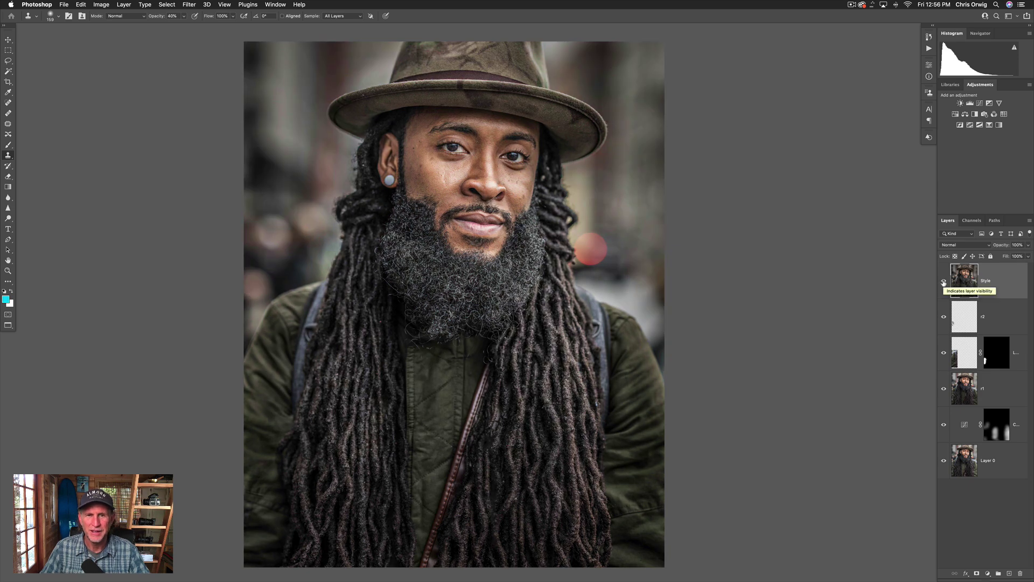
pyautogui.click(944, 283)
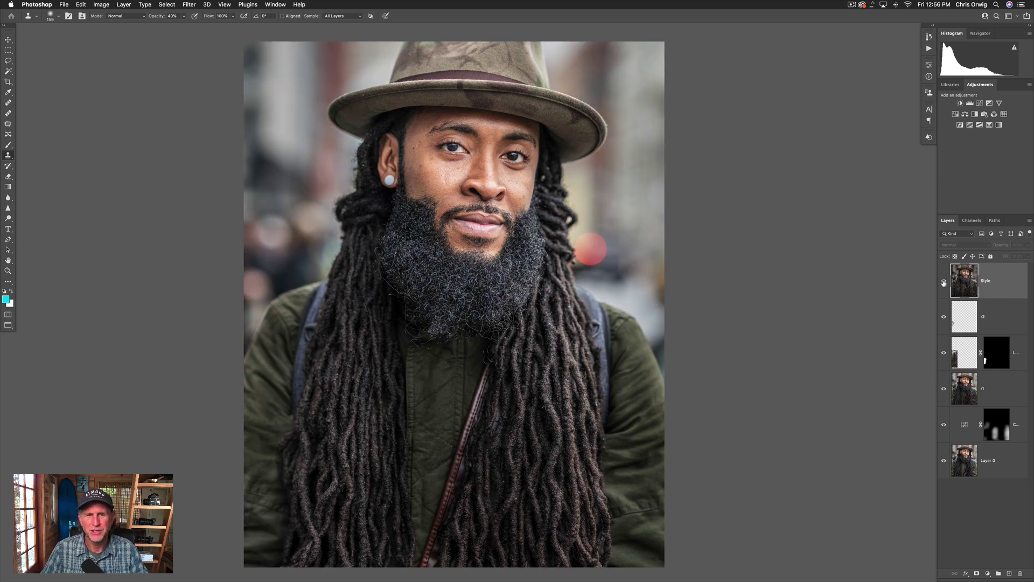
pyautogui.click(944, 283)
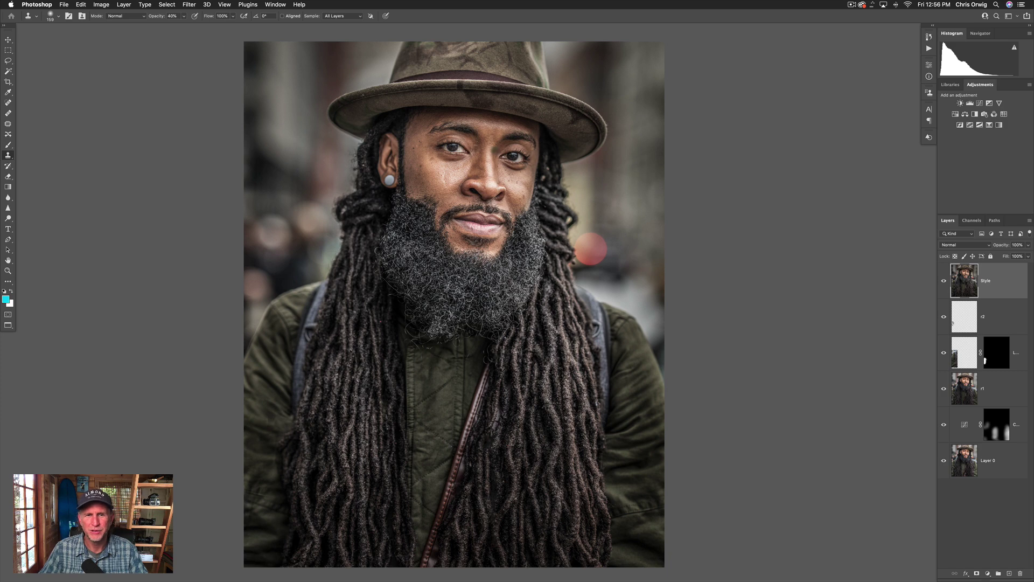
# Add a Curves adjustment above the Style layer, raise the midtones to input 119, output 141, and invert its mask to black.
pyautogui.click(980, 103)
pyautogui.moveTo(816, 163); pyautogui.dragTo(816, 153)
pyautogui.press('super+i')
# Paint white over the face on the Curves mask with a 700 px brush at 53% opacity, and compare with the layer hidden.
pyautogui.press('b')
pyautogui.press(']')
pyautogui.press(']')
pyautogui.press(']')
pyautogui.press(']')
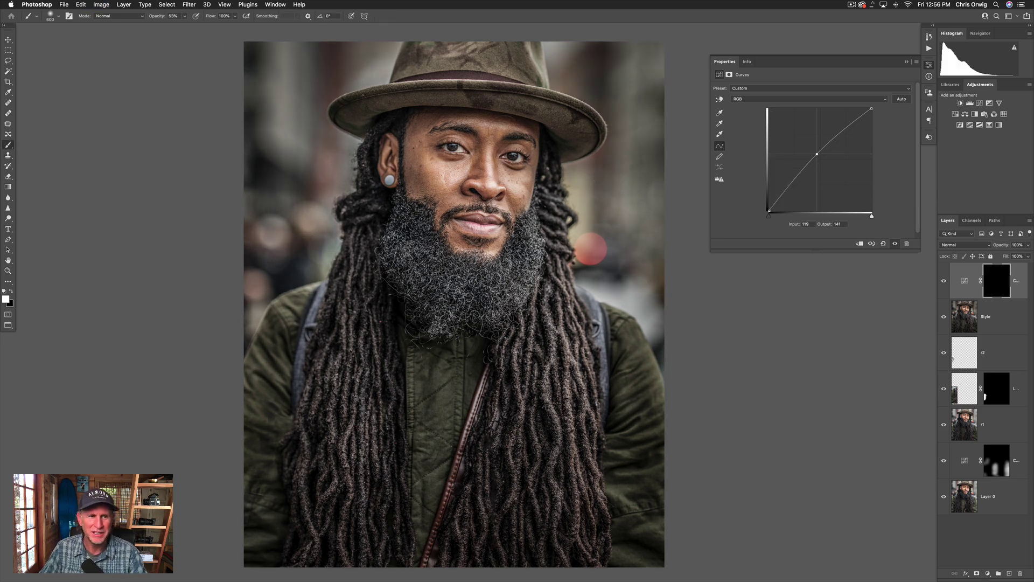
pyautogui.moveTo(493, 128)
pyautogui.mouseDown()
pyautogui.moveTo(410, 123)
pyautogui.moveTo(517, 126)
pyautogui.moveTo(436, 120)
pyautogui.moveTo(408, 155)
pyautogui.mouseUp()
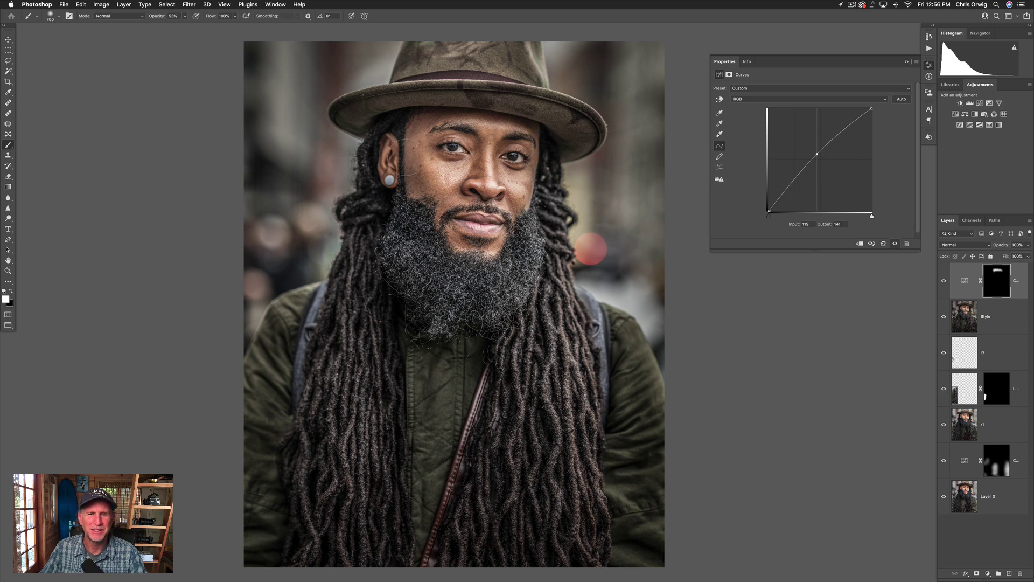
pyautogui.click(943, 280)
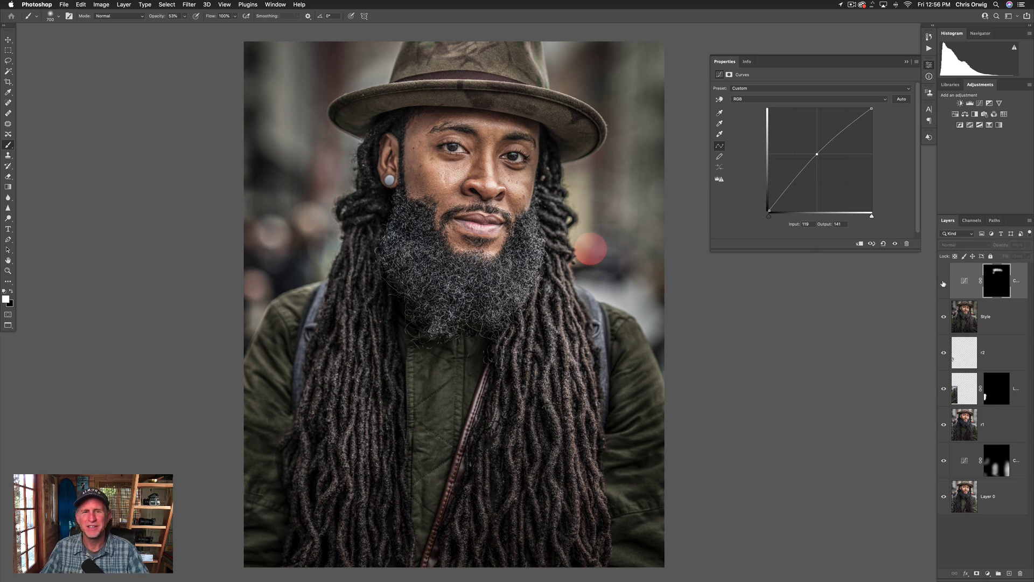
pyautogui.click(943, 280)
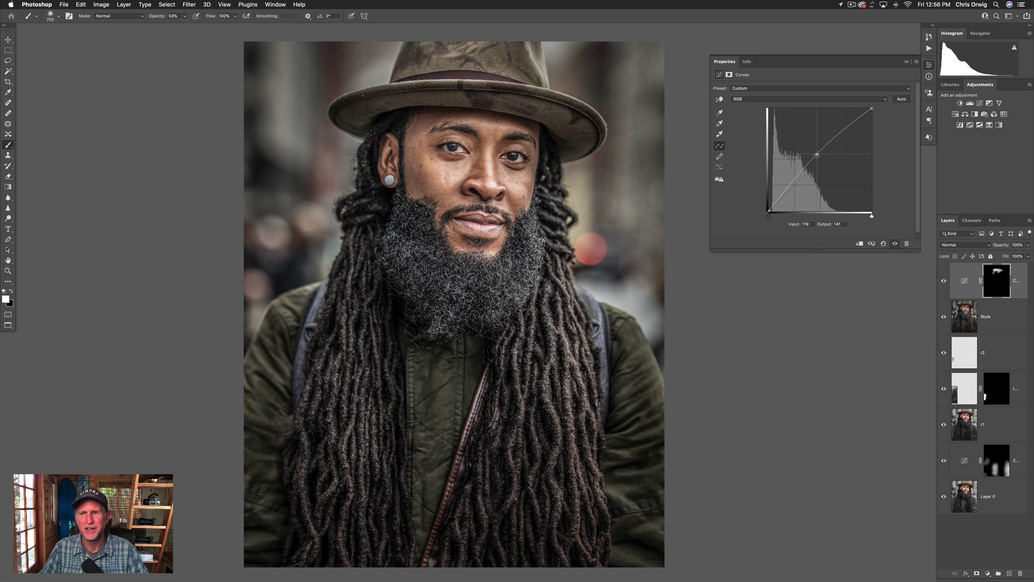
# Soften the Curves midtone point to input 124, output 140, and compare the portrait with the Curves and Style layers hidden and shown.
pyautogui.moveTo(817, 154); pyautogui.dragTo(819, 155)
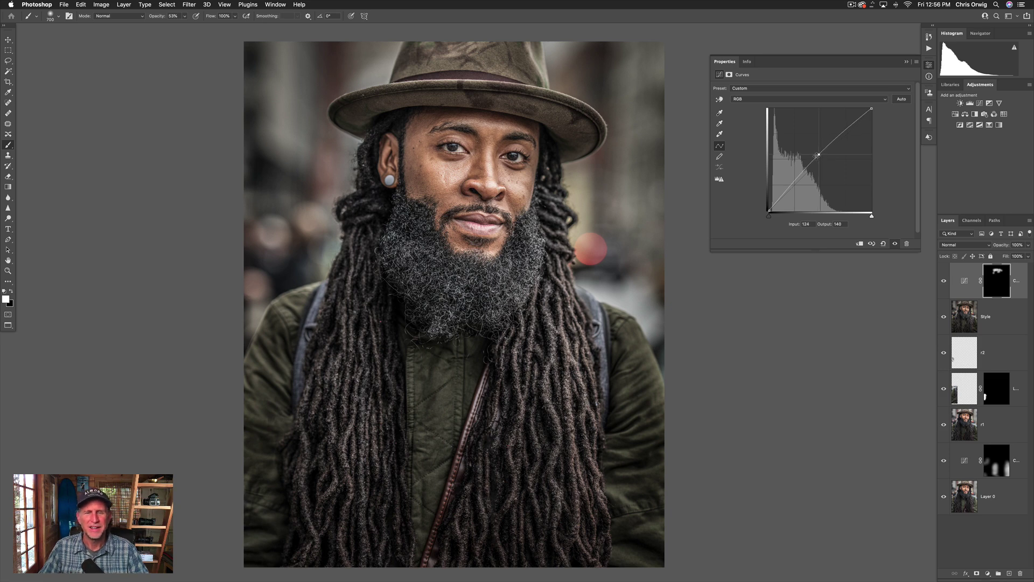
pyautogui.click(944, 281)
pyautogui.click(943, 281)
pyautogui.click(944, 319)
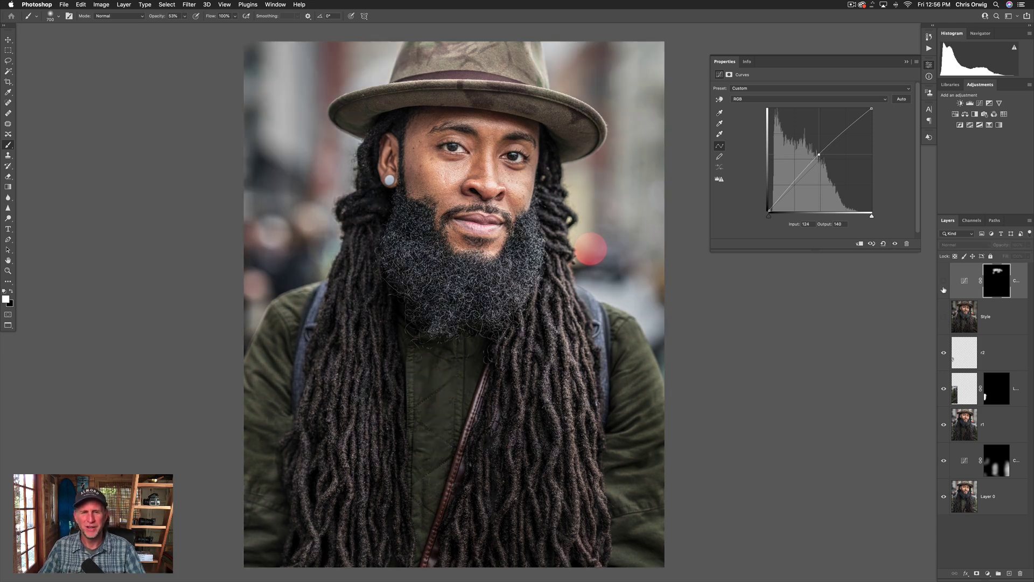
pyautogui.click(943, 316)
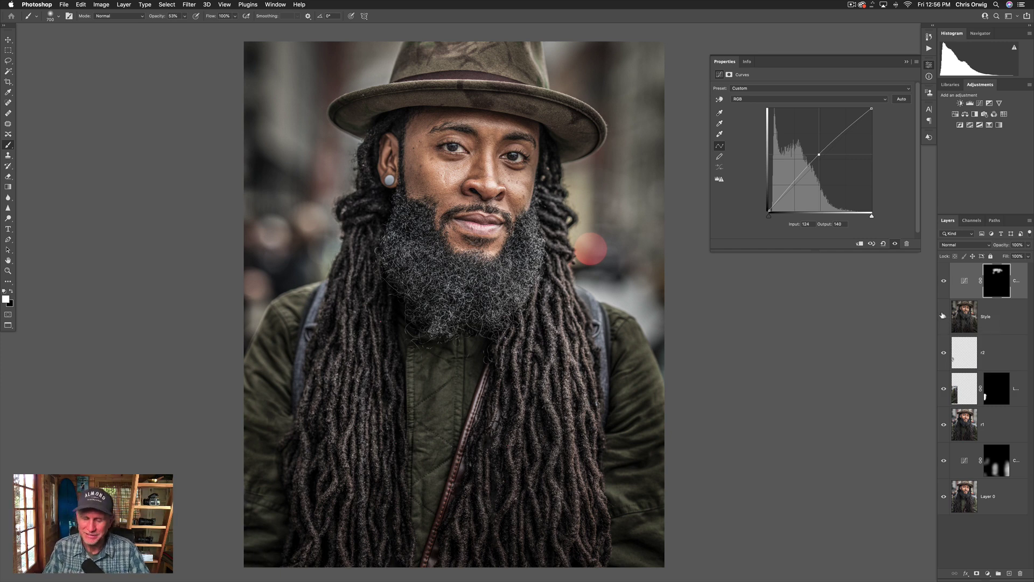
# Add a Curves adjustment on top, lower its white point to about output 197, and pull the midtones to input 150, output 88.
pyautogui.press('super+plus')
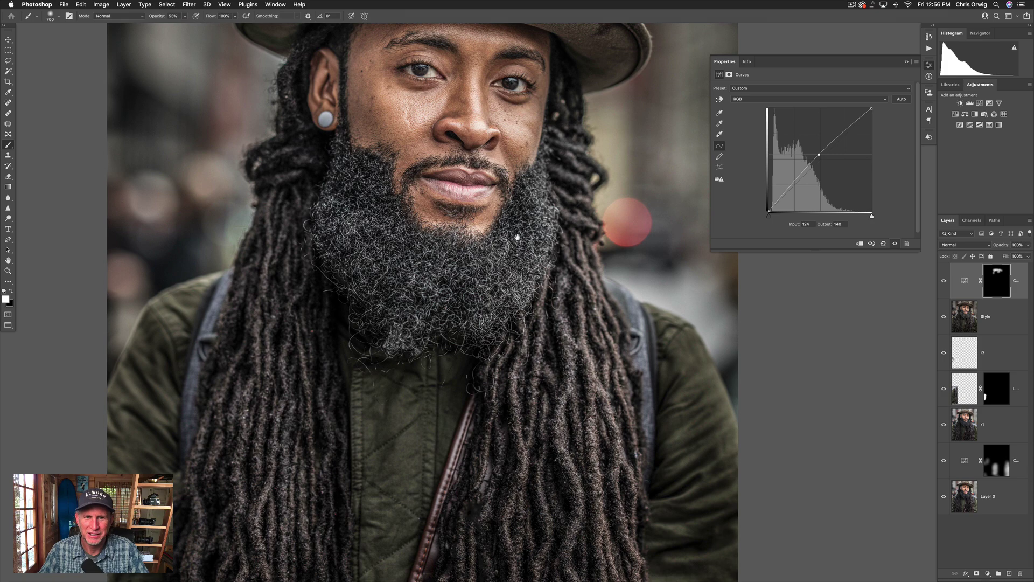
pyautogui.scroll(2, 515, 237)
pyautogui.press('super+plus')
pyautogui.scroll(3, 491, 268)
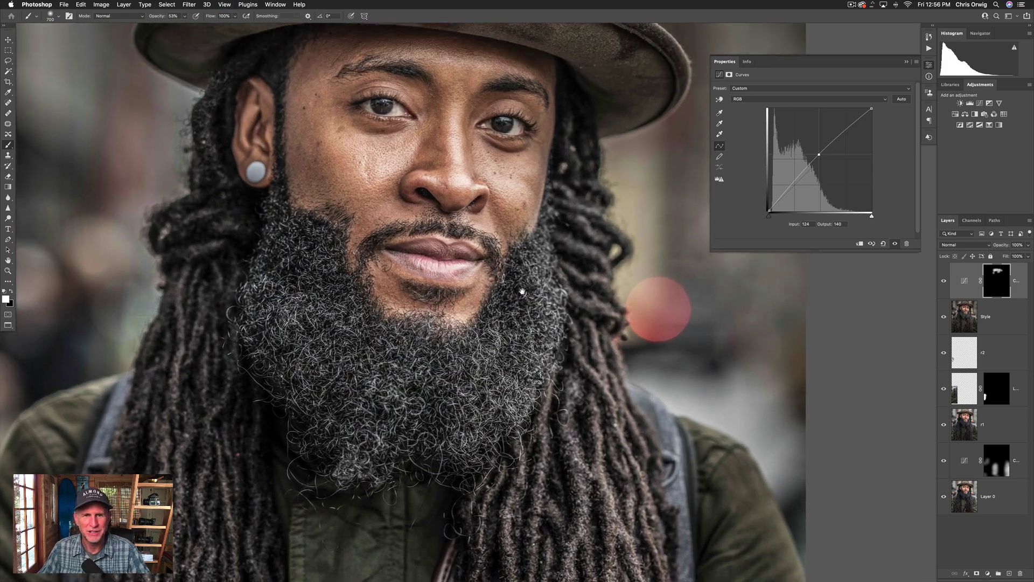
pyautogui.press('v')
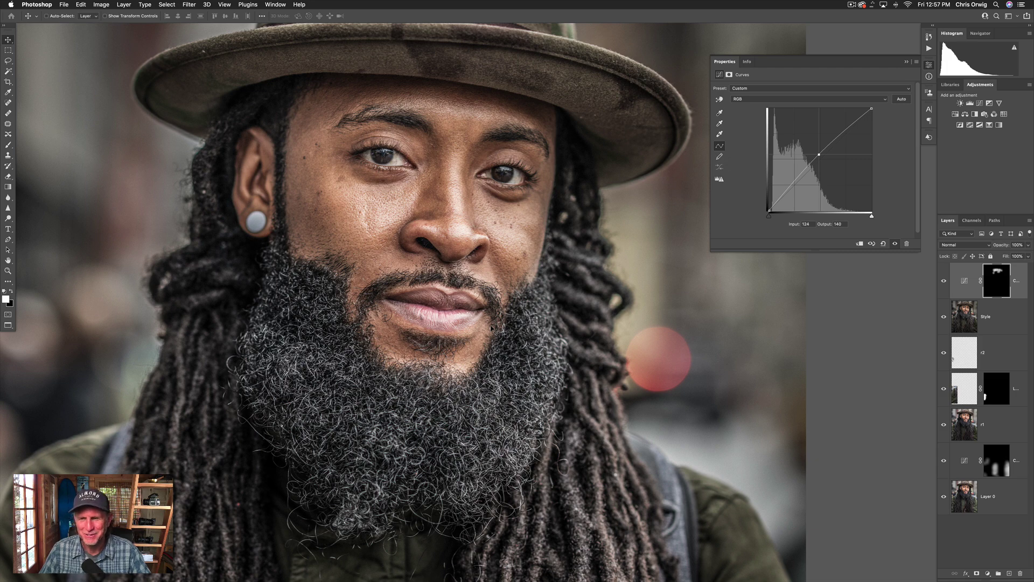
pyautogui.click(980, 103)
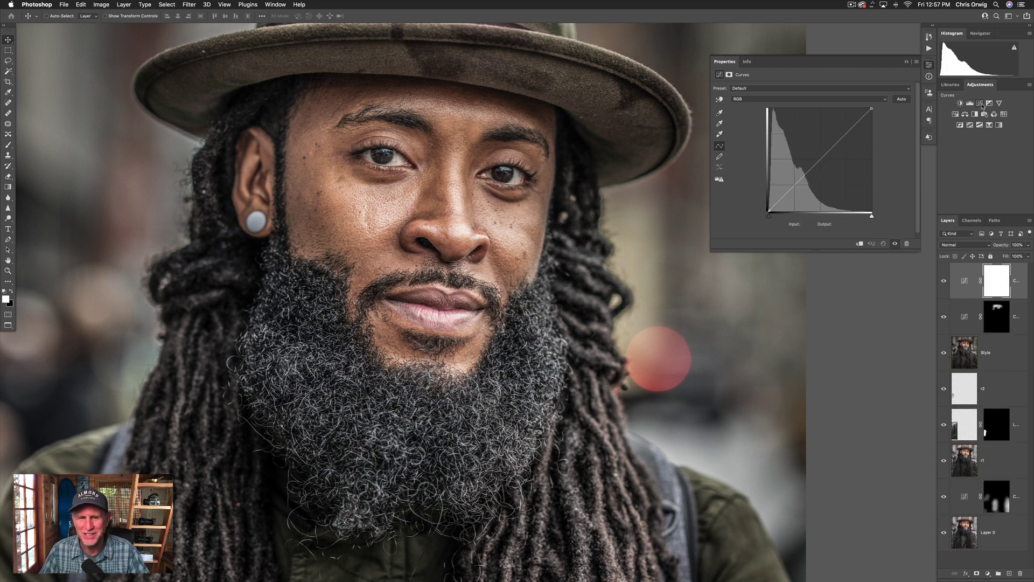
pyautogui.moveTo(815, 251); pyautogui.dragTo(814, 267)
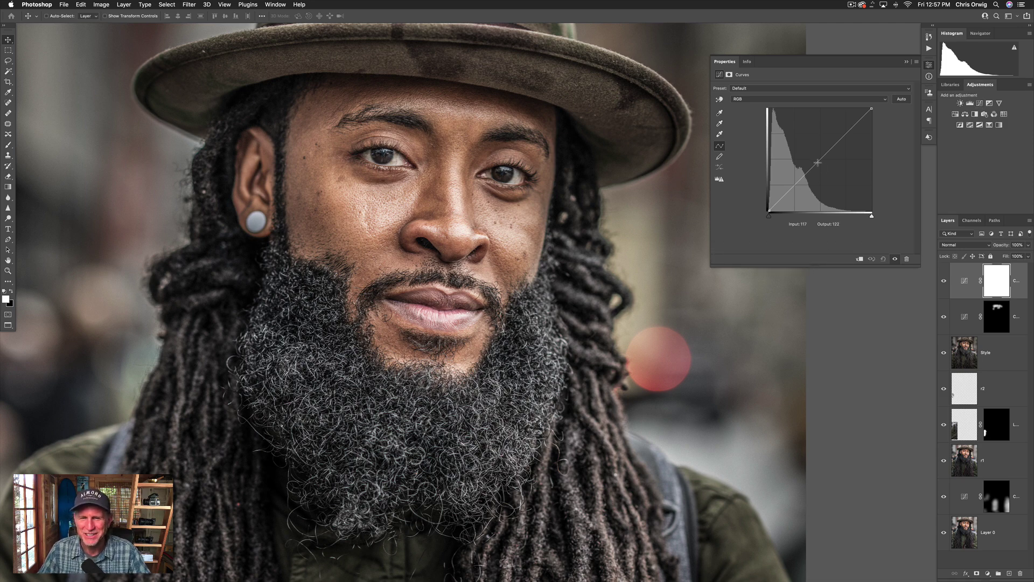
pyautogui.moveTo(817, 161); pyautogui.dragTo(827, 174)
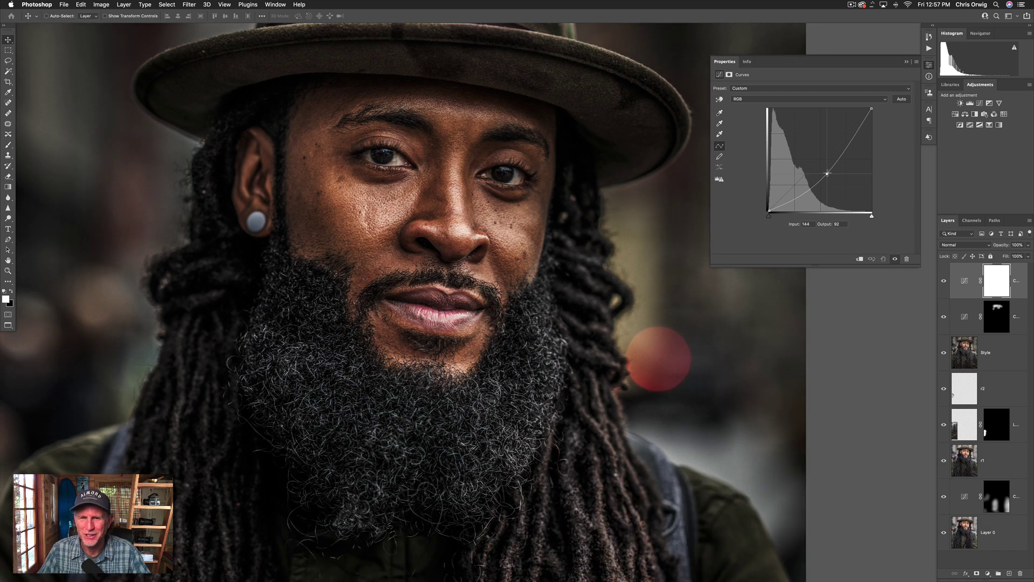
pyautogui.moveTo(871, 109); pyautogui.dragTo(872, 133)
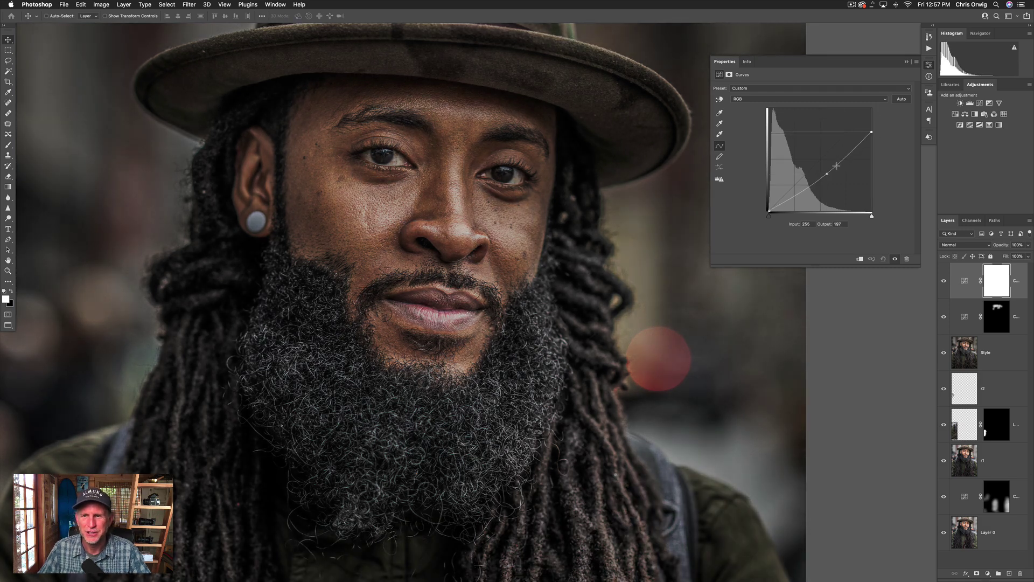
pyautogui.moveTo(826, 173); pyautogui.dragTo(830, 176)
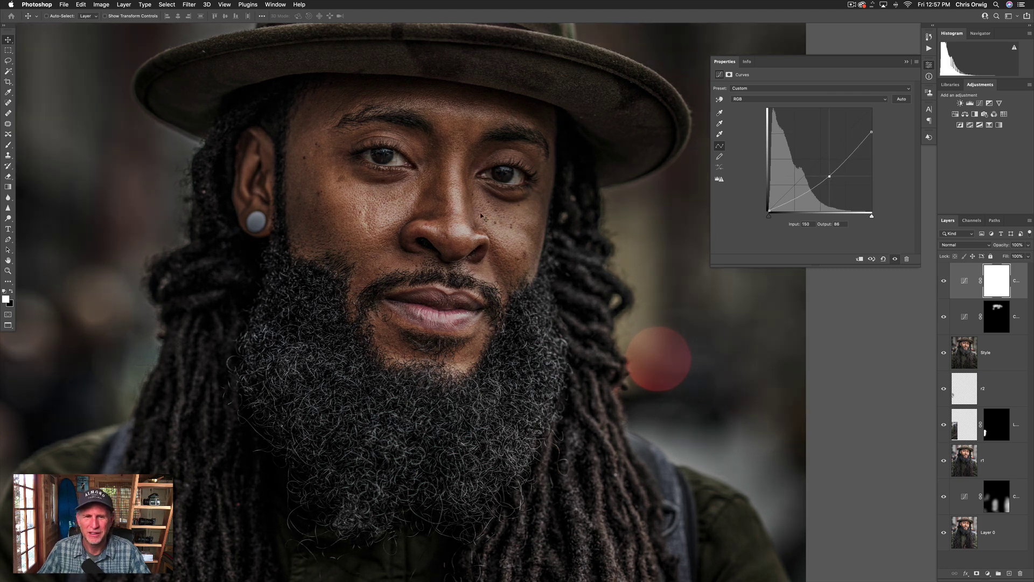
# Mask the new Curves with Color Range sampled from nose, lip and cheek highlights at fuzziness 28, range 8%, and compare with the layer hidden.
pyautogui.click(729, 75)
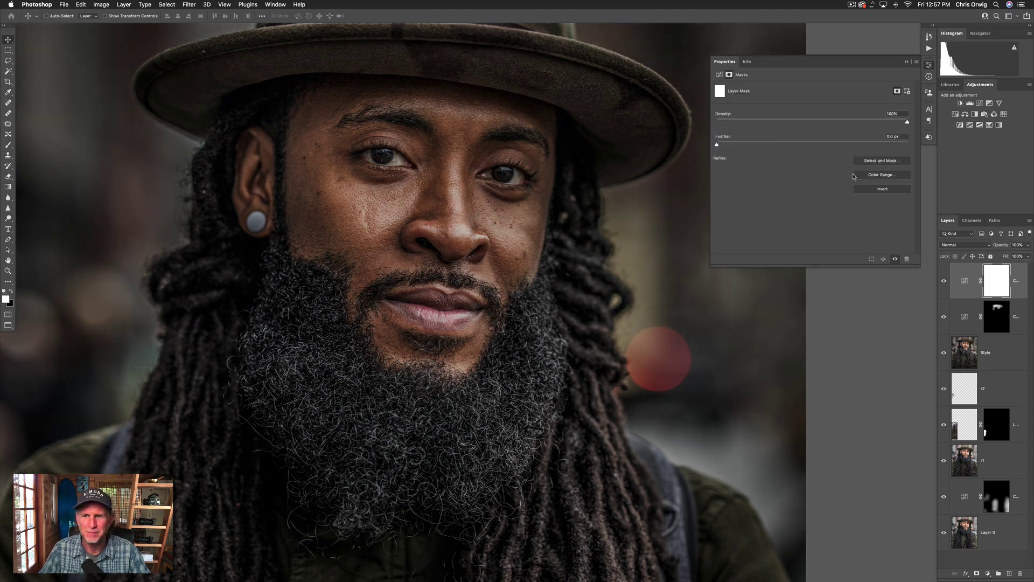
pyautogui.click(461, 227)
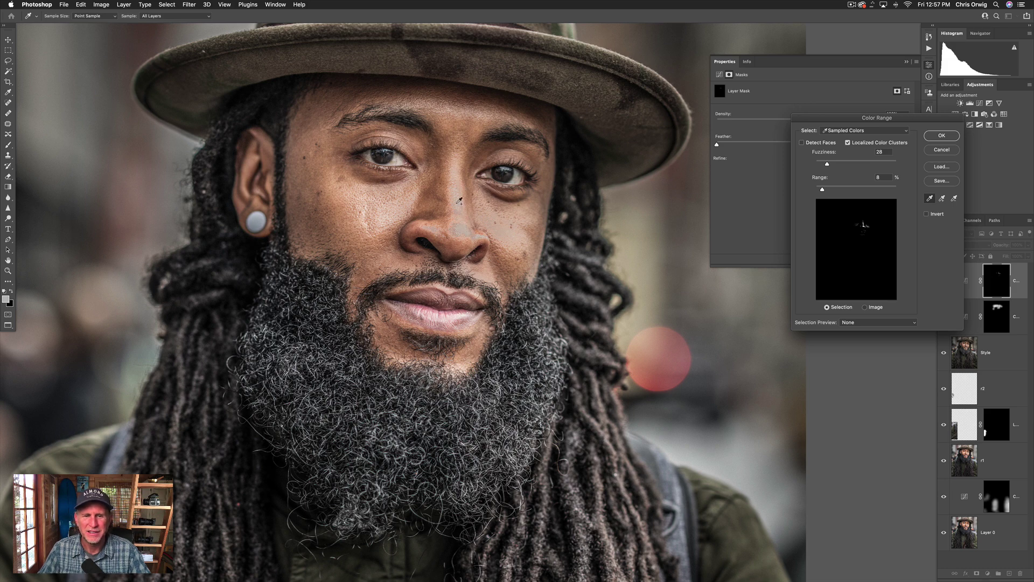
pyautogui.keyDown('shift'); pyautogui.click(455, 316); pyautogui.keyUp('shift')
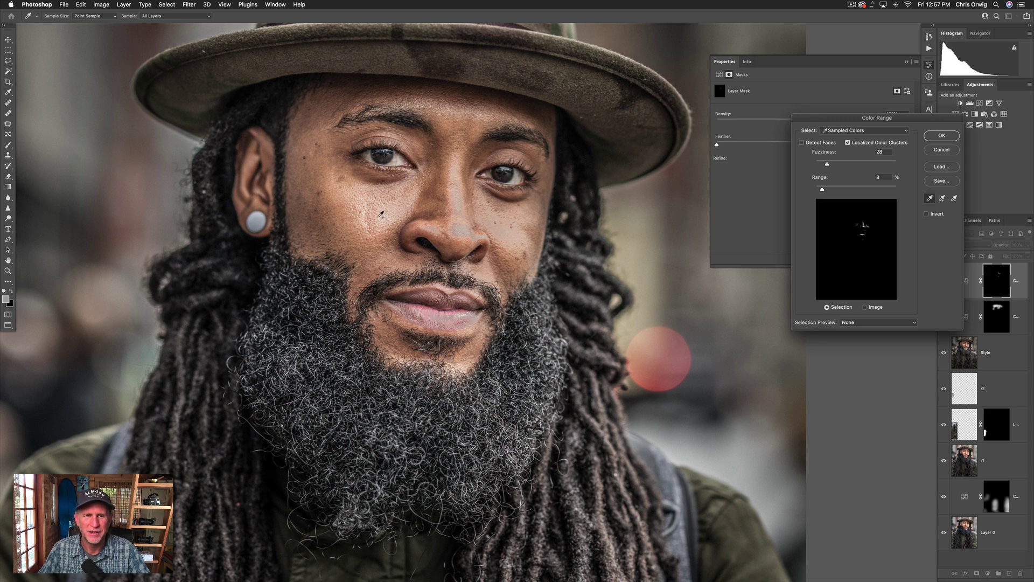
pyautogui.keyDown('shift'); pyautogui.click(365, 214); pyautogui.keyUp('shift')
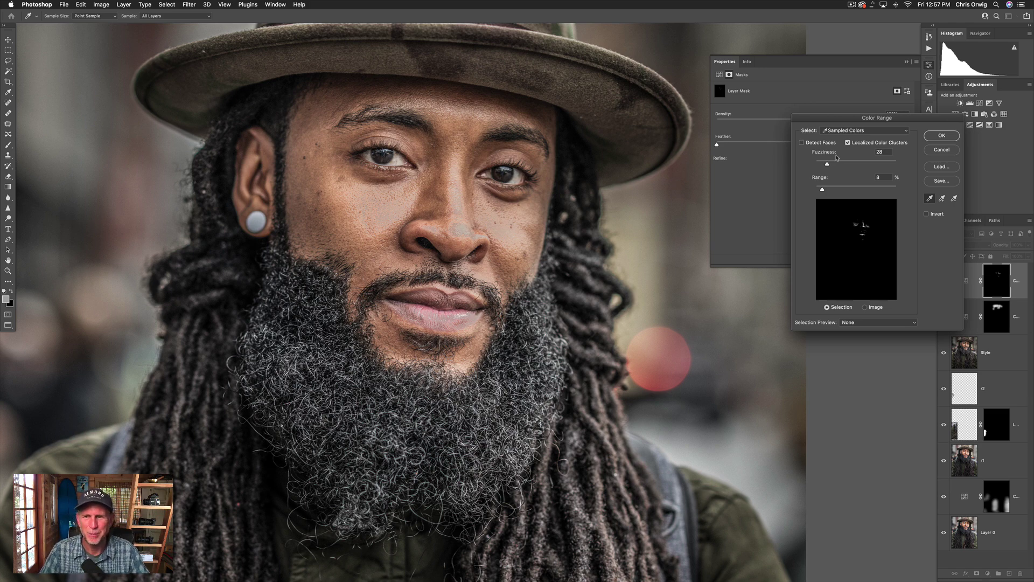
pyautogui.click(942, 136)
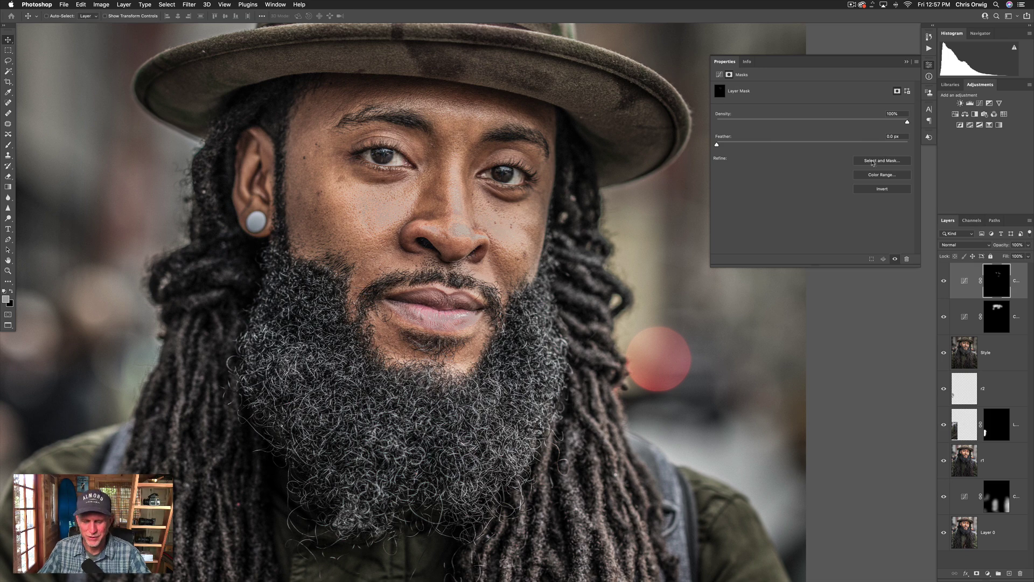
pyautogui.press('super+plus')
pyautogui.moveTo(635, 198); pyautogui.dragTo(652, 260)
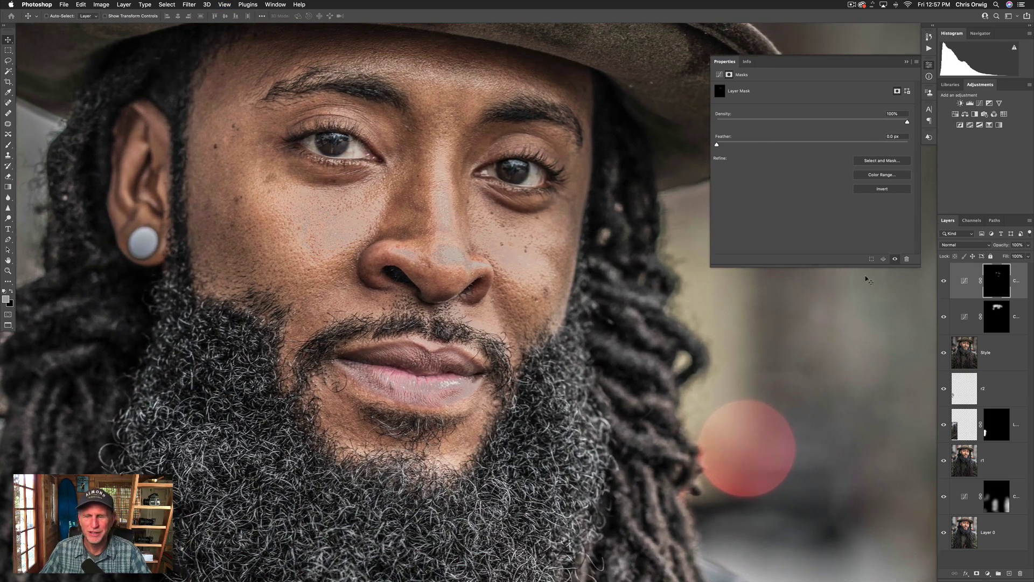
pyautogui.click(942, 280)
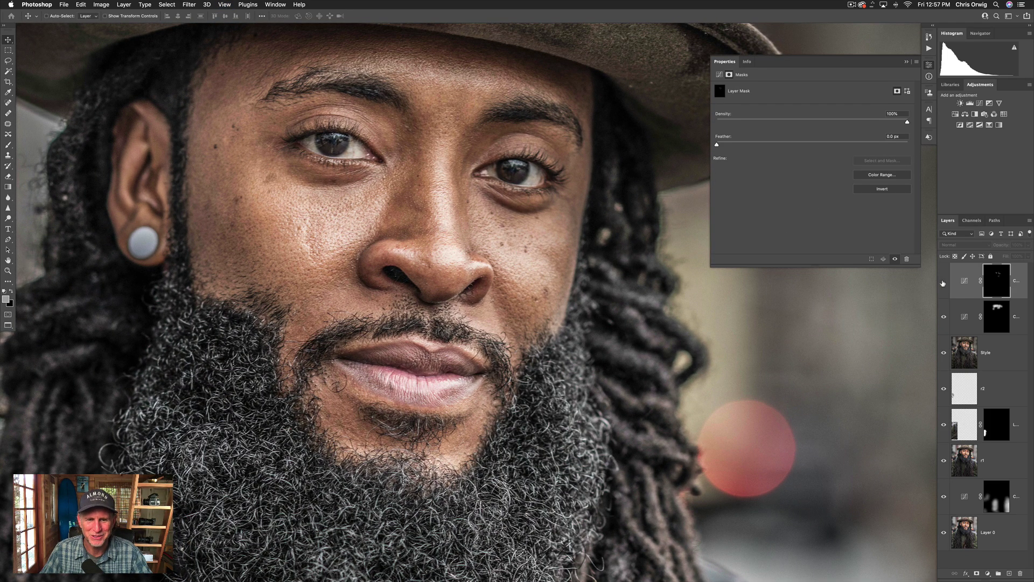
pyautogui.click(942, 281)
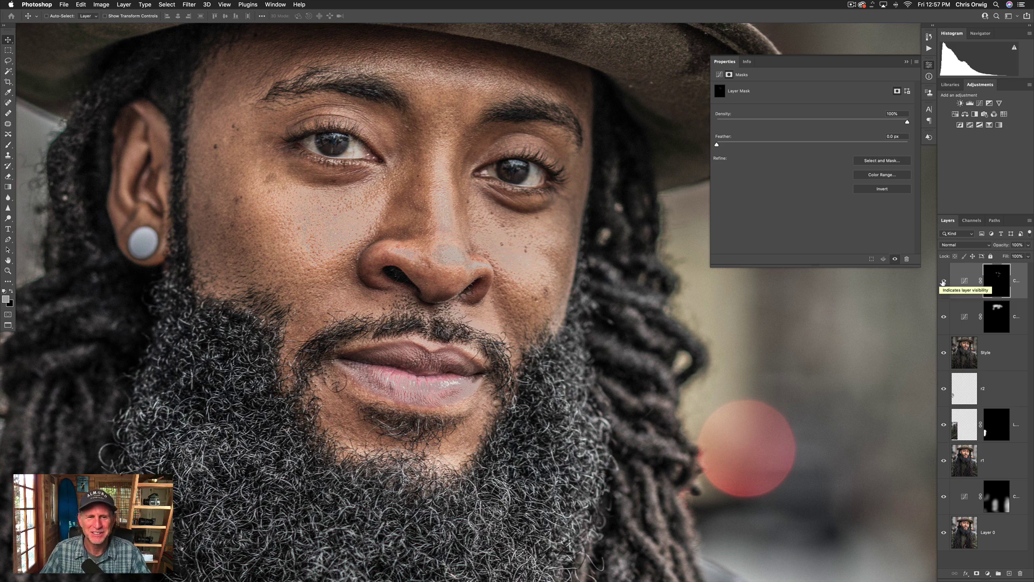
# View the highlight mask alone, feather it to 5.5 px, and compare the face with the Curves layer hidden and shown.
pyautogui.keyDown('alt'); pyautogui.click(997, 290); pyautogui.keyUp('alt')
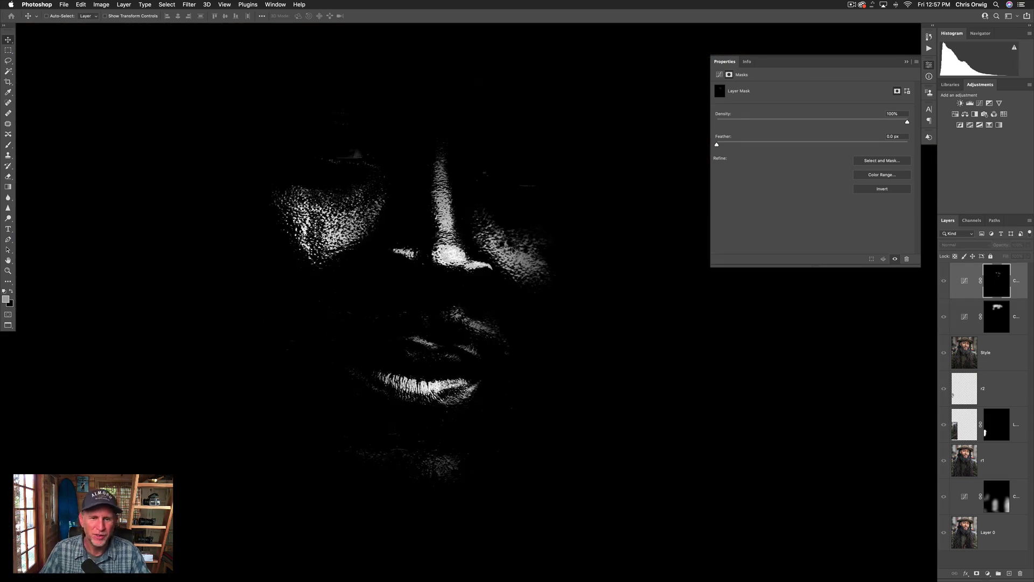
pyautogui.moveTo(716, 145); pyautogui.dragTo(762, 151)
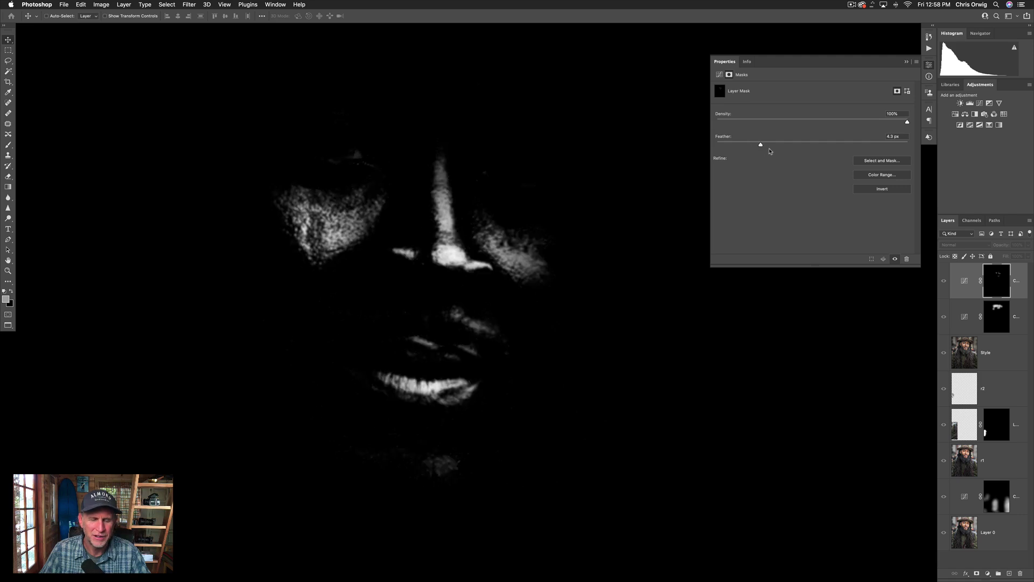
pyautogui.moveTo(759, 144)
pyautogui.mouseDown()
pyautogui.moveTo(778, 145)
pyautogui.moveTo(721, 146)
pyautogui.moveTo(771, 152)
pyautogui.mouseUp()
pyautogui.keyDown('alt'); pyautogui.click(999, 285); pyautogui.keyUp('alt')
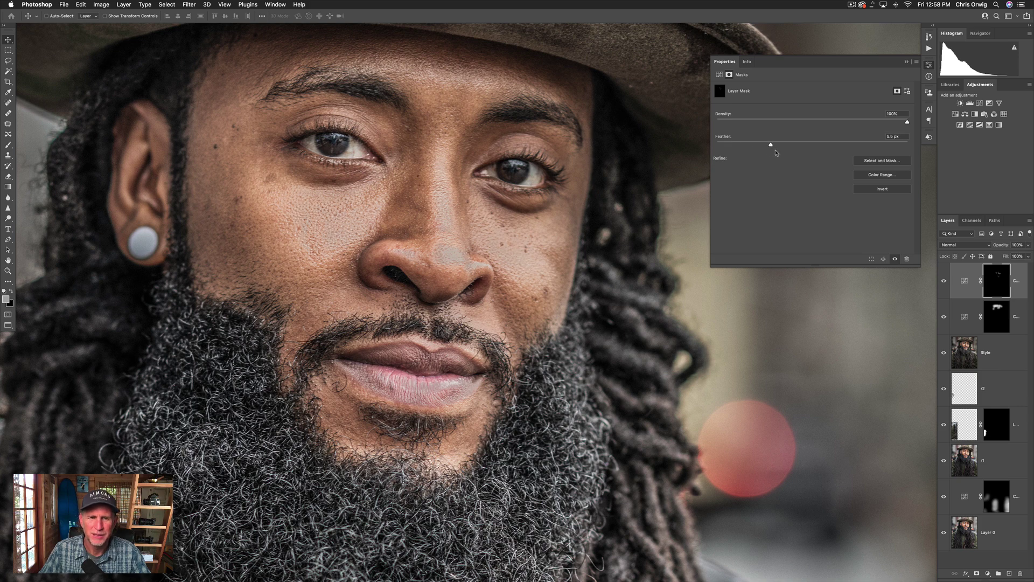
pyautogui.click(944, 281)
pyautogui.click(943, 281)
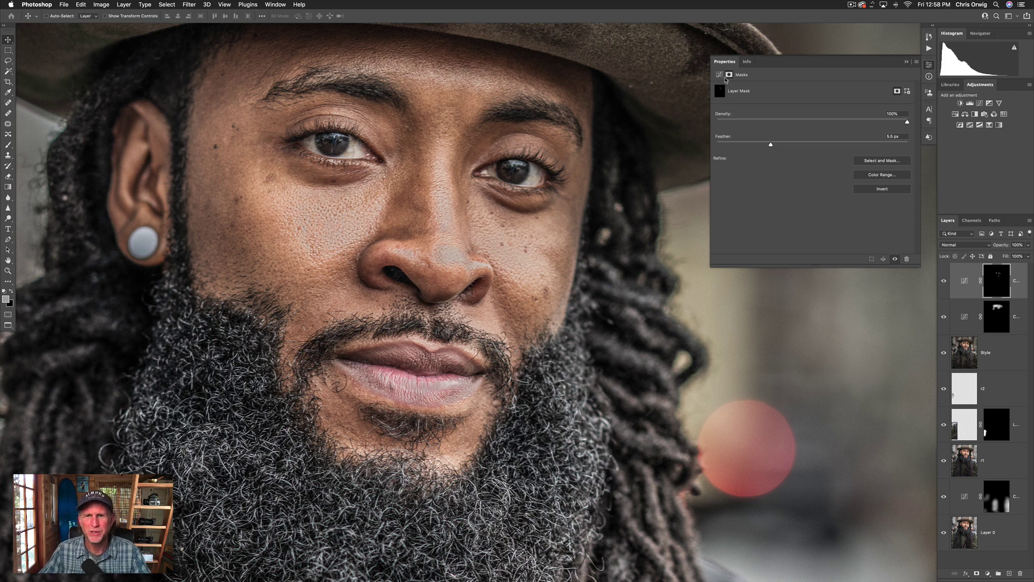
# Try a strong red boost in the Curves Red channel, and settle its midtone point at about input 120, output 128.
pyautogui.click(719, 74)
pyautogui.click(776, 99)
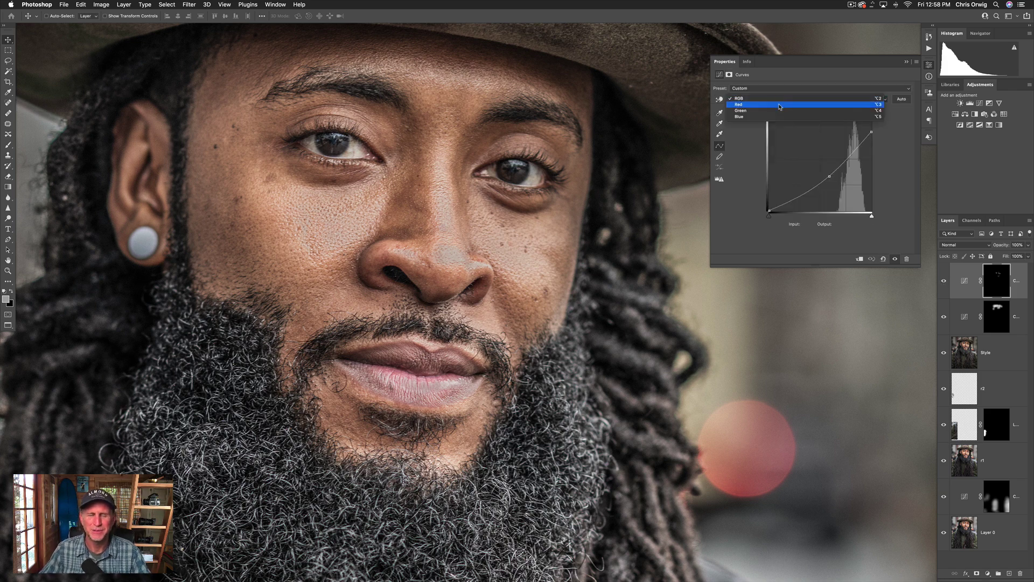
pyautogui.click(779, 106)
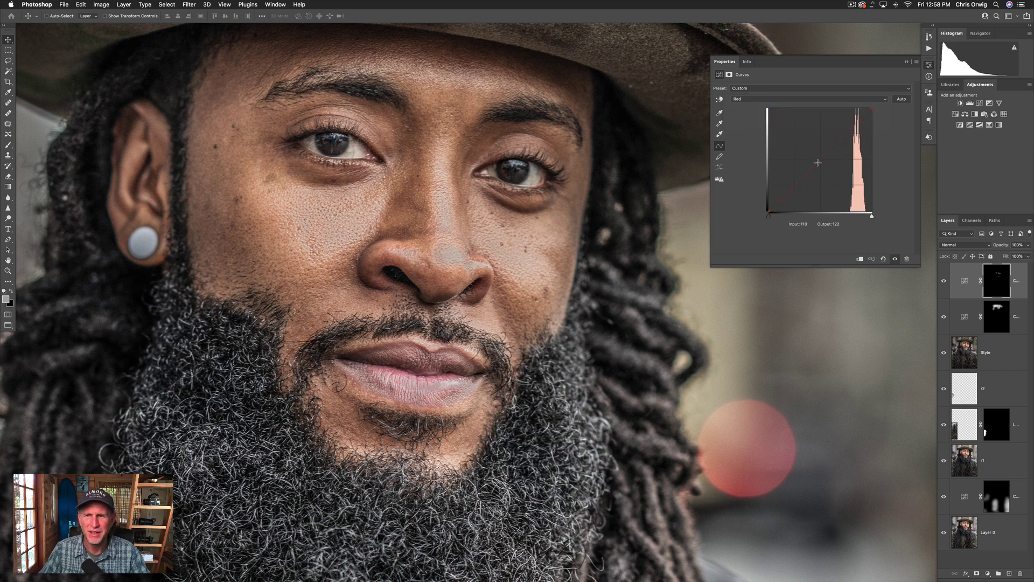
pyautogui.moveTo(817, 161); pyautogui.dragTo(793, 140)
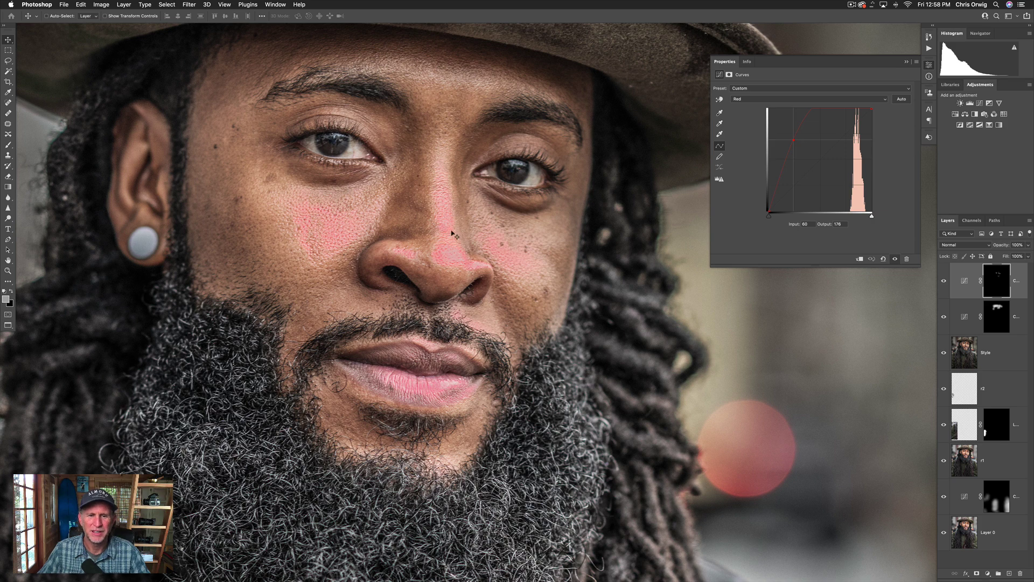
pyautogui.moveTo(793, 139); pyautogui.dragTo(818, 159)
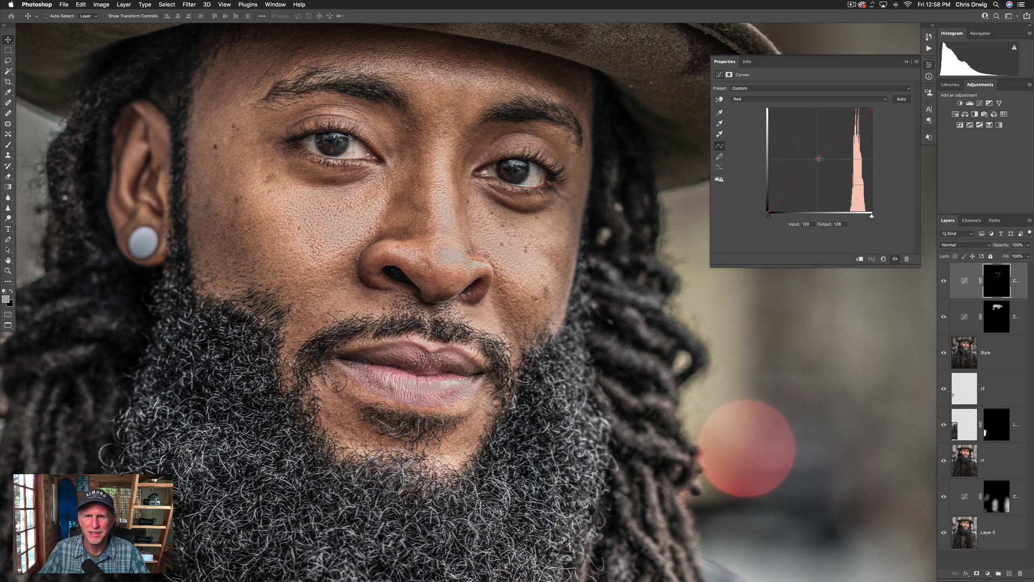
# Lower the Blue channel's midtones in the highlight Curves to input 137, output 108.
pyautogui.click(777, 99)
pyautogui.click(777, 111)
pyautogui.moveTo(819, 159); pyautogui.dragTo(824, 166)
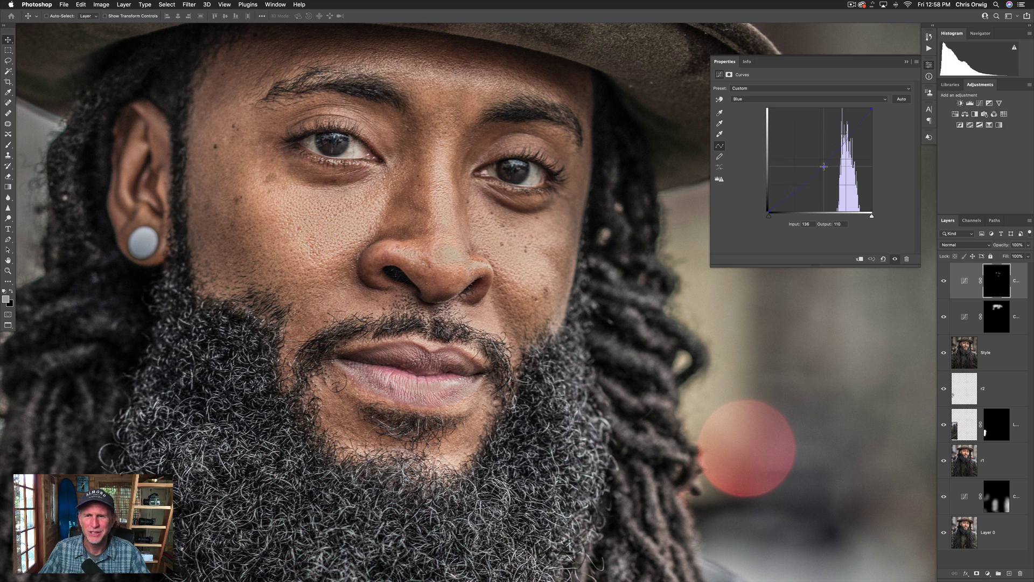
# Raise the Red channel's midtone point to input 113, output 143, and compare the face with the Curves layer hidden and shown.
pyautogui.click(792, 99)
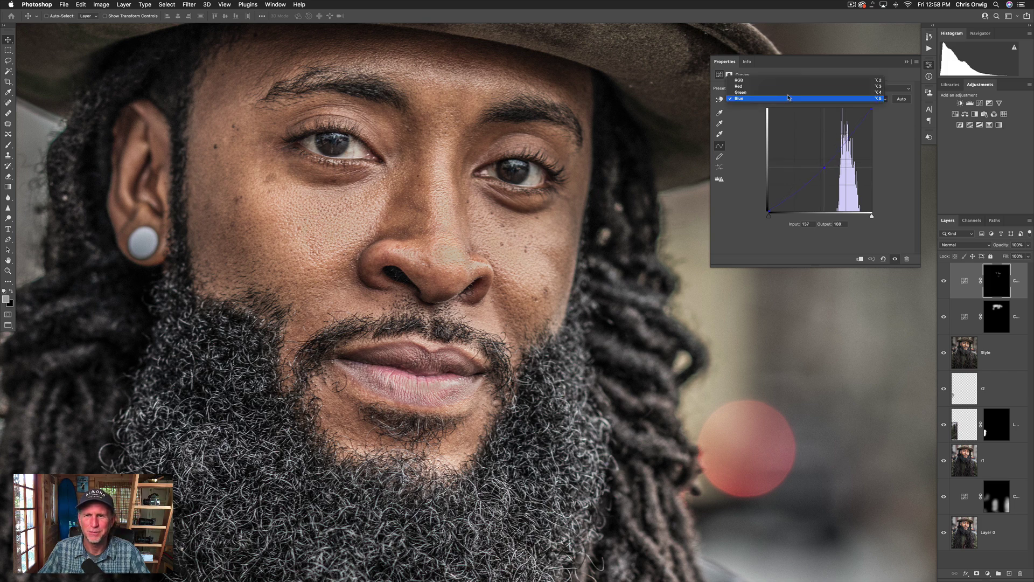
pyautogui.click(788, 87)
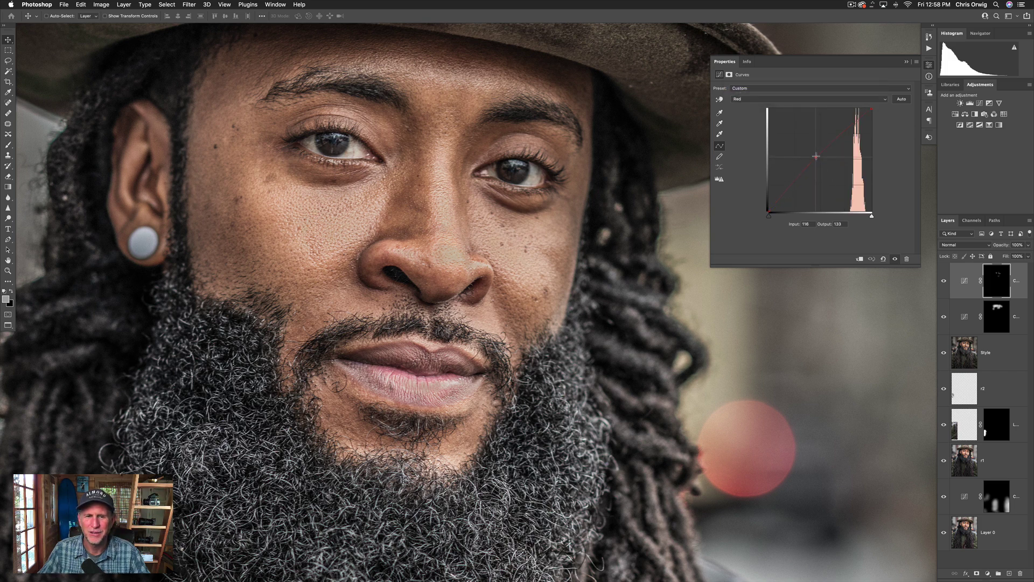
pyautogui.moveTo(816, 156); pyautogui.dragTo(815, 153)
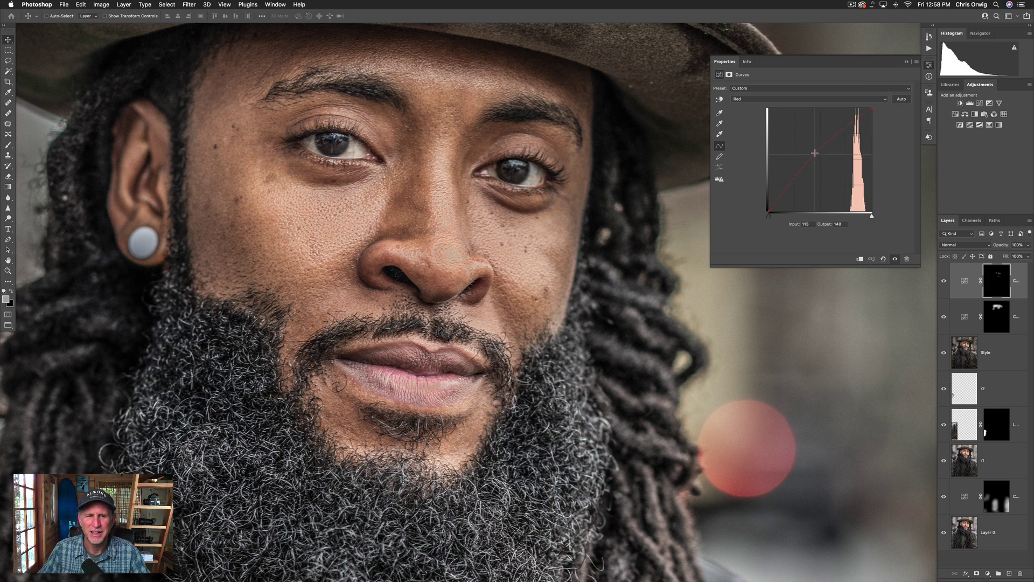
pyautogui.click(943, 282)
pyautogui.click(943, 282)
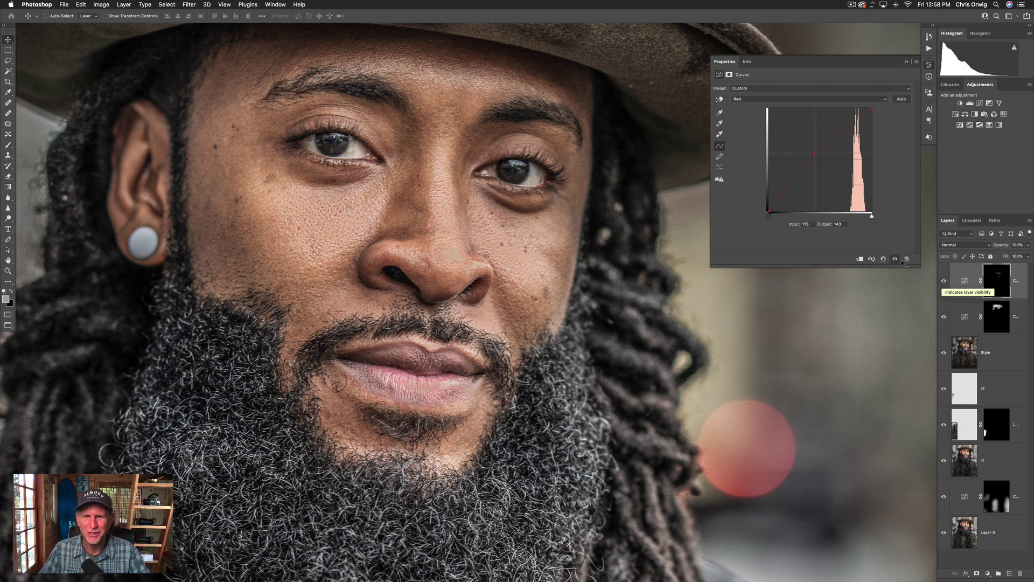
# Increase the highlight mask's feather to 14.2 px and compare the face with the Curves layer hidden and shown.
pyautogui.click(728, 74)
pyautogui.moveTo(770, 144); pyautogui.dragTo(797, 146)
pyautogui.click(944, 281)
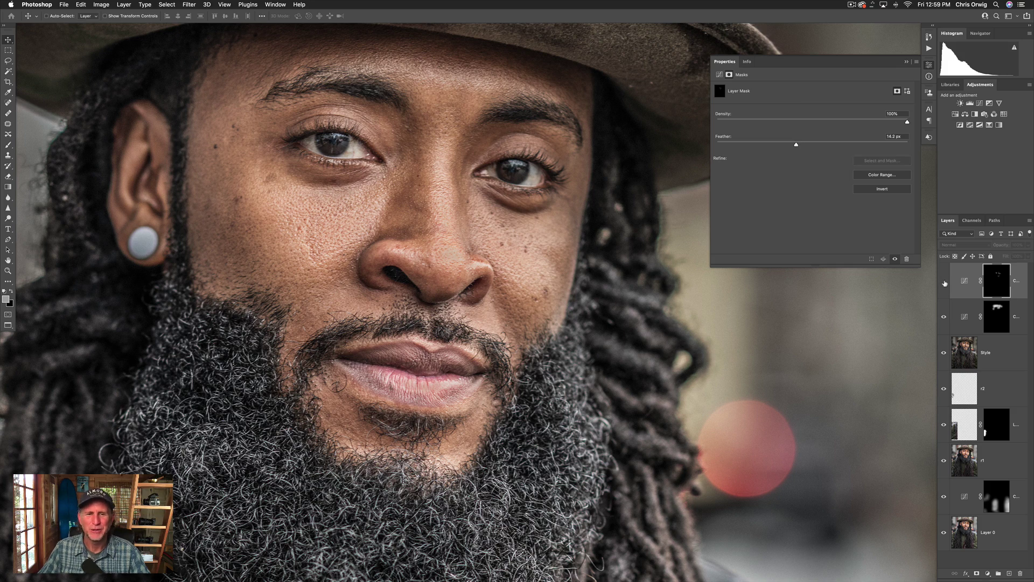
pyautogui.click(944, 281)
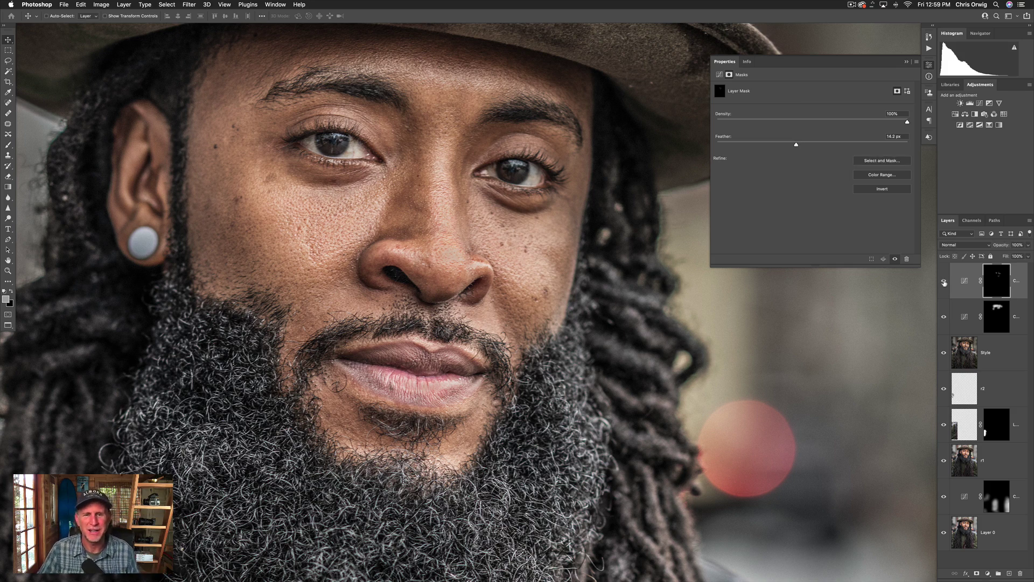
# Reduce the highlight Curves layer's opacity to 64%, compare it hidden and shown, and check the portrait at a smaller size.
pyautogui.moveTo(1028, 246); pyautogui.dragTo(1015, 257)
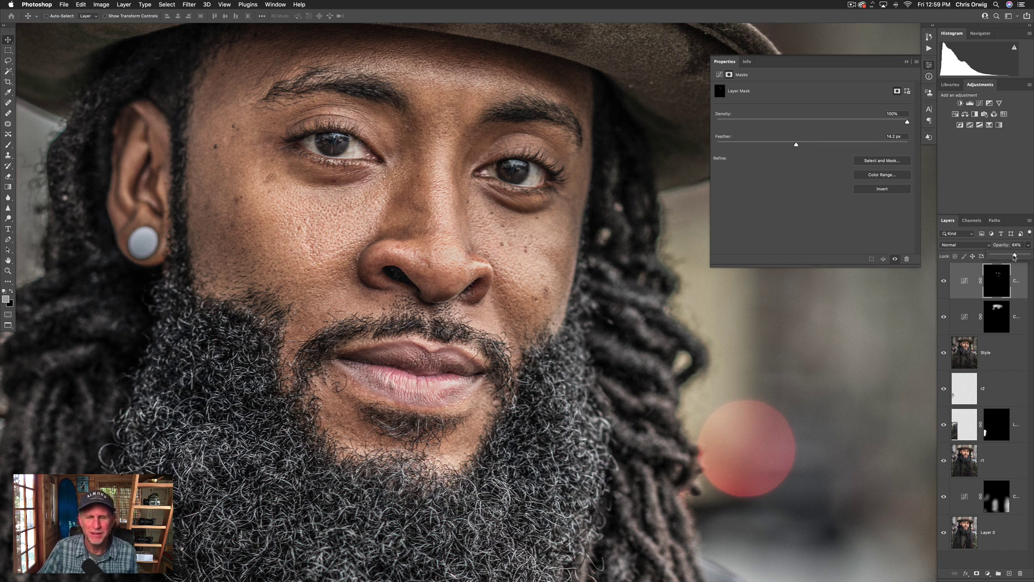
pyautogui.click(943, 281)
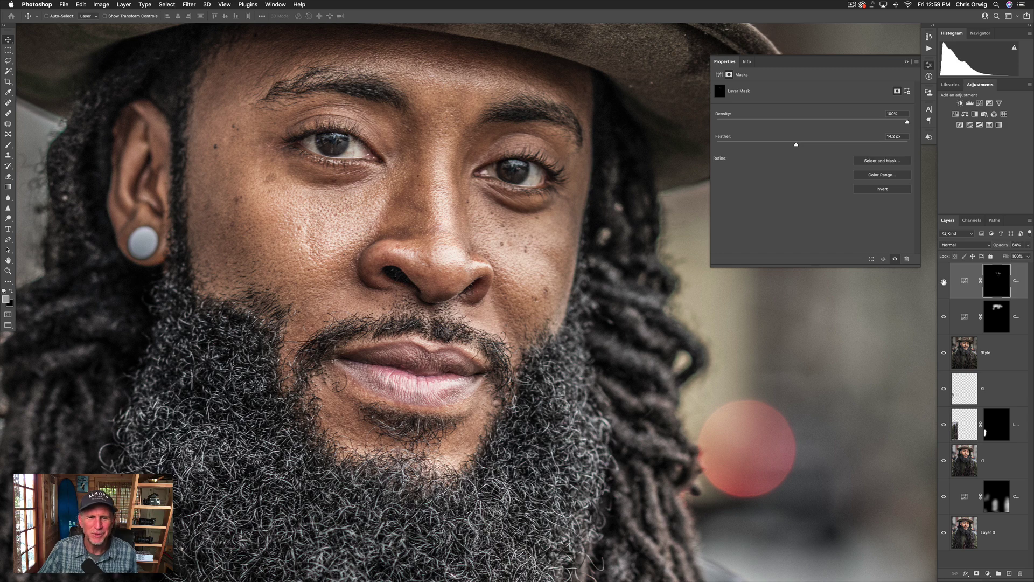
pyautogui.click(944, 280)
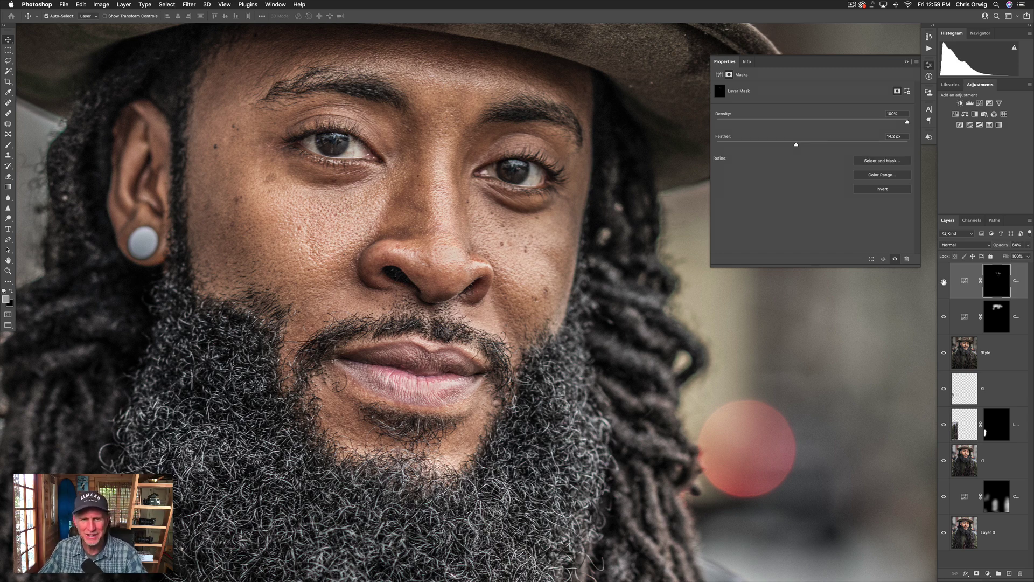
pyautogui.press('super+minus')
pyautogui.press('super+minus')
pyautogui.press('super+minus')
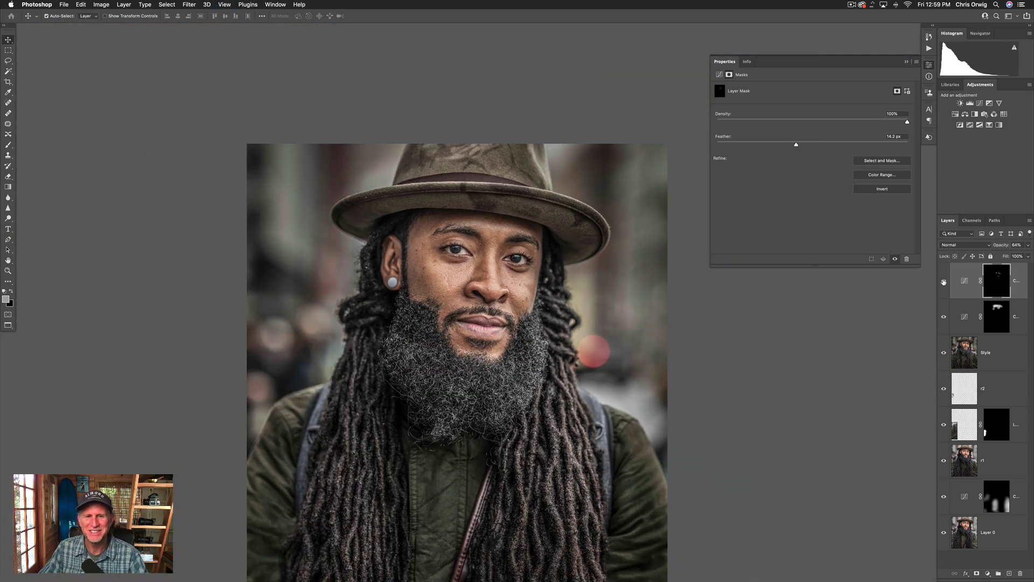
# Compare the portrait with the highlight Curves layer hidden and shown, and examine the face at closer range.
pyautogui.click(943, 280)
pyautogui.click(944, 281)
pyautogui.press('super+plus')
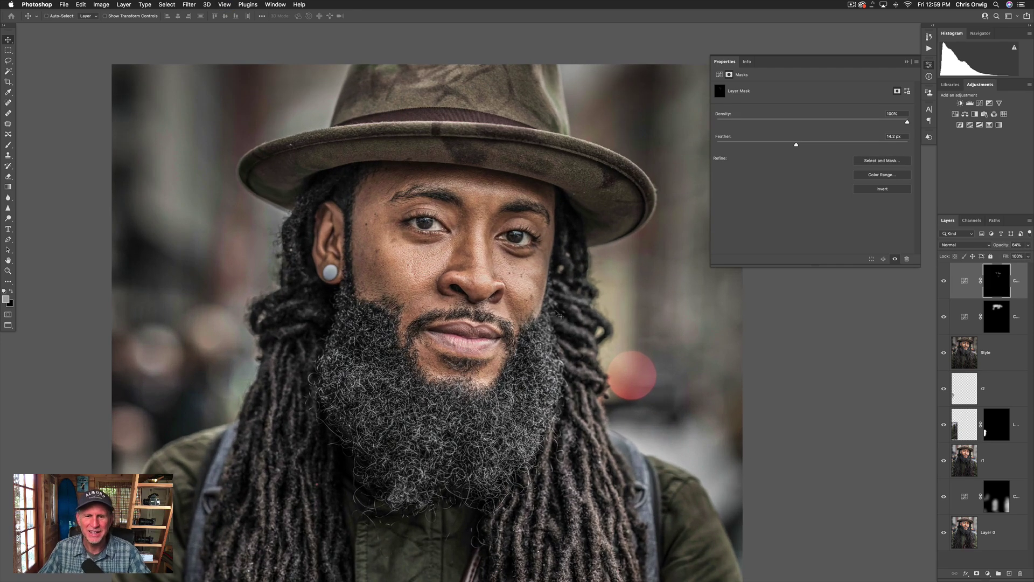
pyautogui.scroll(-3, 545, 314)
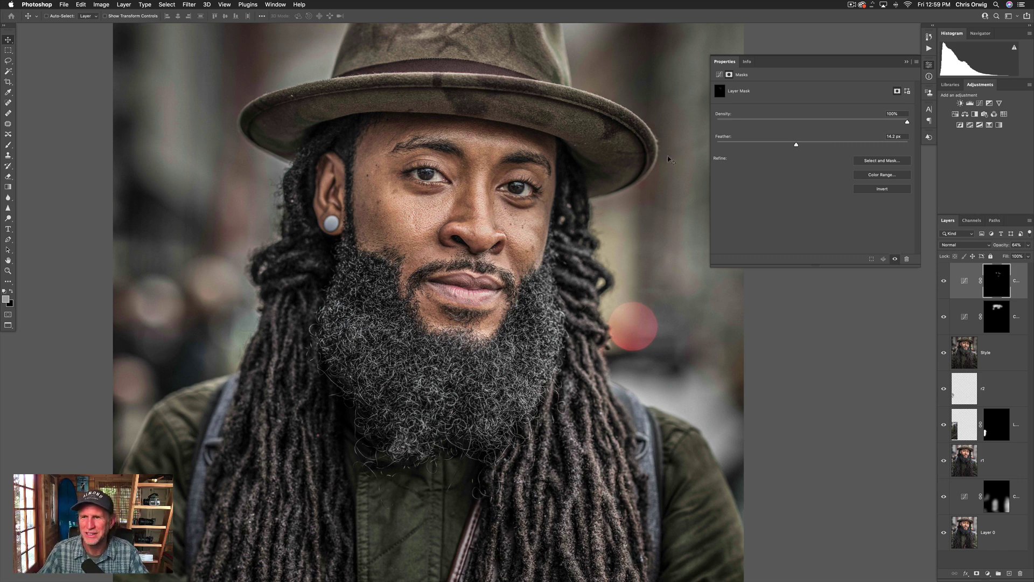
pyautogui.click(906, 62)
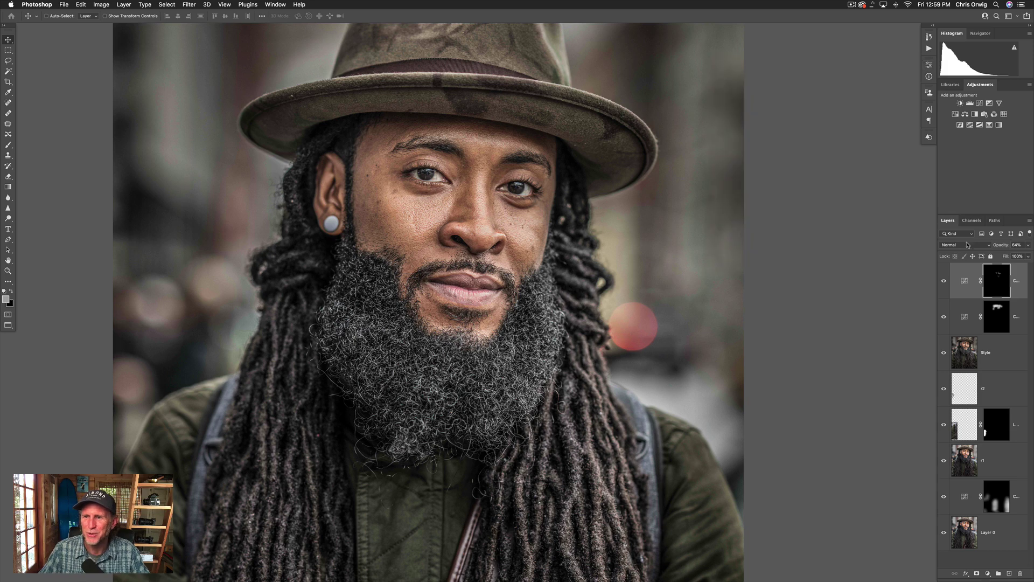
# Review the highlight Curves layer's curve settings, mask feather and colour channel choices.
pyautogui.doubleClick(965, 282)
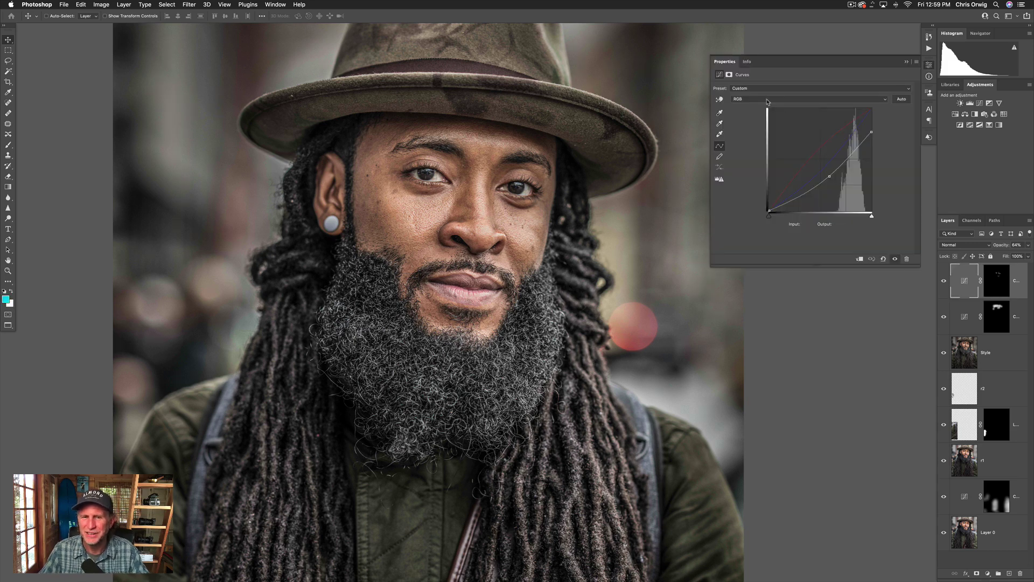
pyautogui.click(730, 74)
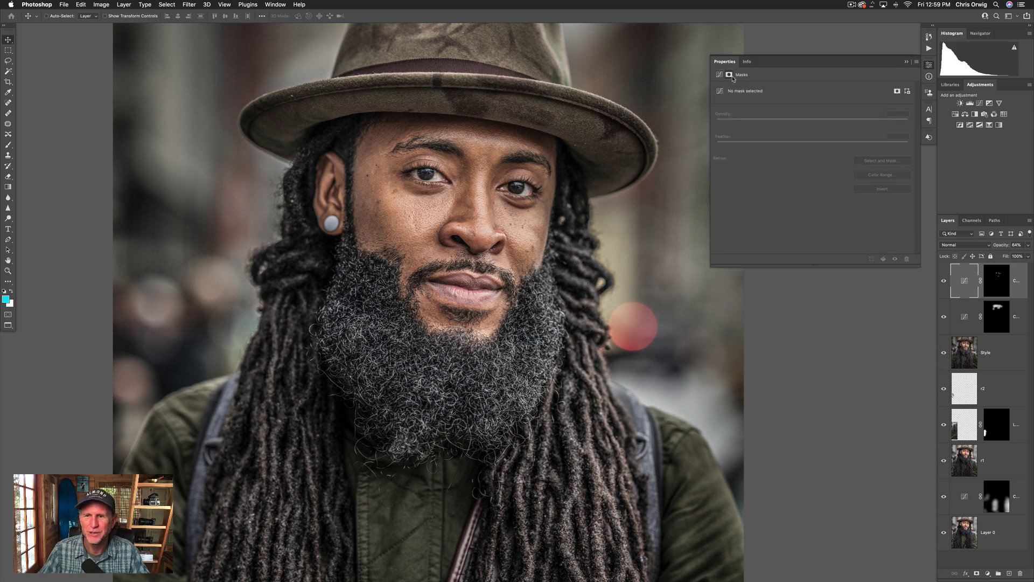
pyautogui.click(991, 289)
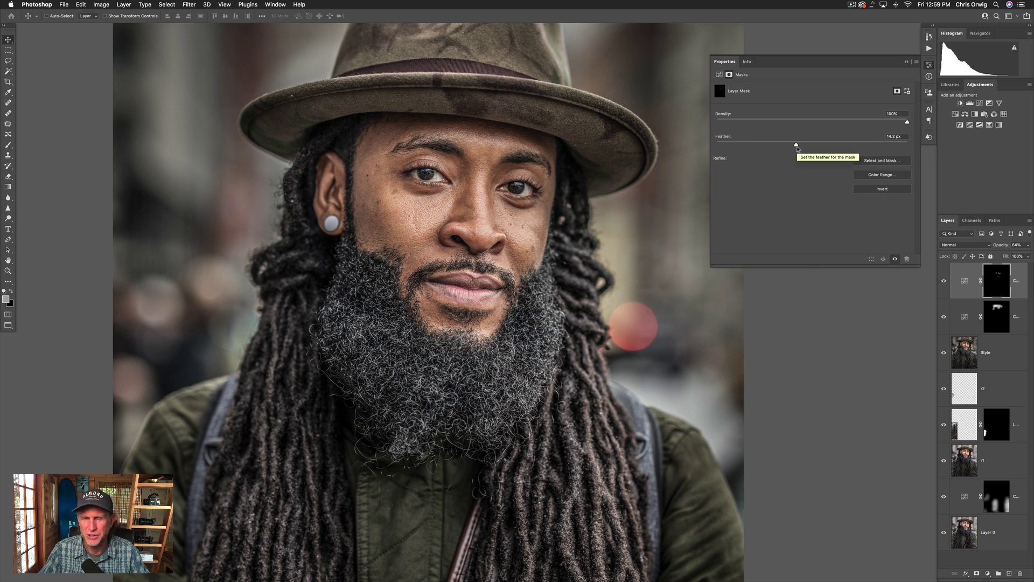
pyautogui.click(719, 74)
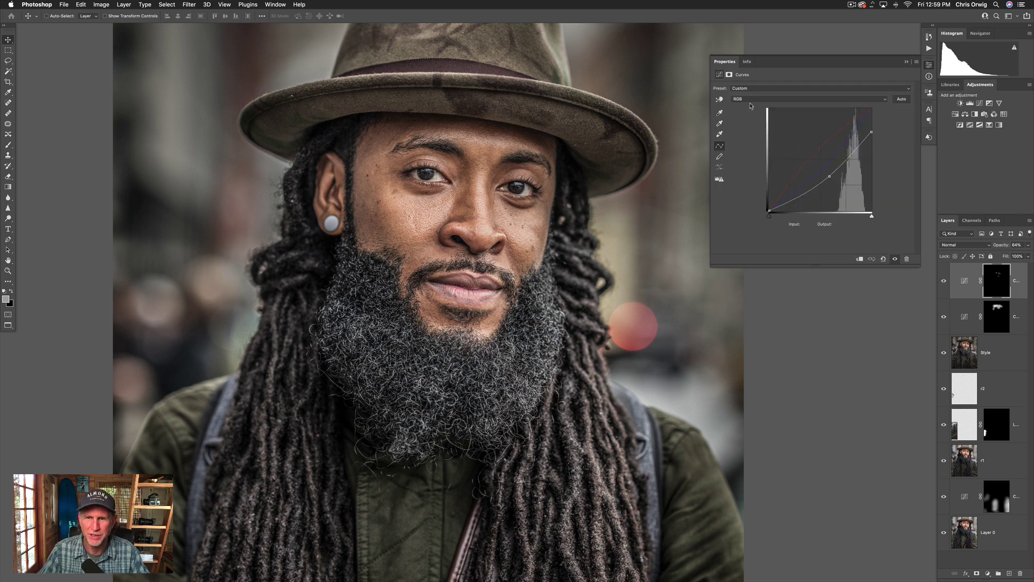
pyautogui.click(774, 101)
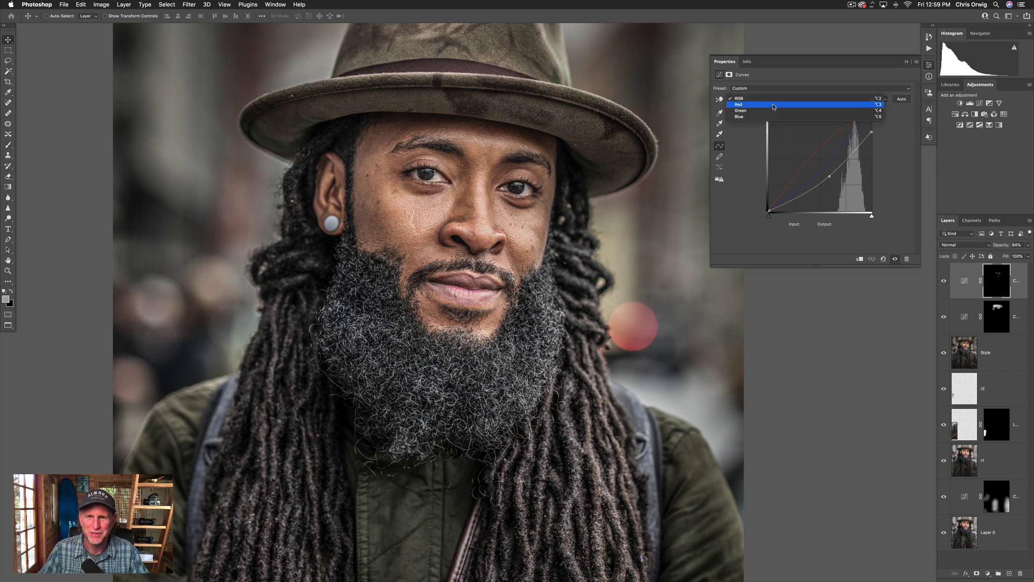
pyautogui.click(771, 100)
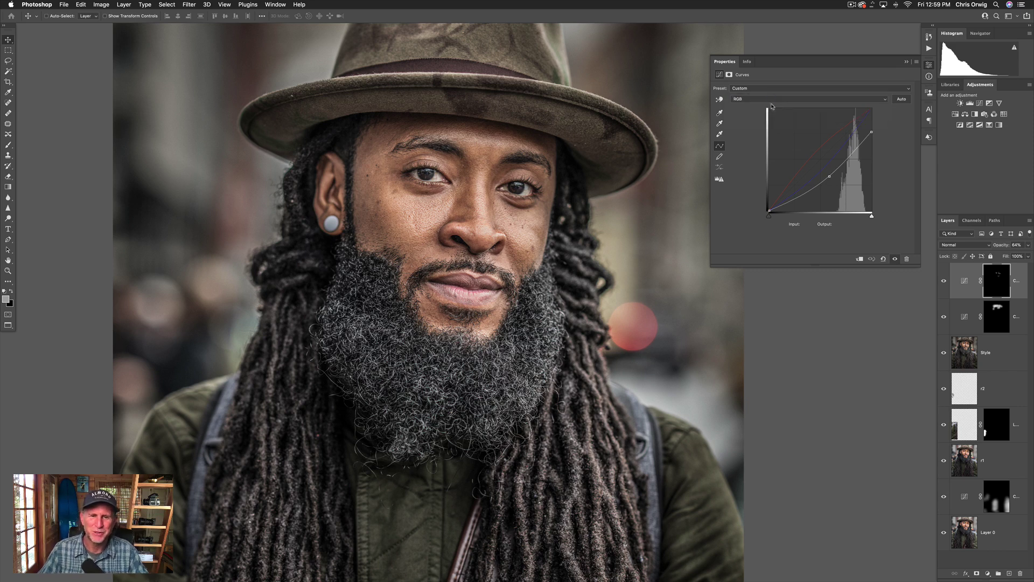
pyautogui.click(907, 62)
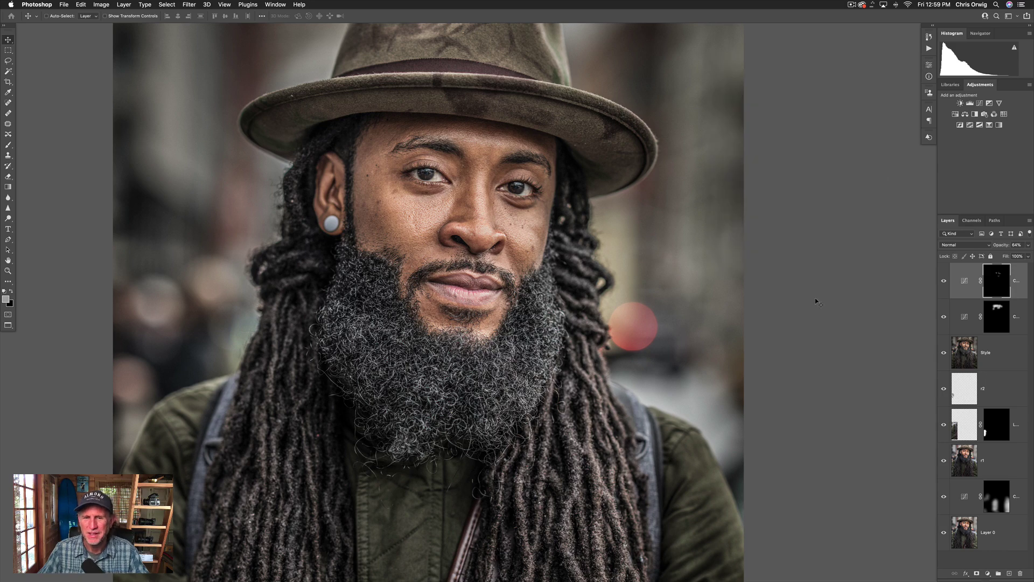
# Add a Curves layer above the stack, raising the midtones to input 137, output 150 and anchoring the shadows at 51, 51.
pyautogui.press('super+0')
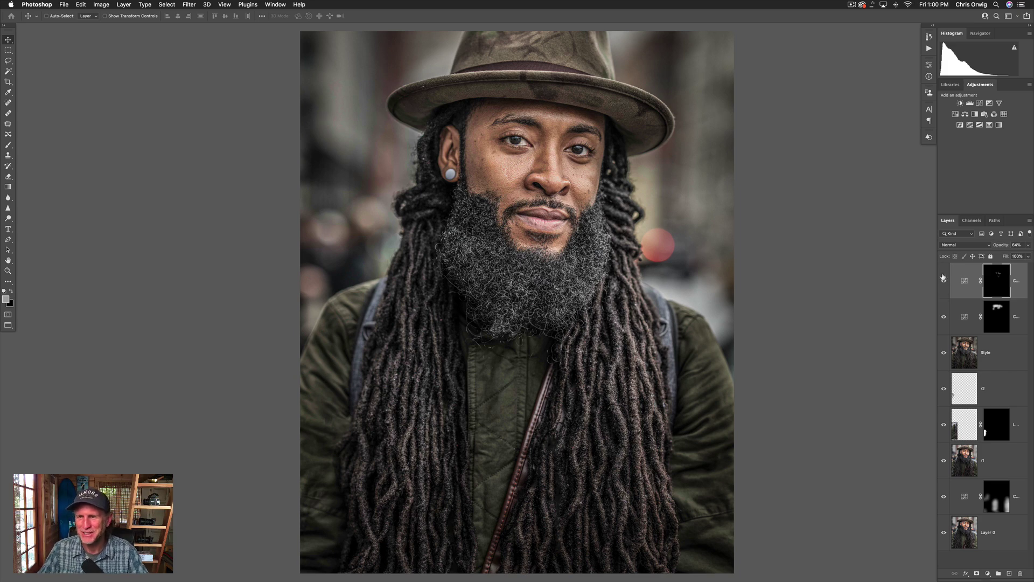
pyautogui.doubleClick(979, 85)
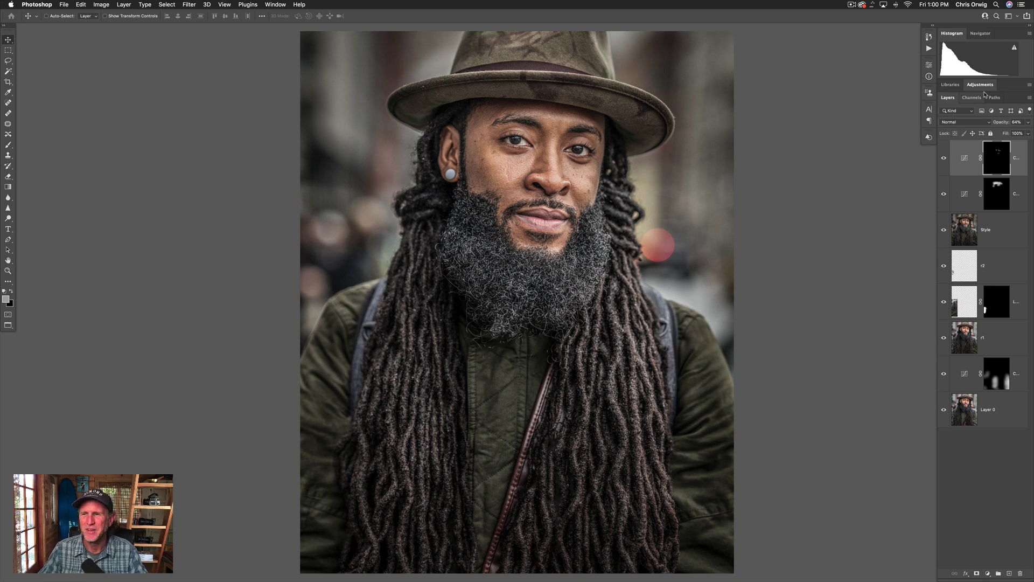
pyautogui.click(980, 85)
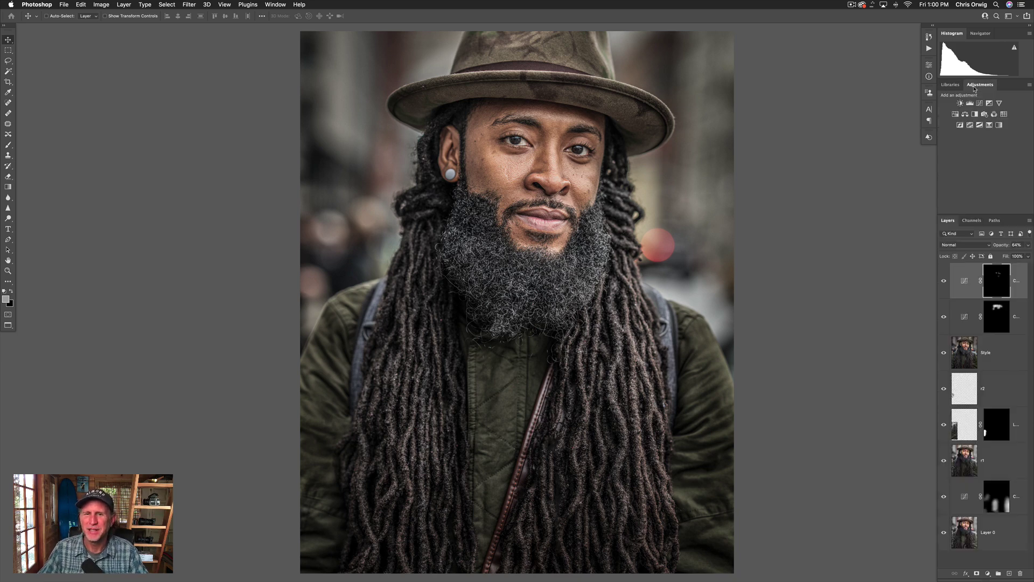
pyautogui.click(981, 104)
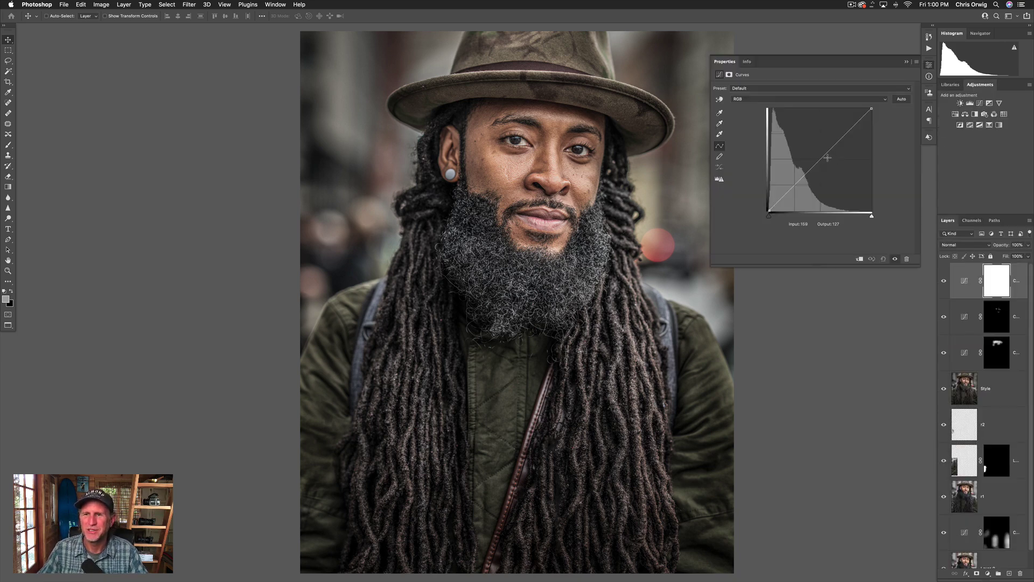
pyautogui.moveTo(824, 153); pyautogui.dragTo(824, 149)
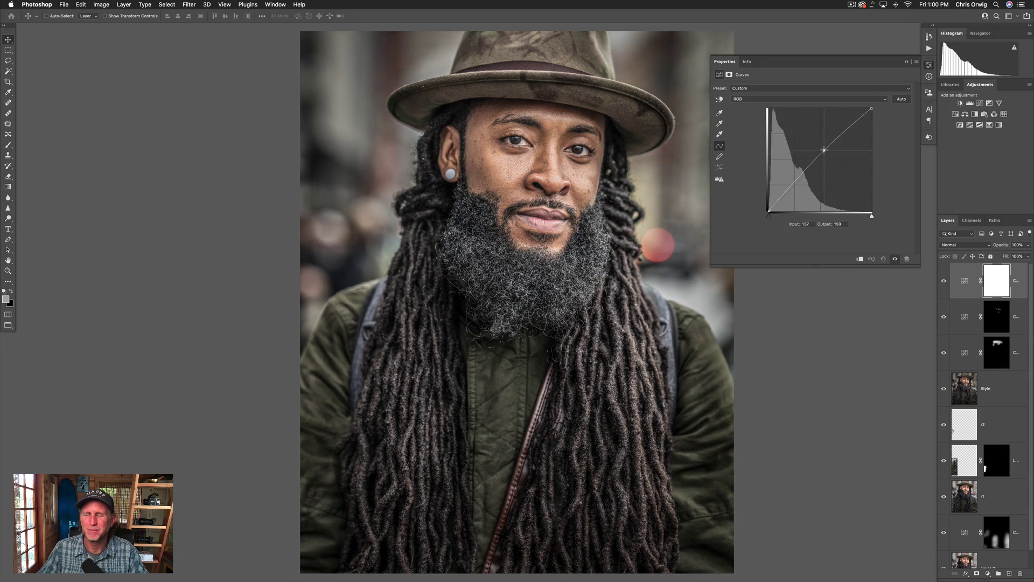
pyautogui.click(789, 190)
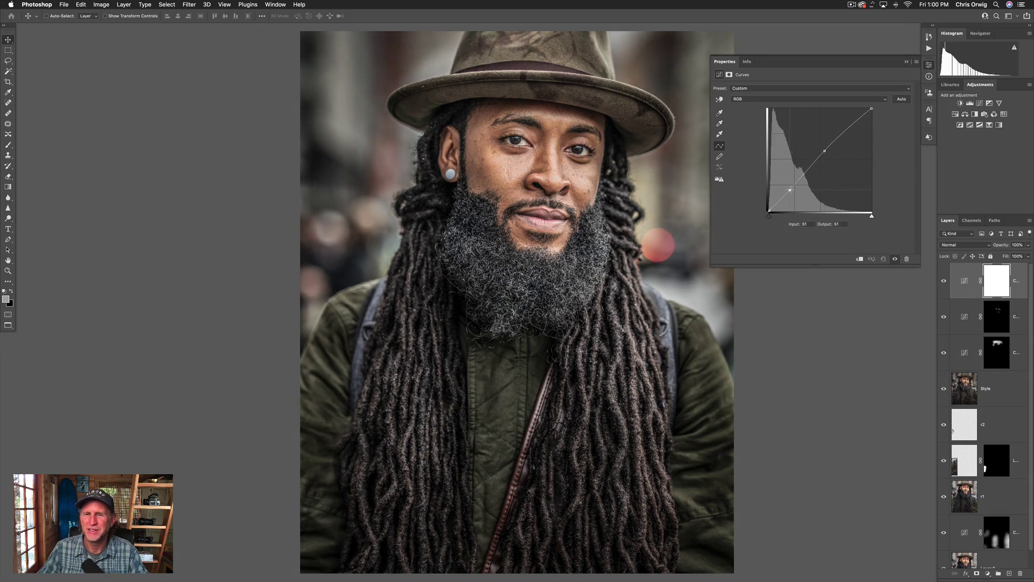
# Add a Vibrance adjustment layer with Vibrance -15 and Saturation -6.
pyautogui.click(999, 102)
pyautogui.moveTo(812, 96)
pyautogui.mouseDown()
pyautogui.moveTo(807, 112)
pyautogui.moveTo(799, 98)
pyautogui.moveTo(804, 112)
pyautogui.mouseUp()
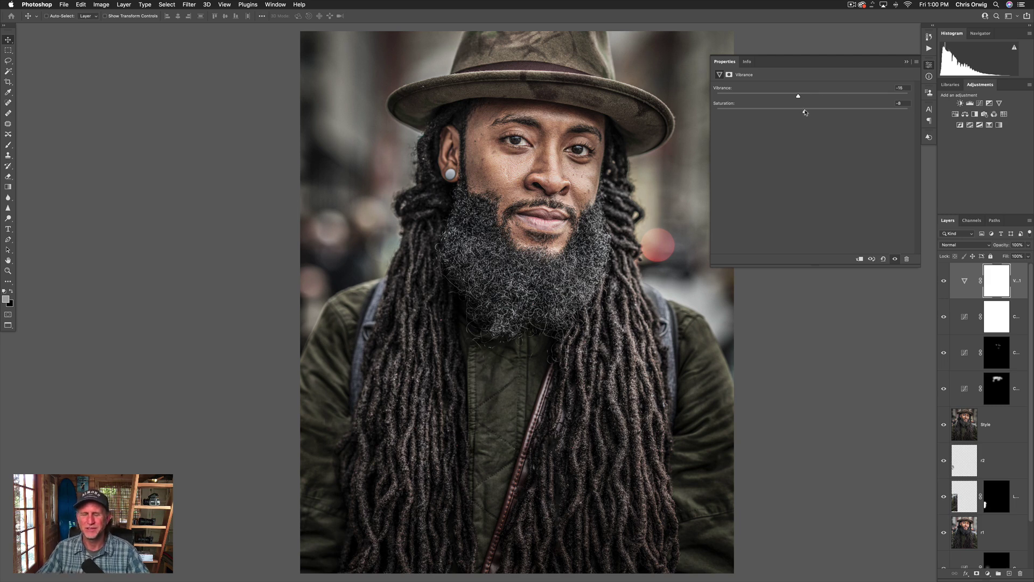
pyautogui.click(910, 62)
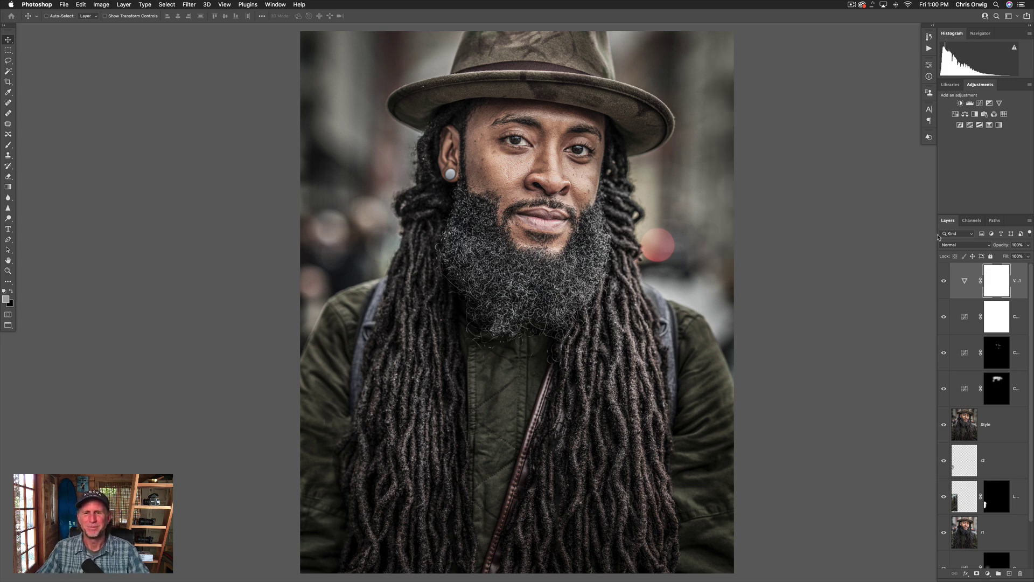
# Compare the portrait with and without the highlight Curves layer, and inspect the face-brightening Curves layer below it.
pyautogui.click(969, 355)
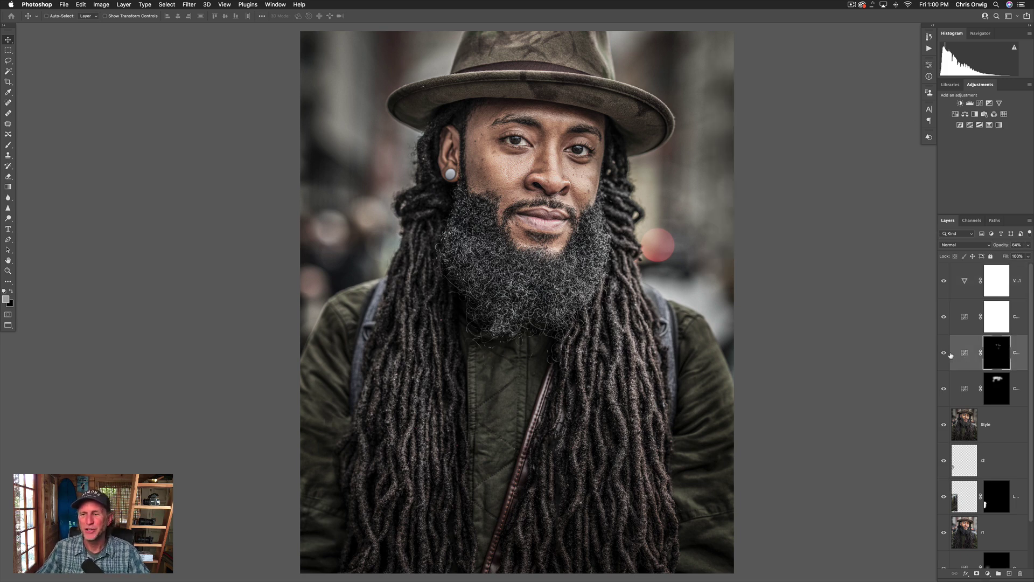
pyautogui.click(943, 353)
pyautogui.click(943, 354)
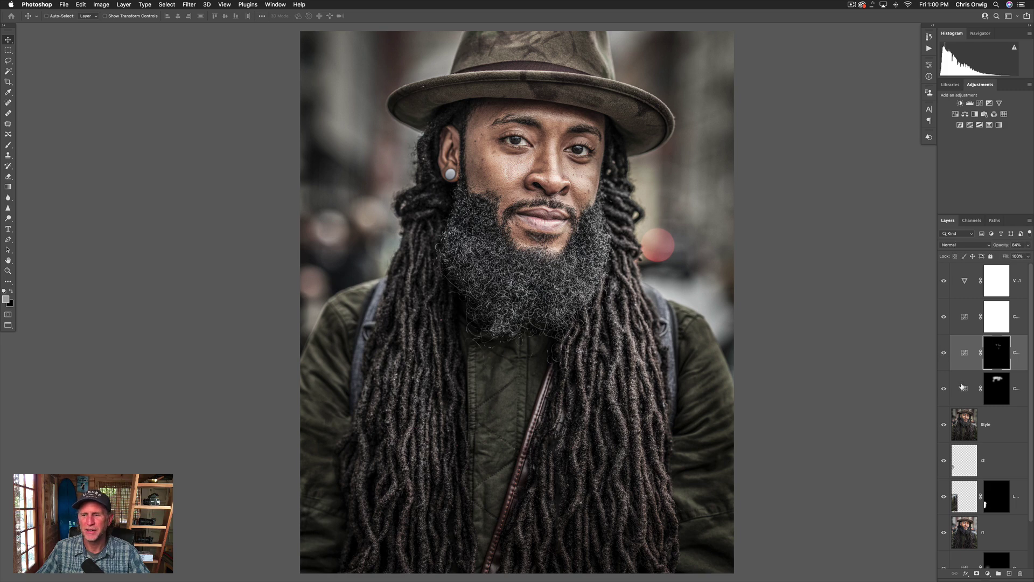
pyautogui.click(965, 391)
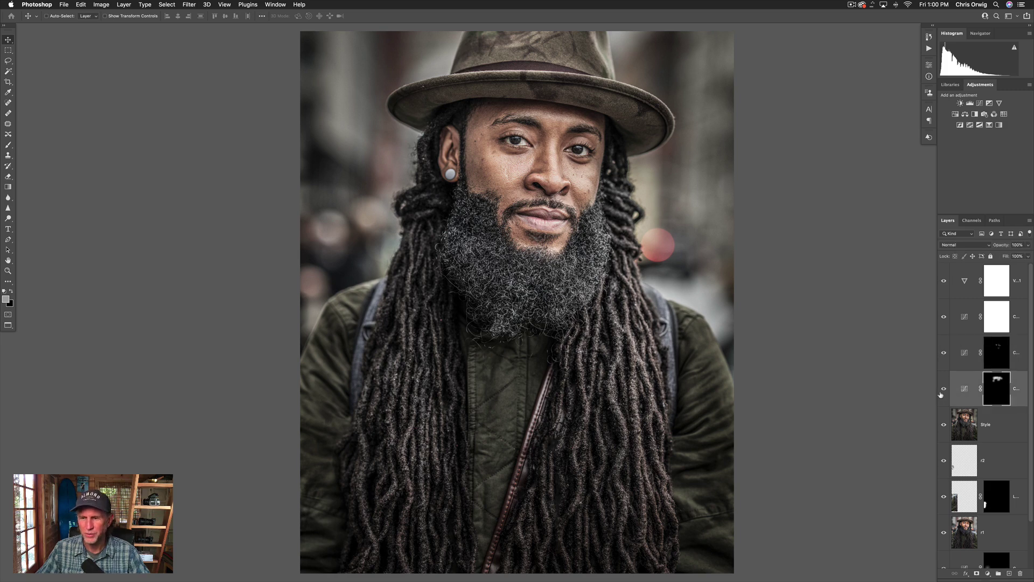
pyautogui.click(961, 357)
pyautogui.click(943, 356)
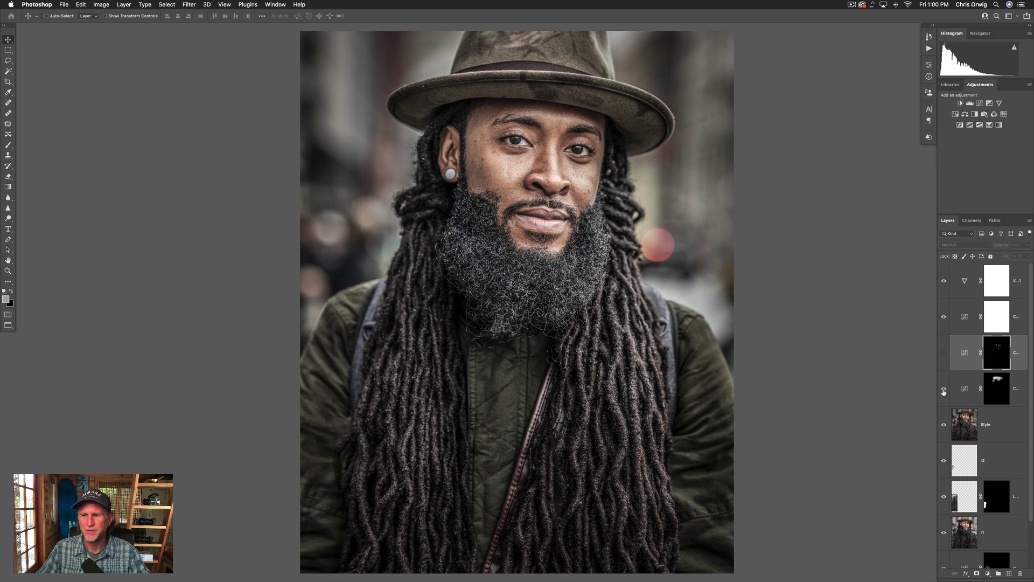
pyautogui.click(944, 390)
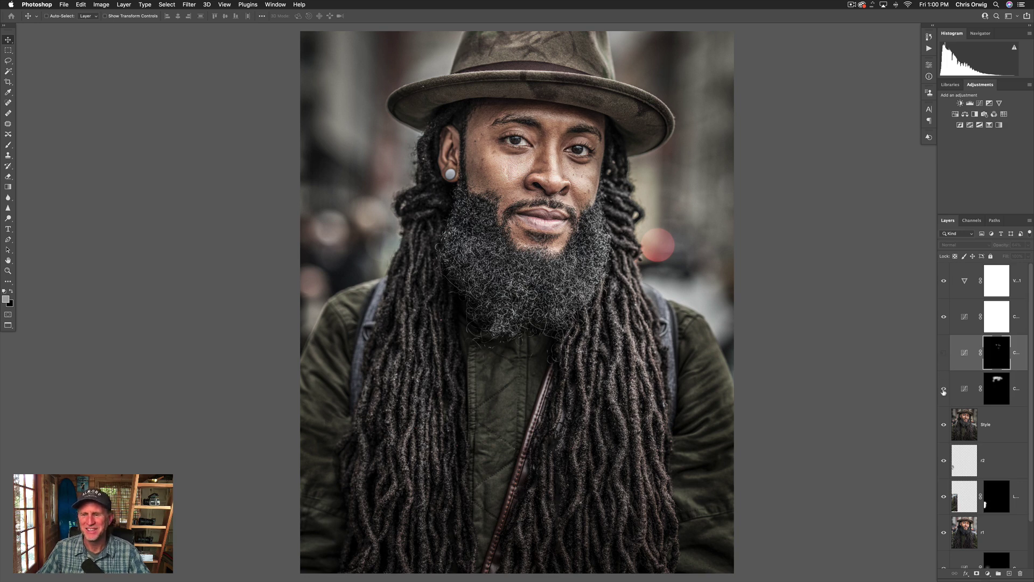
pyautogui.click(943, 355)
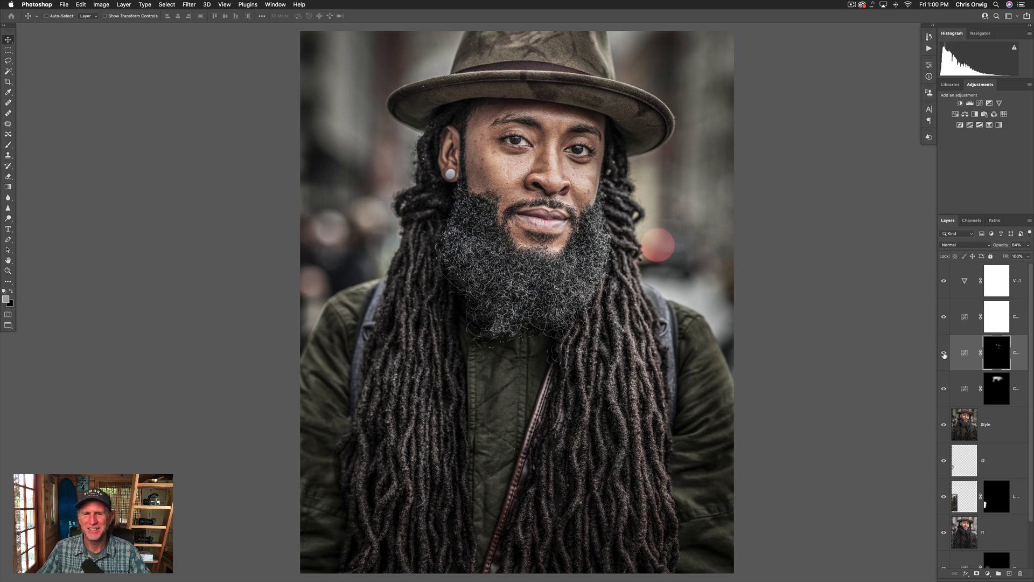
# Darken the highlight Curves layer further by moving its RGB point to input 173, output 76.
pyautogui.click(964, 355)
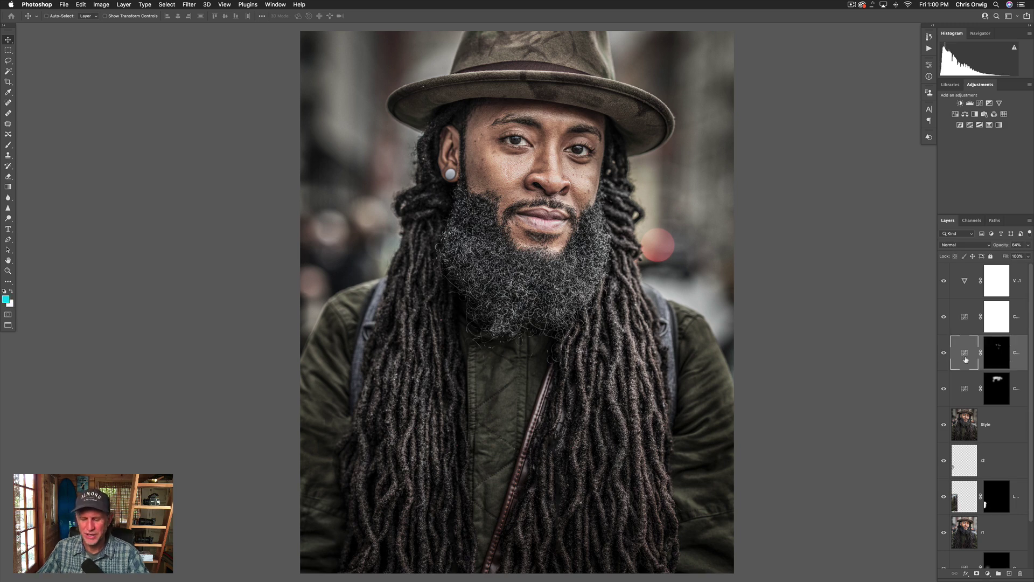
pyautogui.press('super+plus')
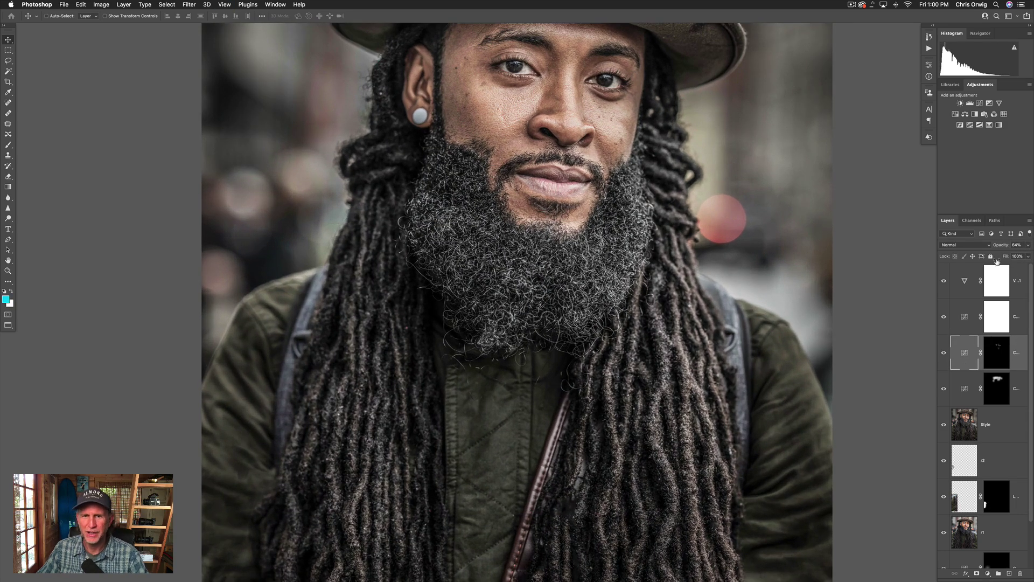
pyautogui.moveTo(674, 243); pyautogui.dragTo(660, 282)
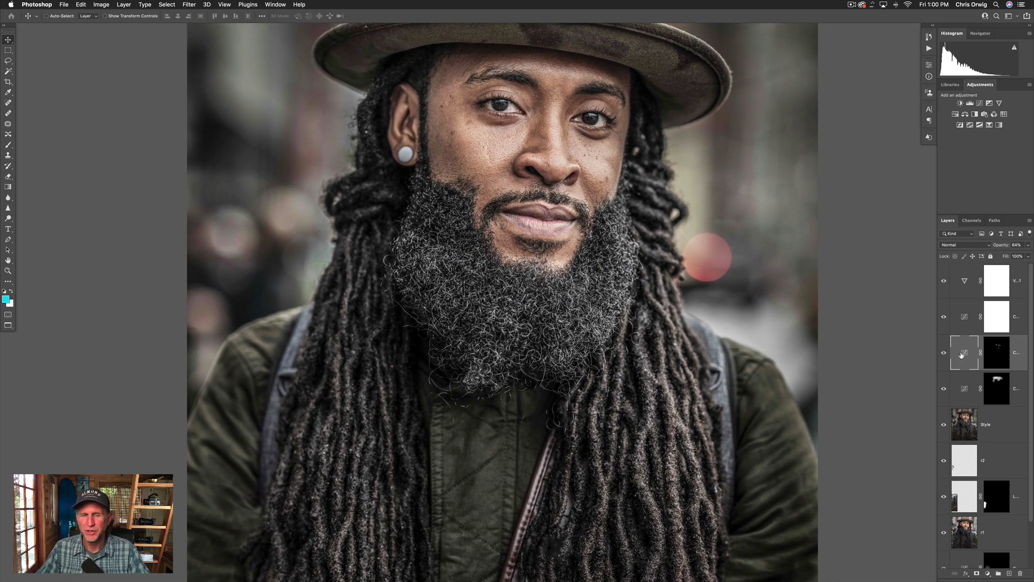
pyautogui.doubleClick(964, 354)
pyautogui.moveTo(829, 176)
pyautogui.mouseDown()
pyautogui.moveTo(845, 187)
pyautogui.moveTo(830, 167)
pyautogui.moveTo(839, 181)
pyautogui.mouseUp()
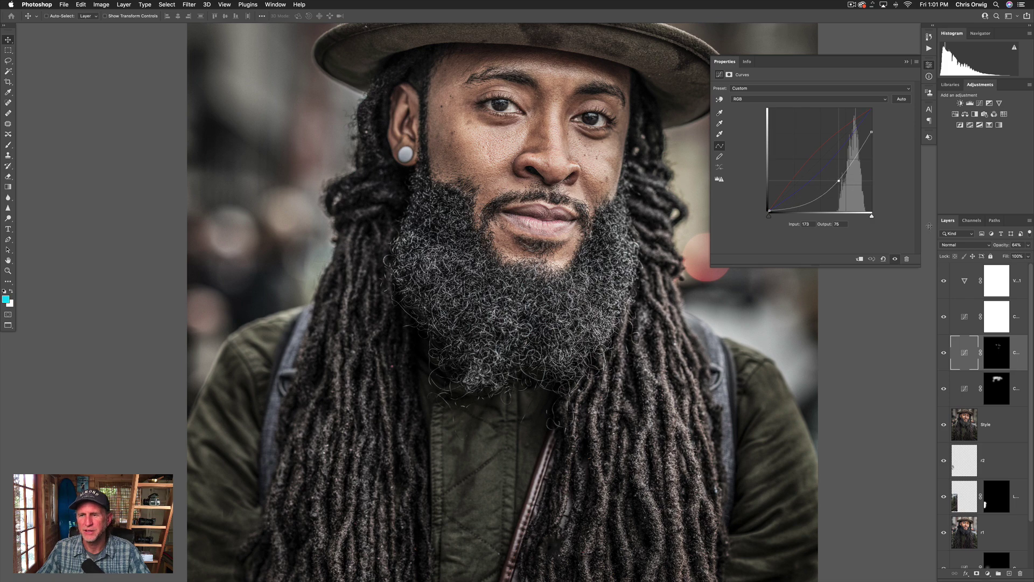
pyautogui.click(907, 63)
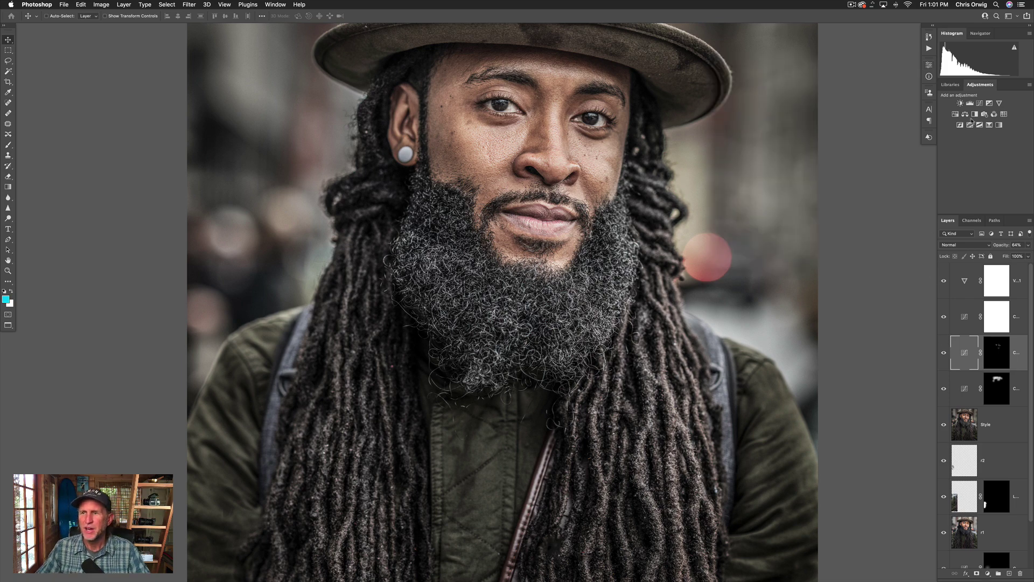
# Fit the whole portrait in view and hide every layer above Layer 0 to view the original photo.
pyautogui.doubleClick(979, 84)
pyautogui.press('super+0')
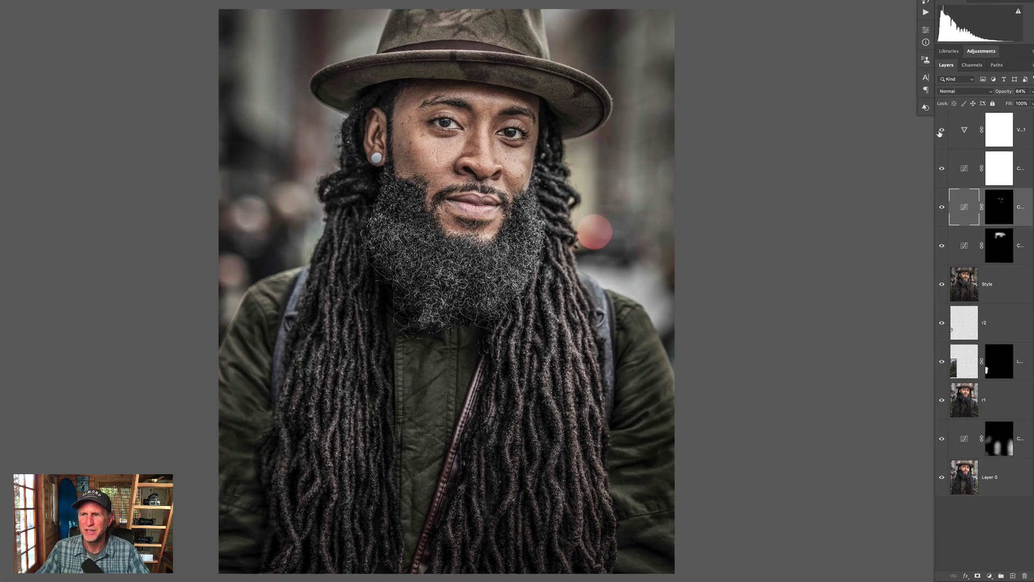
pyautogui.moveTo(943, 158); pyautogui.dragTo(945, 439)
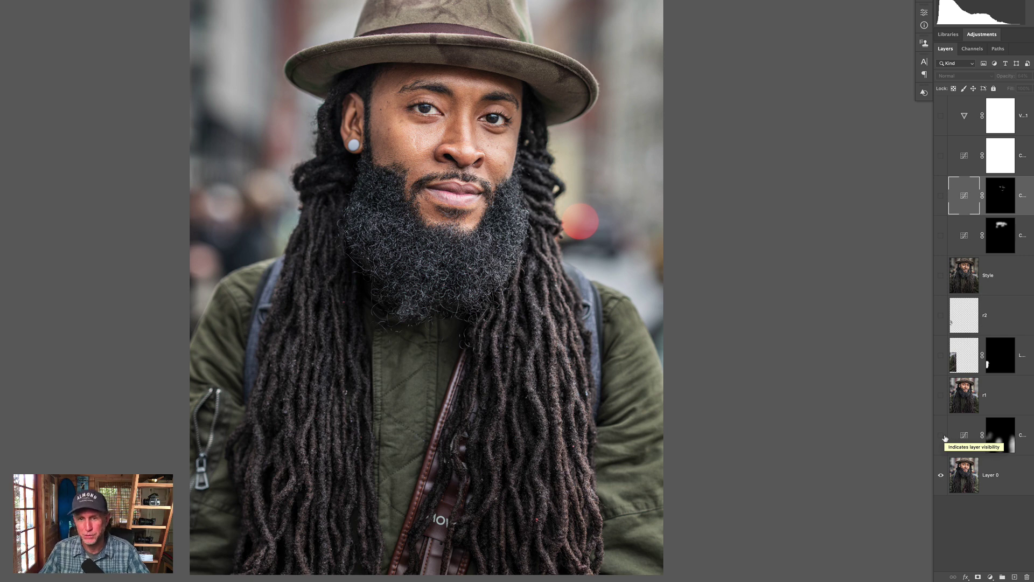
# Turn the retouching layers back on one at a time above Layer 0, from the lowest Curves layer up through r2.
pyautogui.click(940, 435)
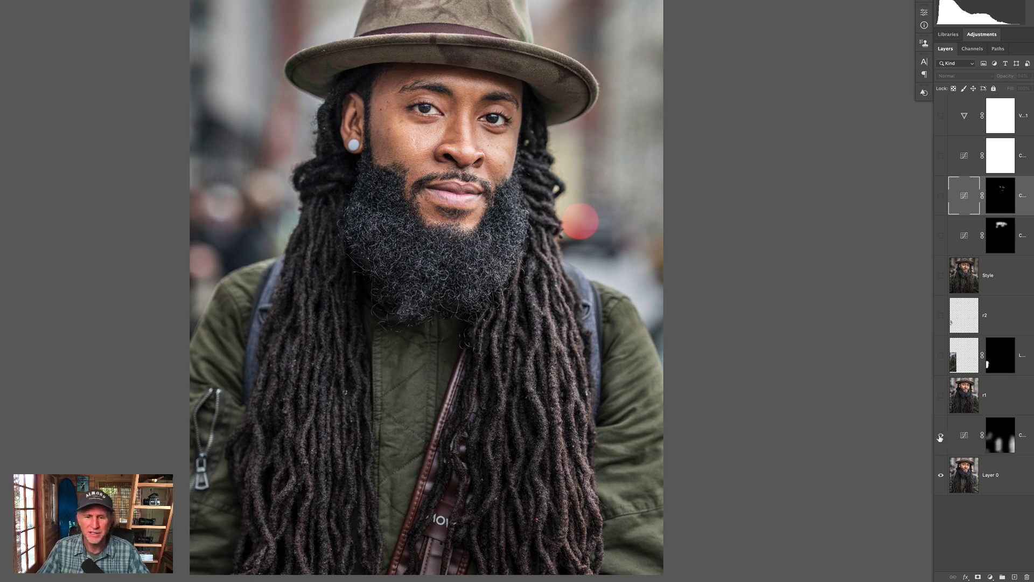
pyautogui.click(940, 397)
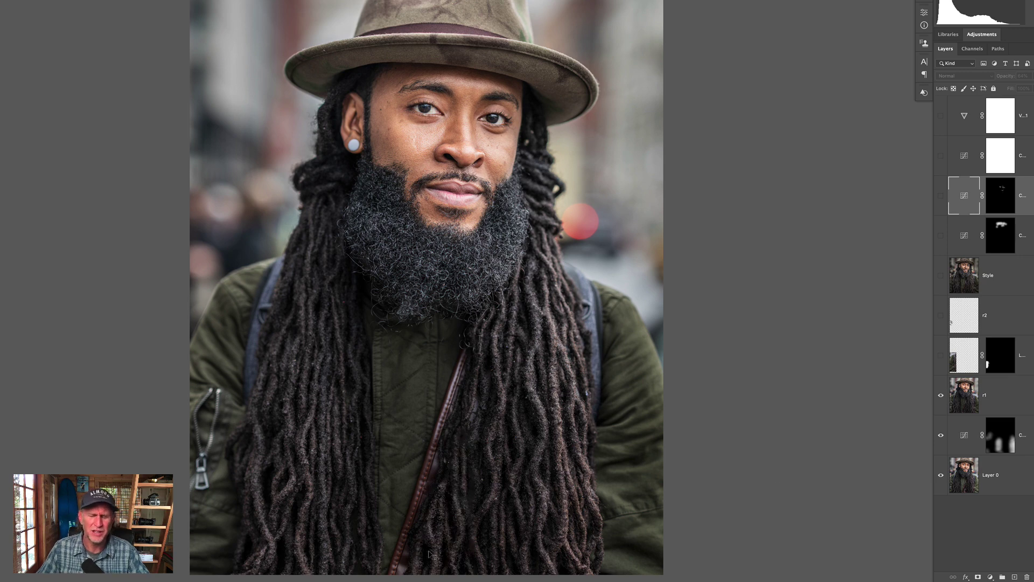
pyautogui.click(941, 356)
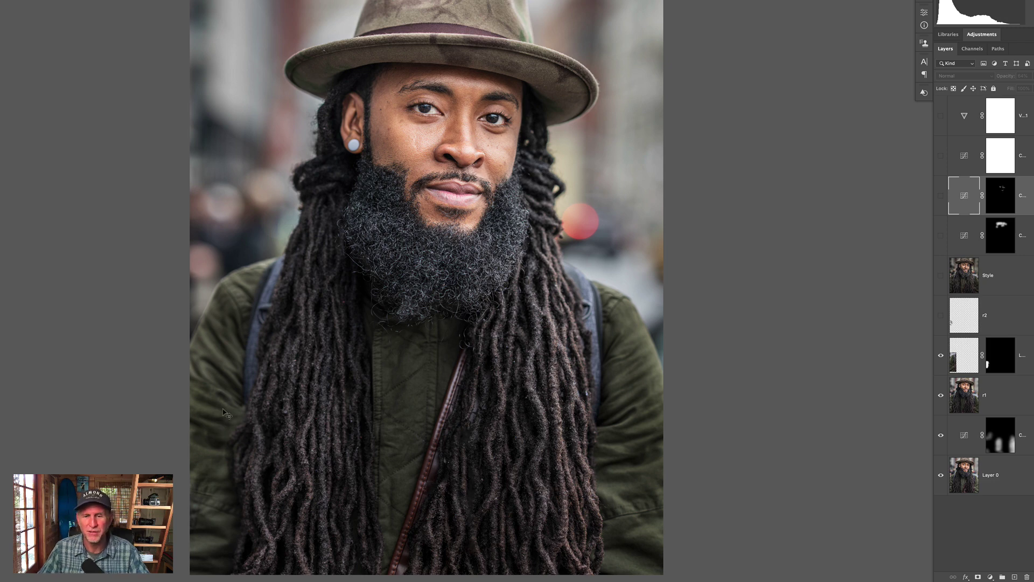
pyautogui.click(941, 316)
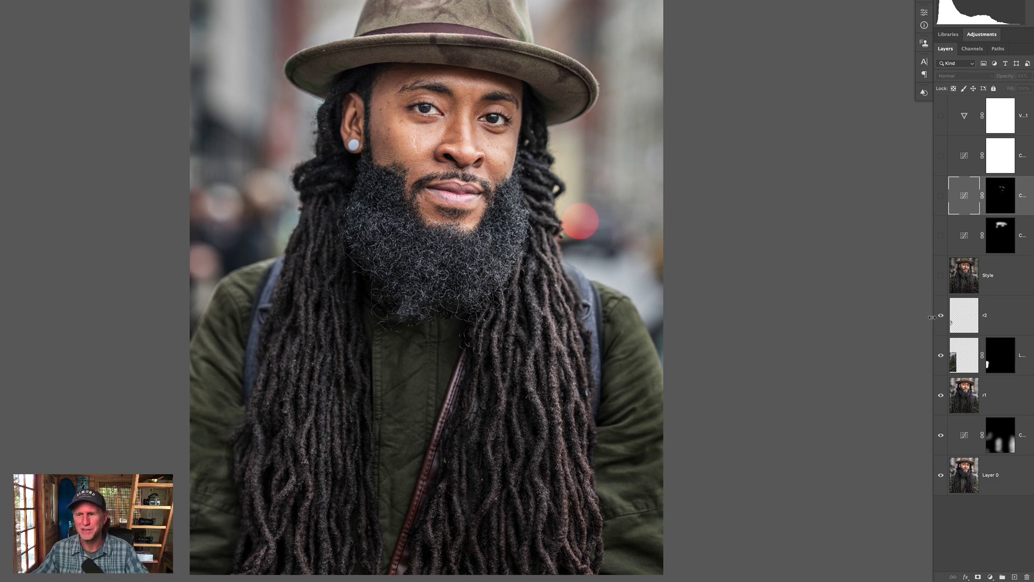
# Show the Style layer and each Curves and Vibrance layer above it in turn, and compare the portrait with and without Vibrance.
pyautogui.click(940, 276)
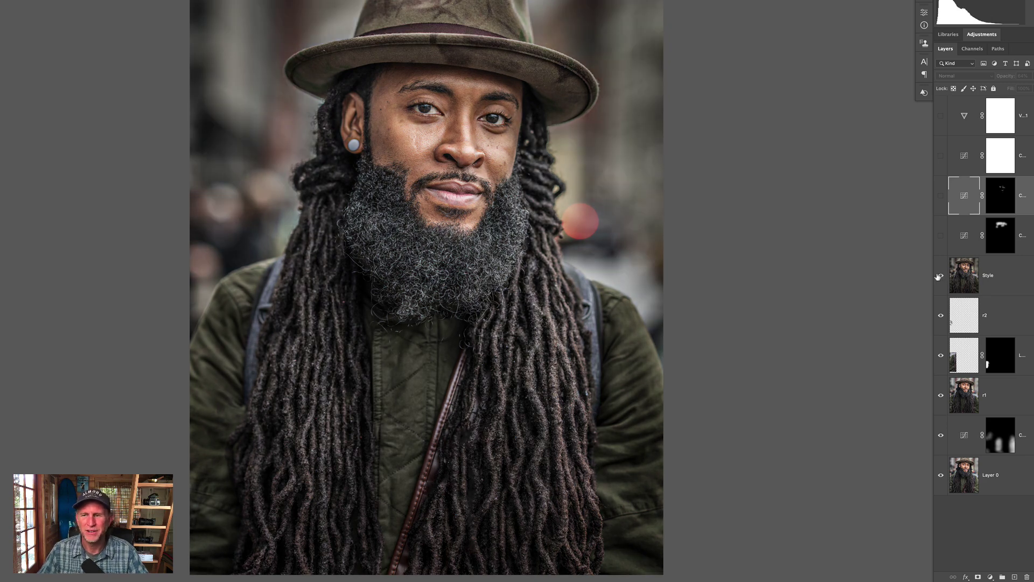
pyautogui.click(940, 236)
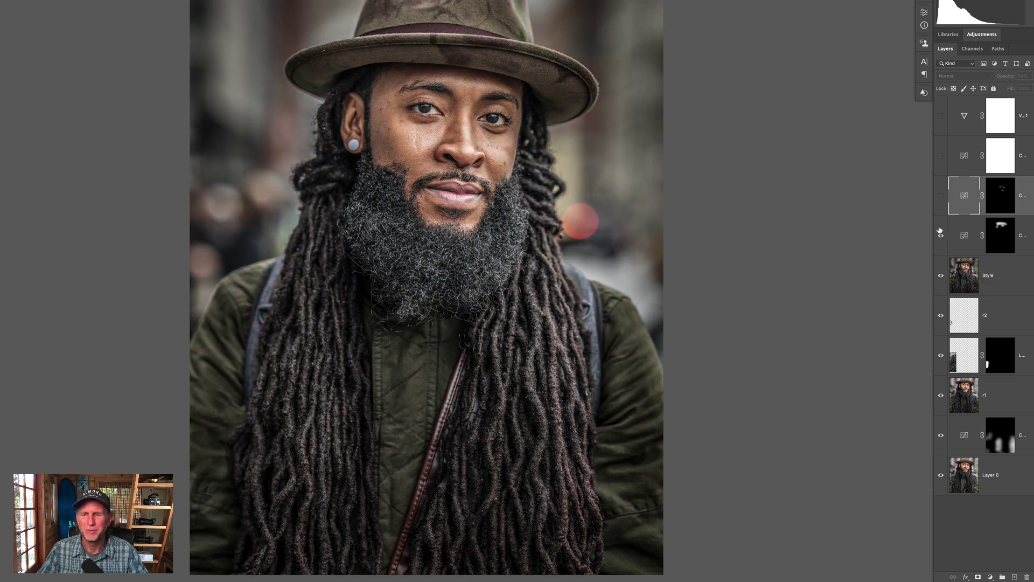
pyautogui.click(941, 196)
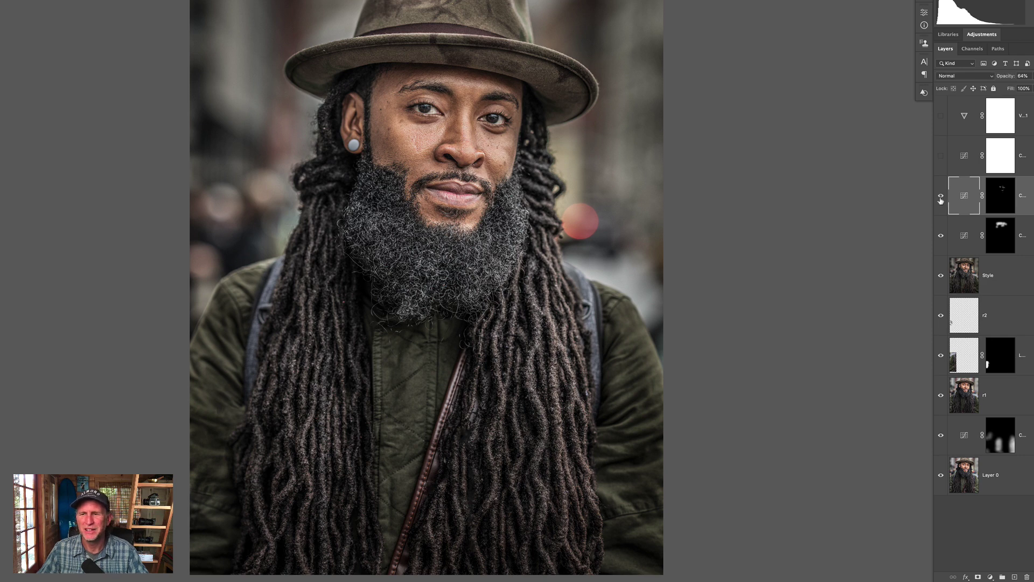
pyautogui.click(941, 156)
pyautogui.click(942, 119)
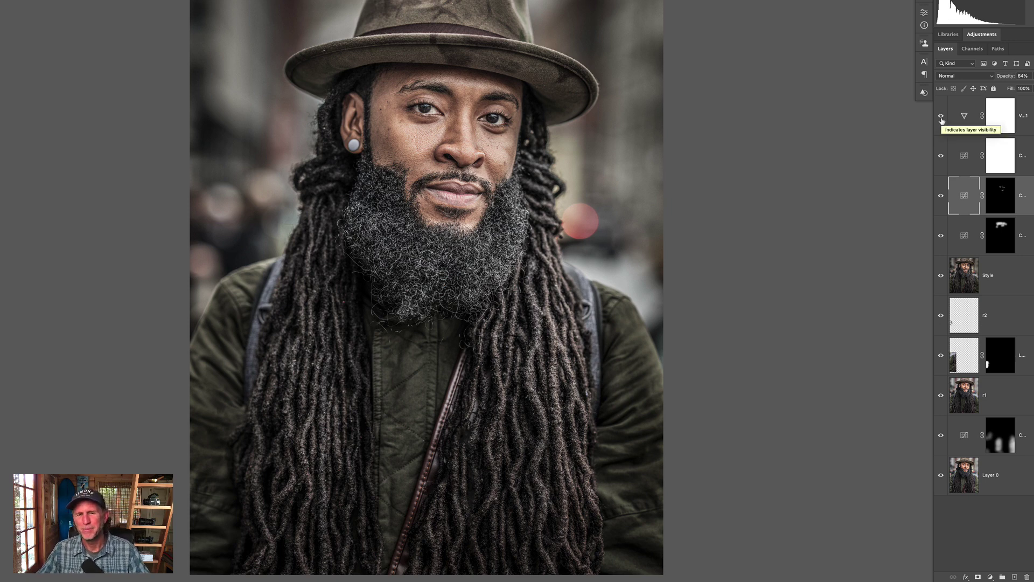
pyautogui.click(941, 118)
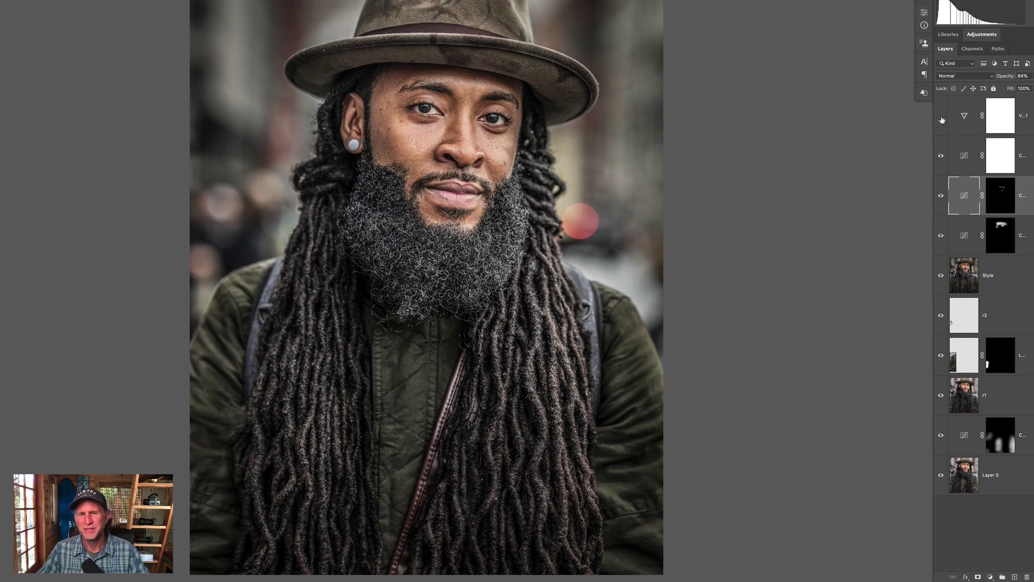
pyautogui.click(941, 119)
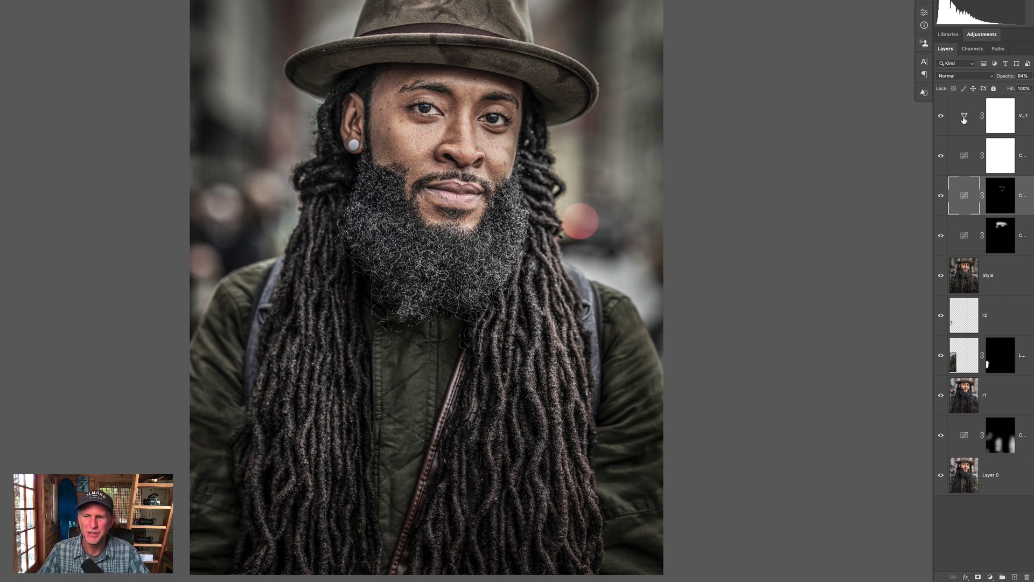
# Group the layers from Vibrance down to Style, and group the retouching layers from r2 down to the lowest Curves layer separately.
pyautogui.click(964, 119)
pyautogui.keyDown('shift'); pyautogui.click(1009, 274); pyautogui.keyUp('shift')
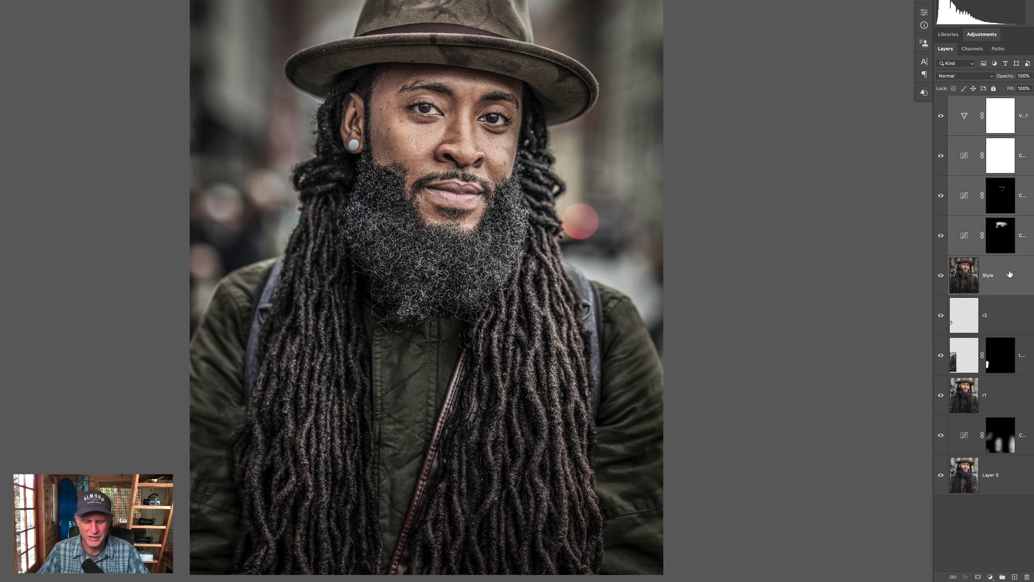
pyautogui.hotkey('ctrl', 'g')
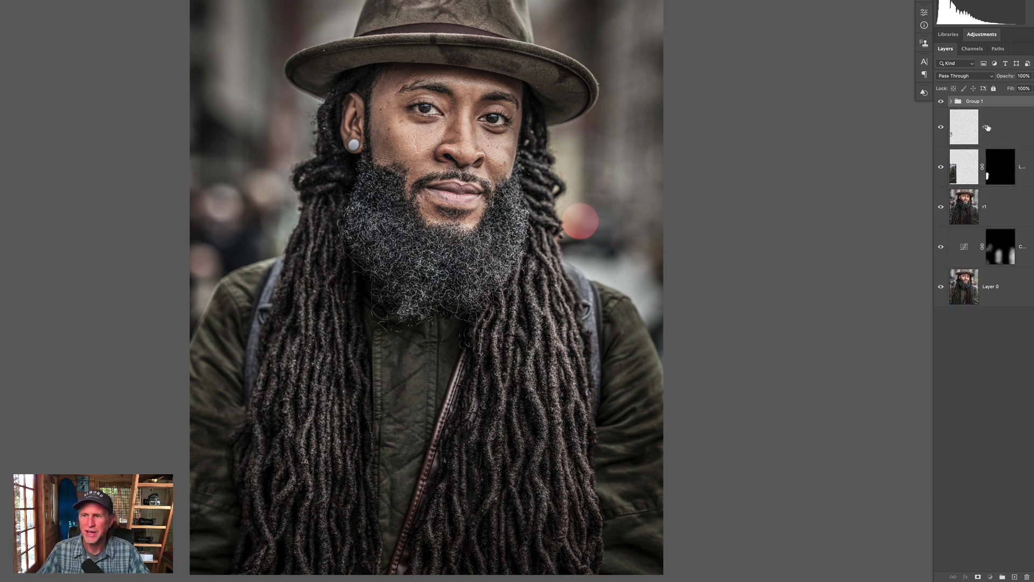
pyautogui.click(1024, 253)
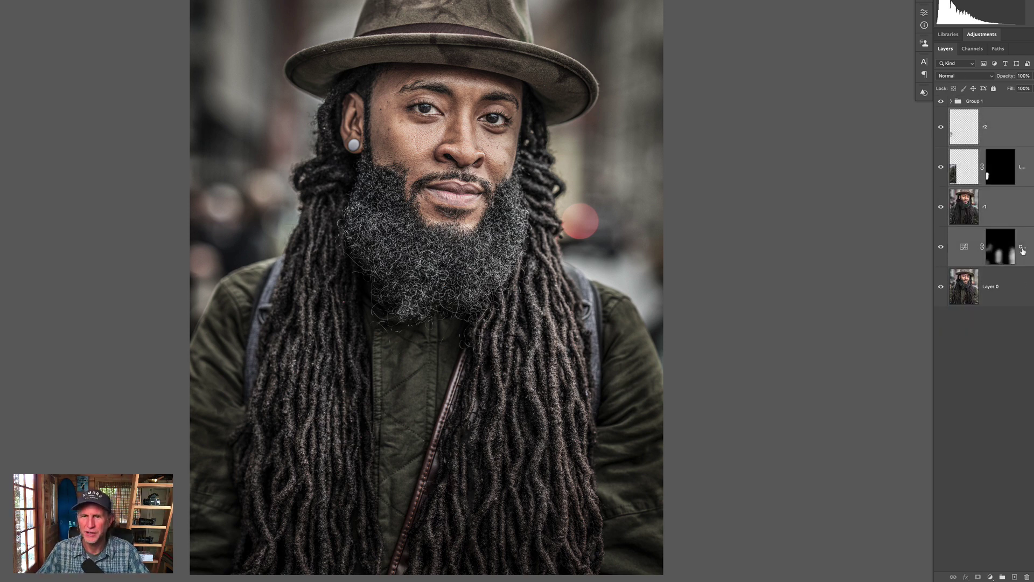
pyautogui.hotkey('ctrl', 'g')
# Review the original portrait against the edits by showing the retouching group and the styling group in turn.
pyautogui.click(941, 112)
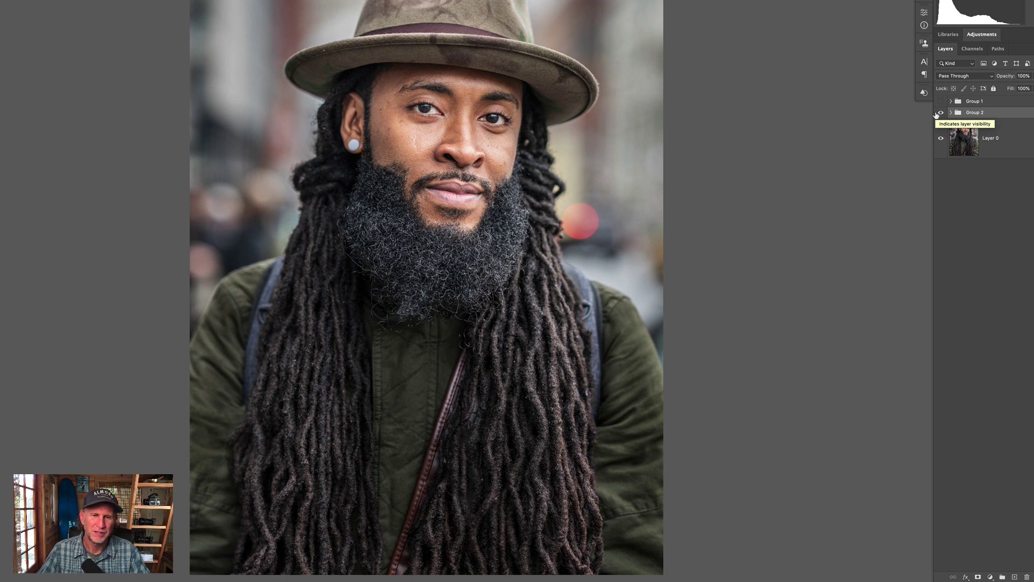
pyautogui.click(941, 102)
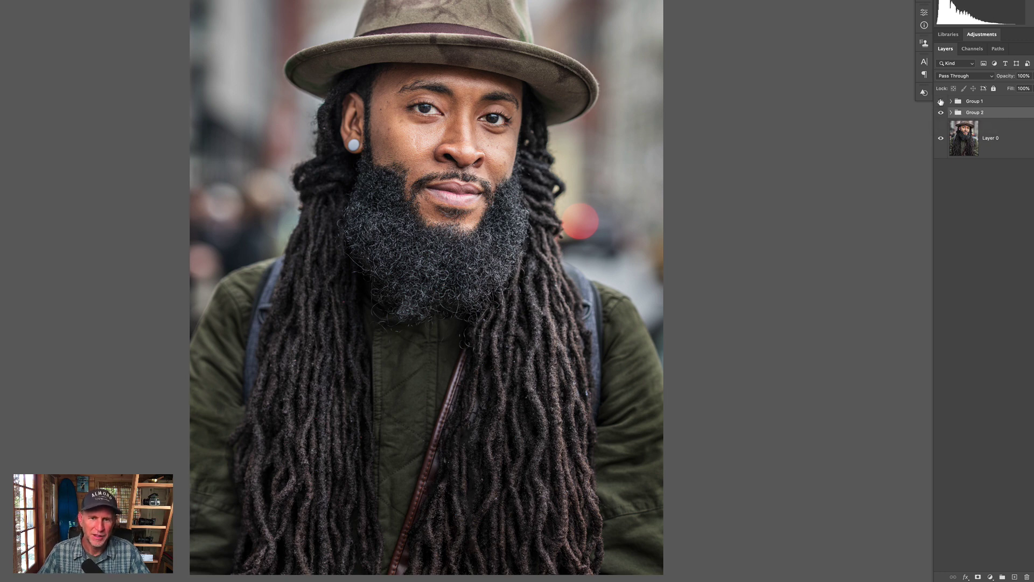